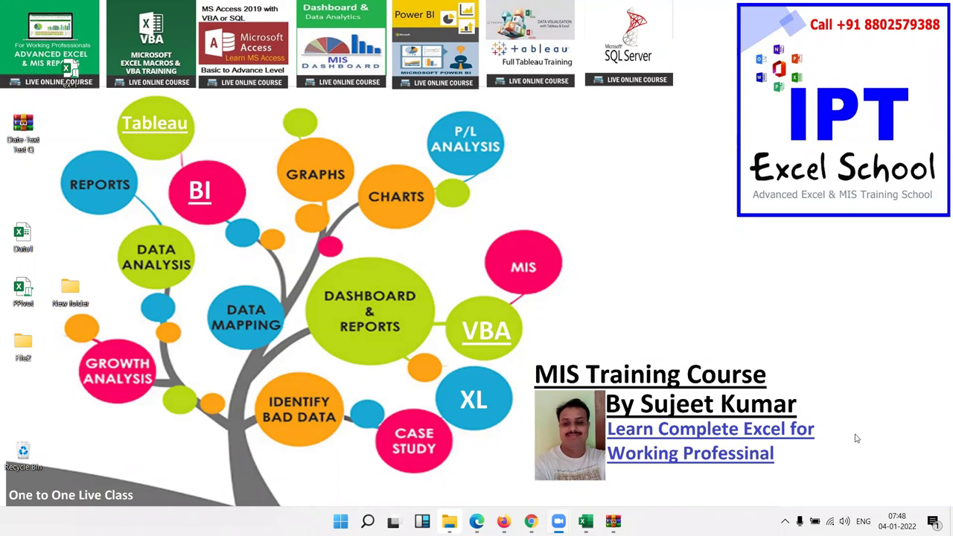
# Bring the Chrome window showing Google Drive's My Drive to the front.
pyautogui.click(530, 521)
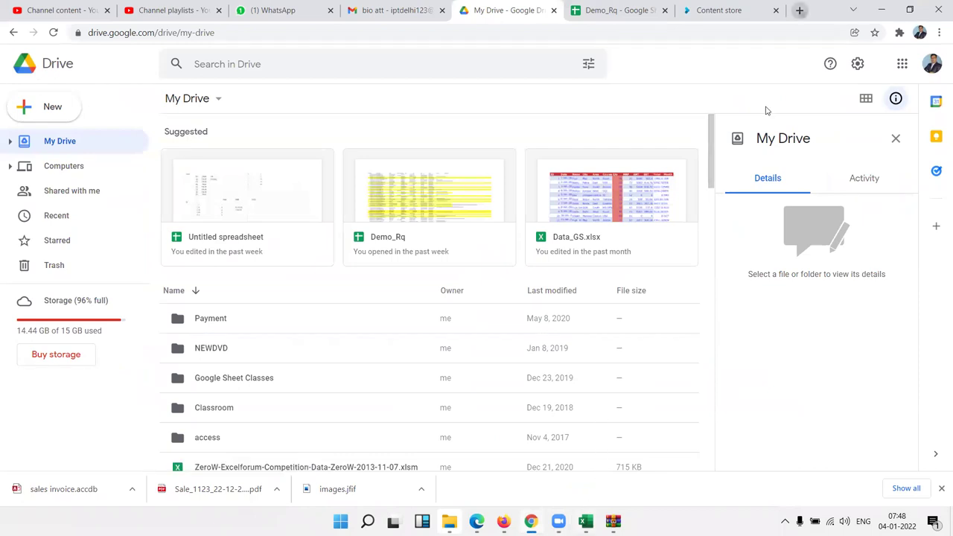
# Load the EXCEL MIS TRAINING Google Play page in a new tab.
pyautogui.hotkey('ctrl', 't')
pyautogui.write('pl')
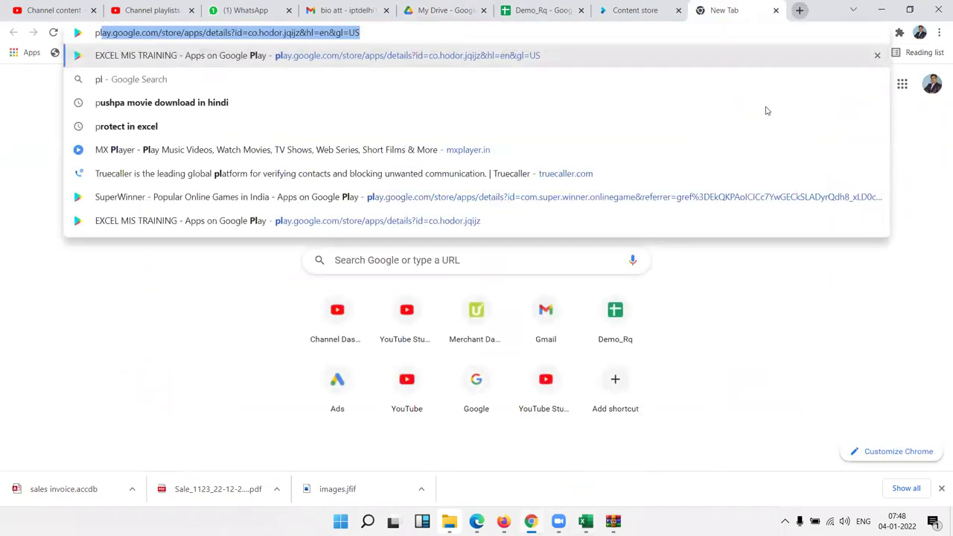
pyautogui.press('Return')
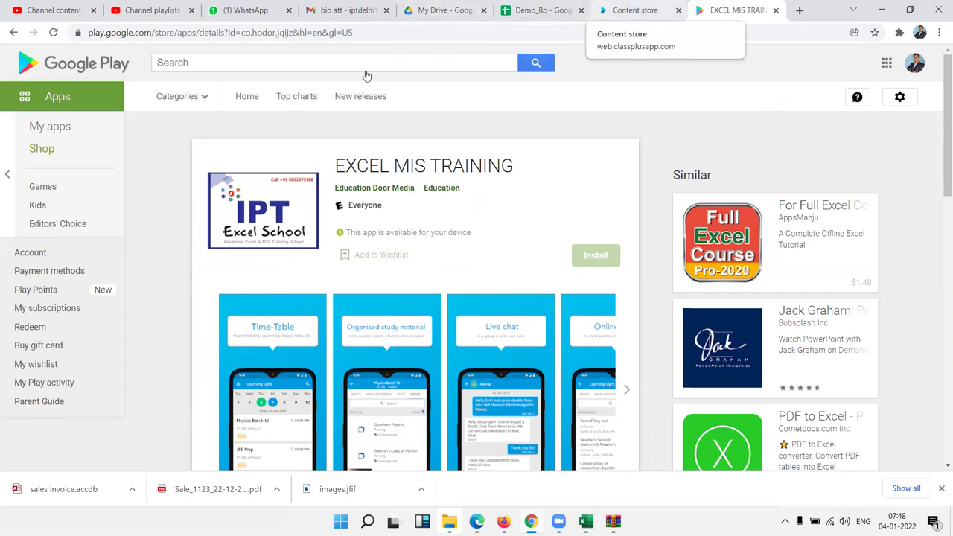
# Look over the course content store tab, then return to the My Drive tab.
pyautogui.click(635, 11)
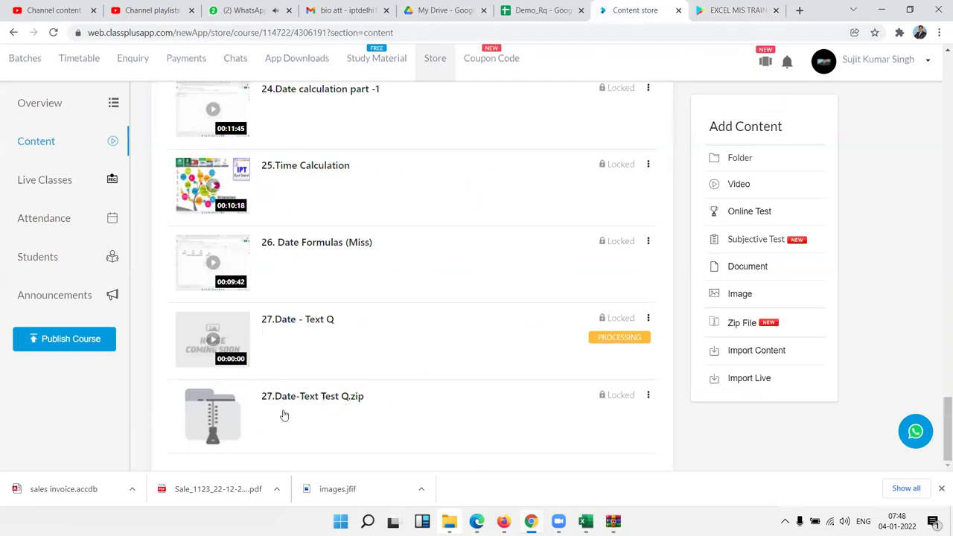
pyautogui.click(284, 415)
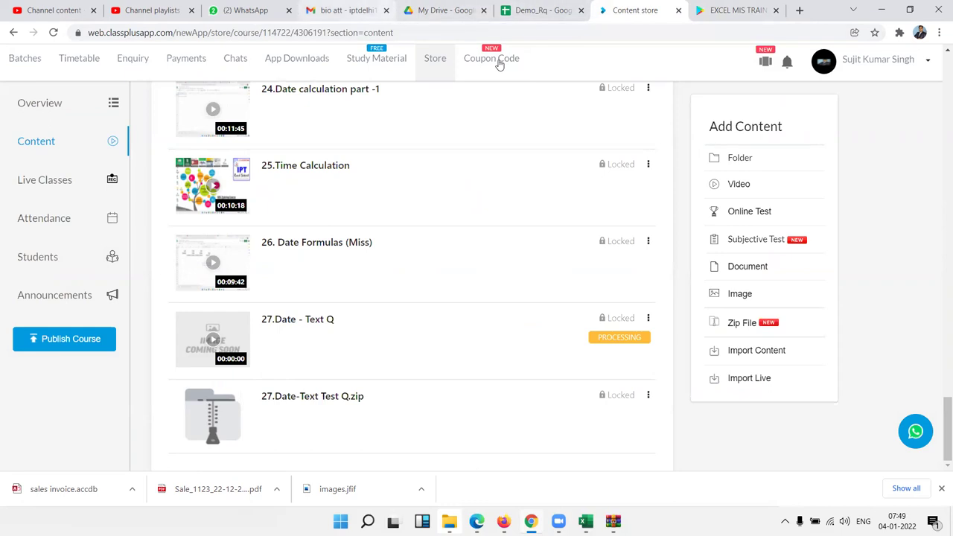
pyautogui.hotkey('ctrl', 'shift', 'Tab')
pyautogui.hotkey('ctrl', 'shift', 'Tab')
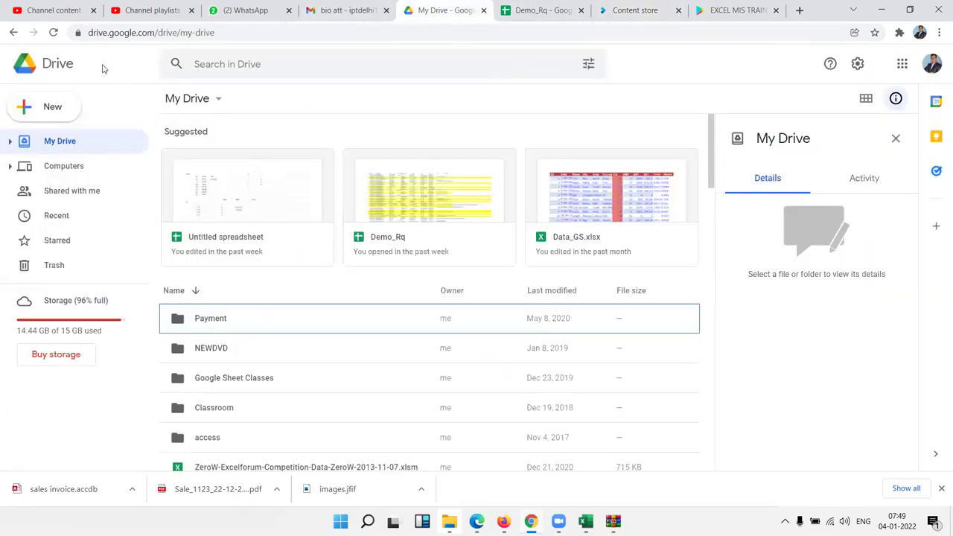
# Upload Date-Text Test Q.xlsx from the Desktop's File2 folder to My Drive.
pyautogui.click(64, 115)
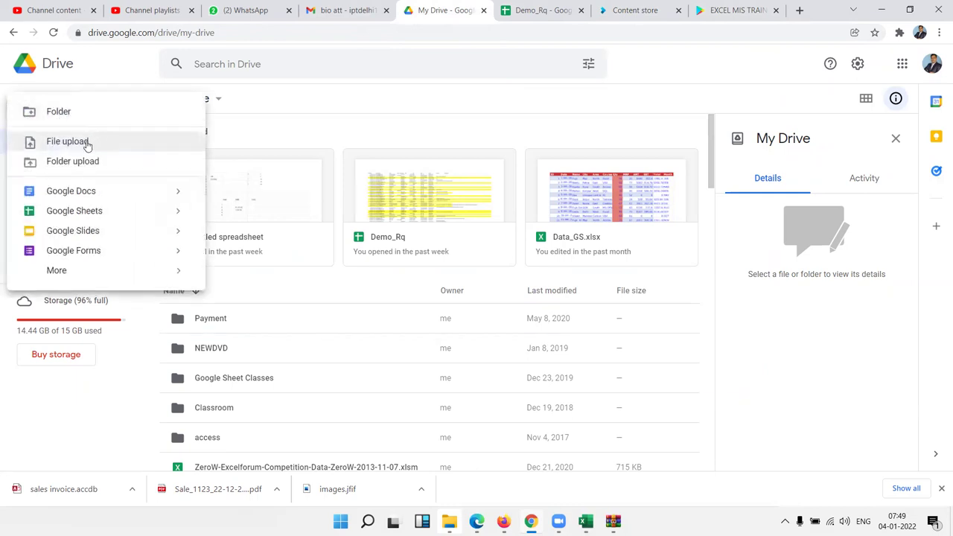
pyautogui.click(87, 144)
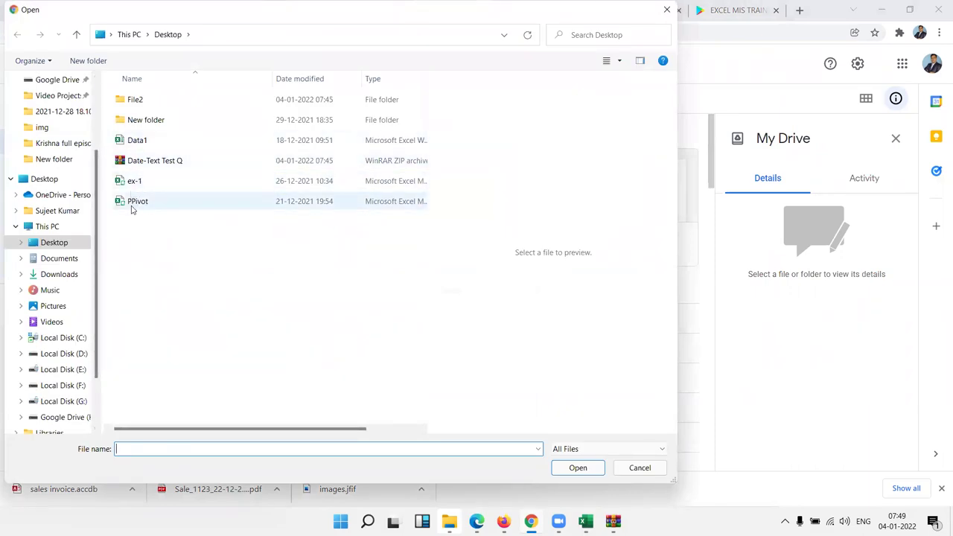
pyautogui.doubleClick(136, 104)
pyautogui.click(153, 142)
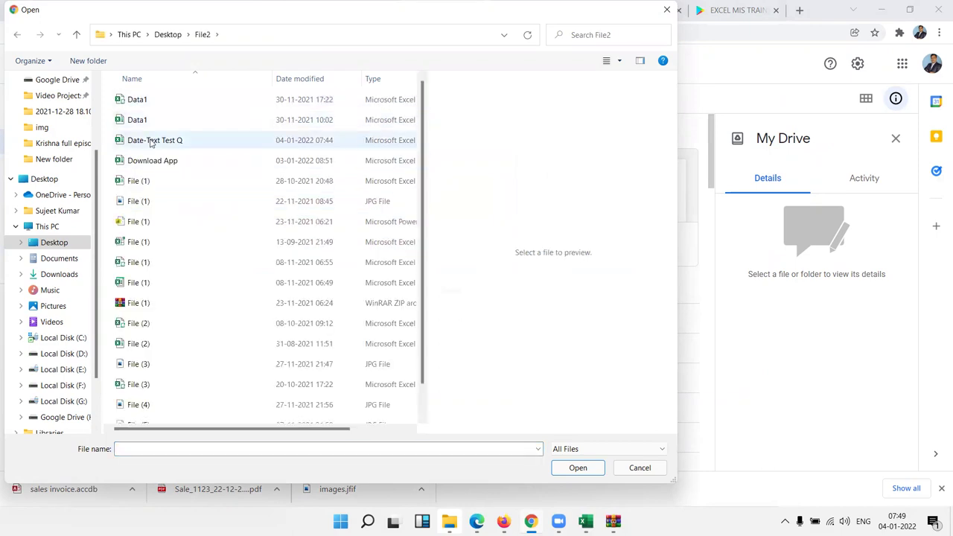
pyautogui.click(591, 471)
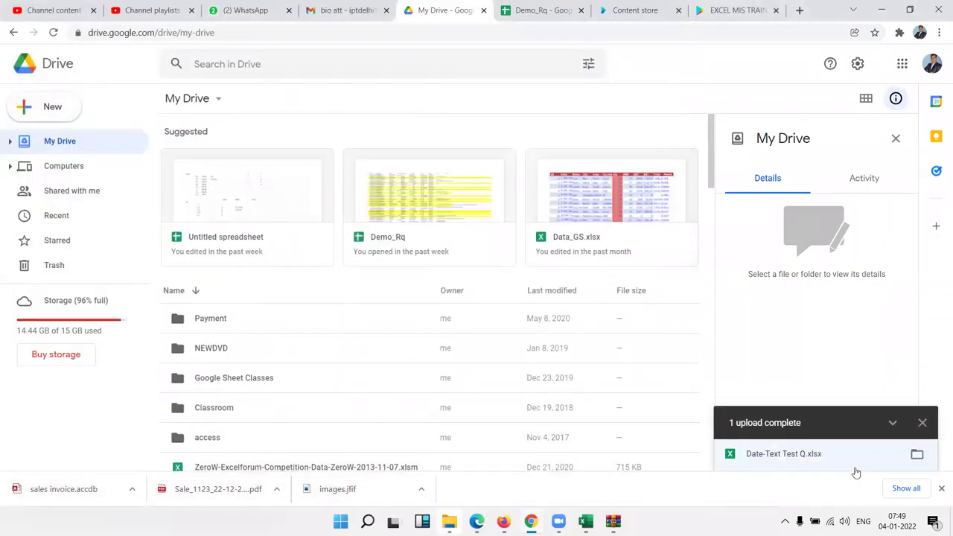
# Open the uploaded workbook in Google Sheets and zoom to 200%.
pyautogui.click(781, 459)
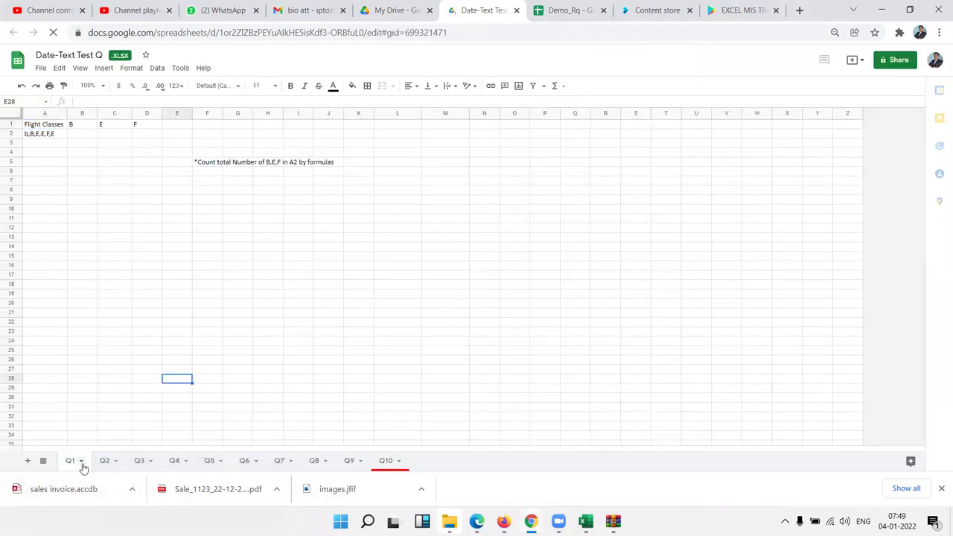
pyautogui.click(104, 67)
pyautogui.moveTo(80, 68)
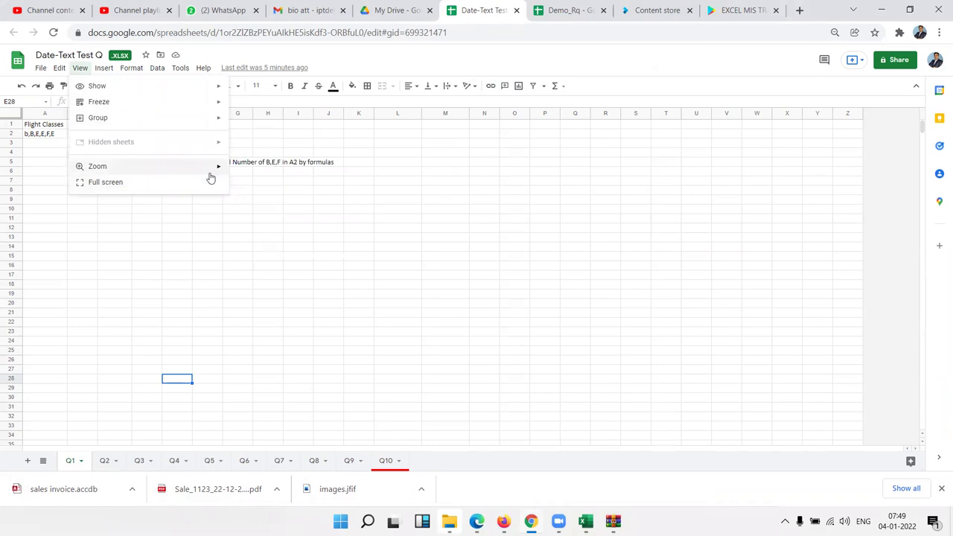
pyautogui.click(253, 264)
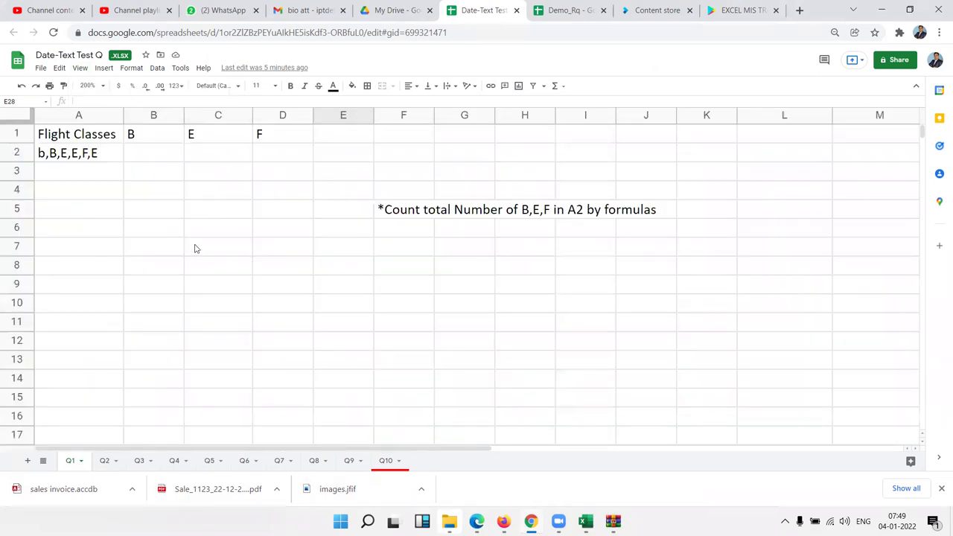
# Inspect the Q1 data by selecting A2, B2 and the range A2:A9.
pyautogui.click(121, 153)
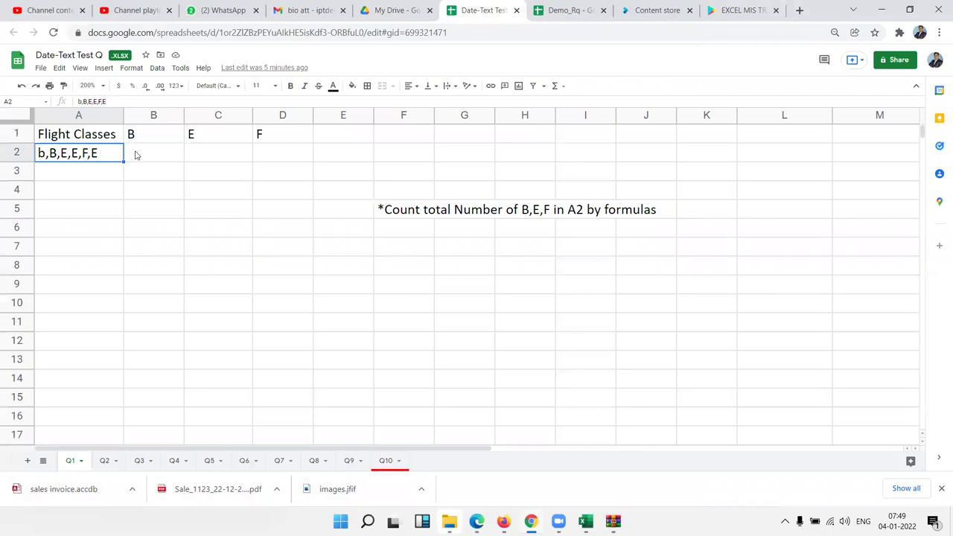
pyautogui.click(136, 155)
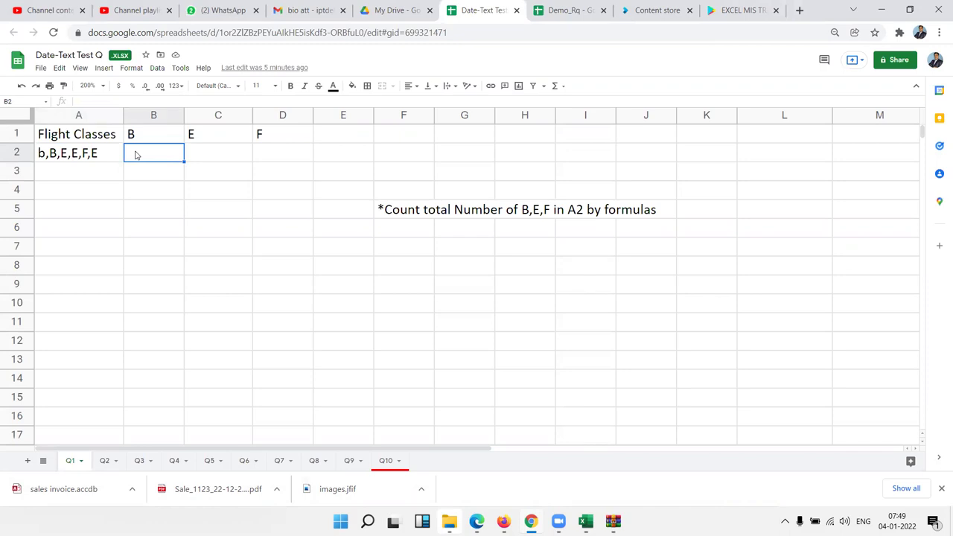
pyautogui.moveTo(80, 154); pyautogui.dragTo(69, 284)
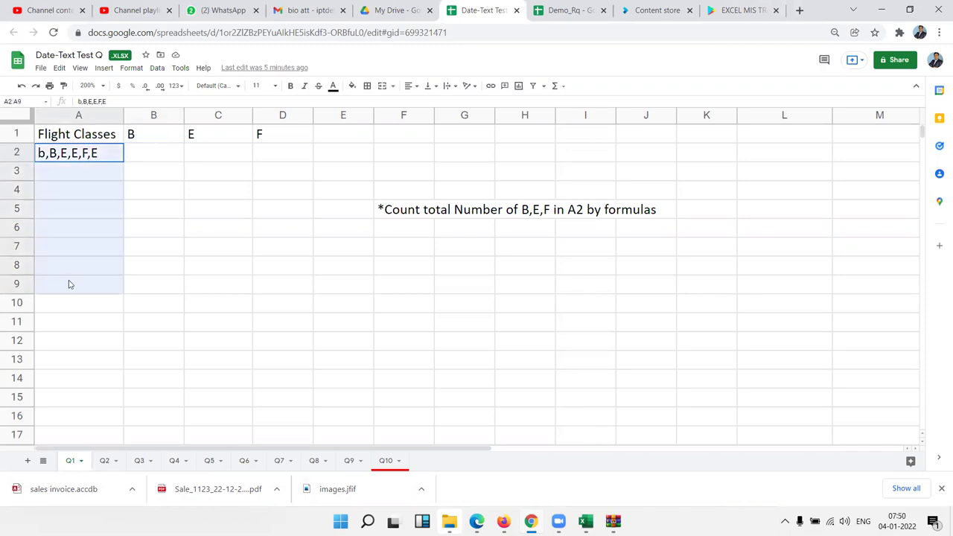
pyautogui.click(59, 160)
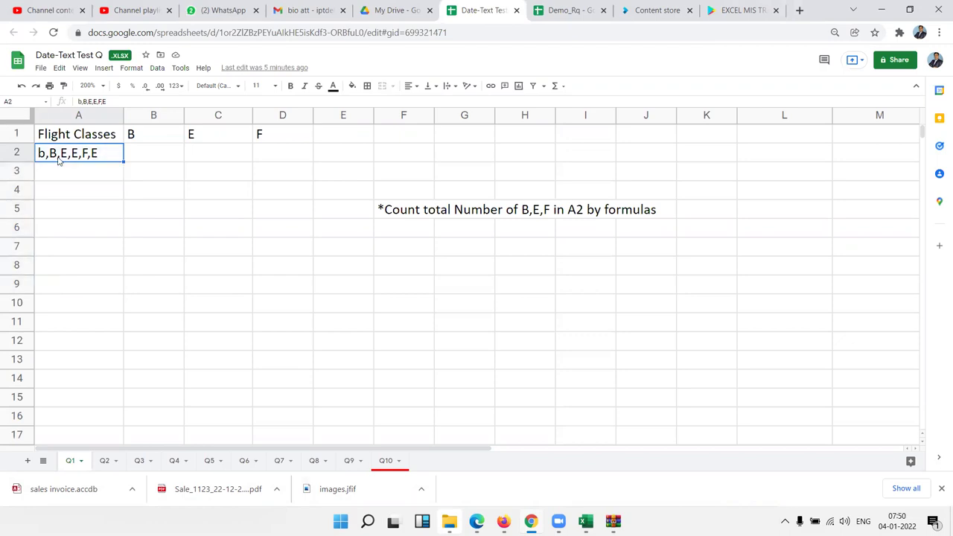
pyautogui.click(145, 160)
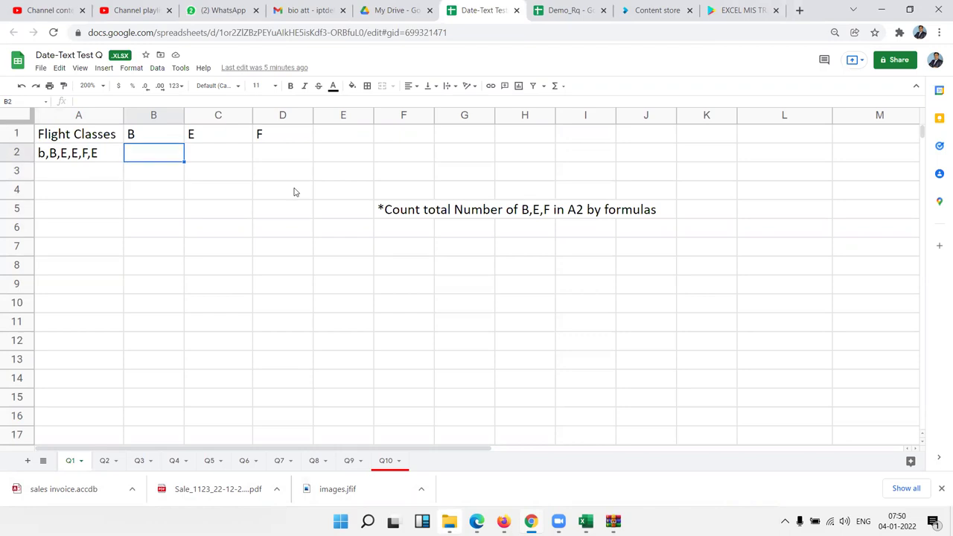
# Change the leading lowercase b in A2's text to an uppercase B.
pyautogui.press('Left')
pyautogui.press('F2')
pyautogui.press('Left')
pyautogui.press('Left')
pyautogui.press('Left')
pyautogui.press('Home')
pyautogui.press('Delete')
pyautogui.write('B')
pyautogui.press('Return')
# Enter =LEN(A2) in B2 and =SUBSTITUTE(A2,B1,"") in B3.
pyautogui.press('Right')
pyautogui.press('Up')
pyautogui.write('=len(A2')
pyautogui.press('Return')
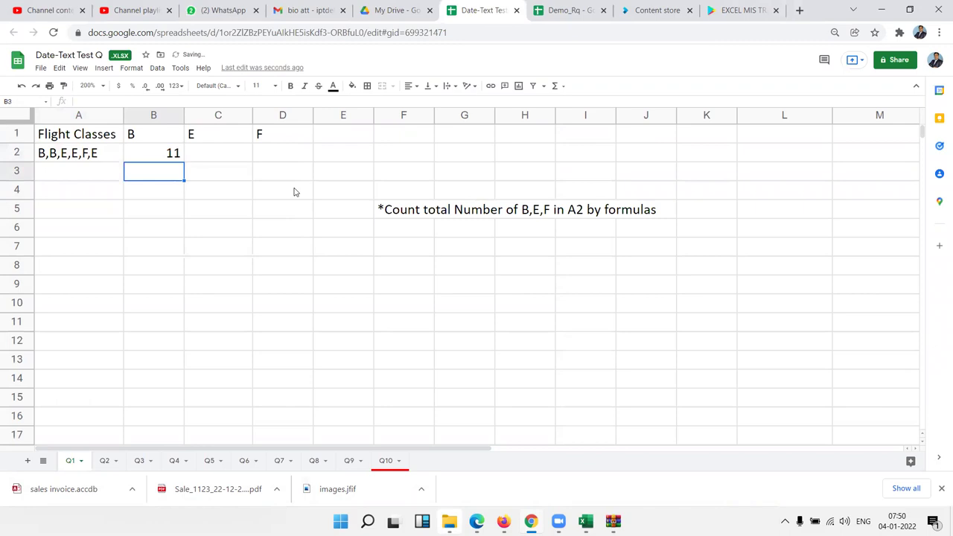
pyautogui.write('=sub')
pyautogui.press('Down')
pyautogui.press('Tab')
pyautogui.write('A2')
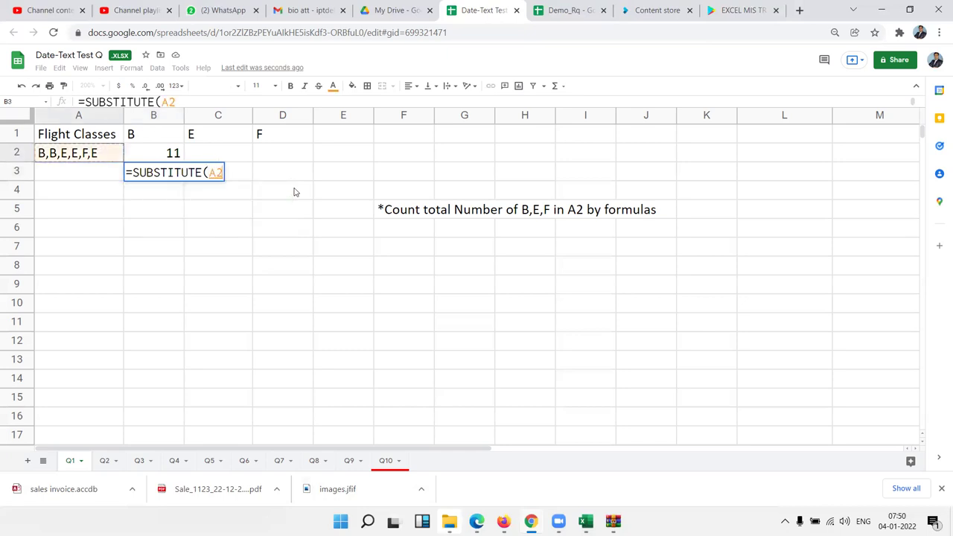
pyautogui.write(',')
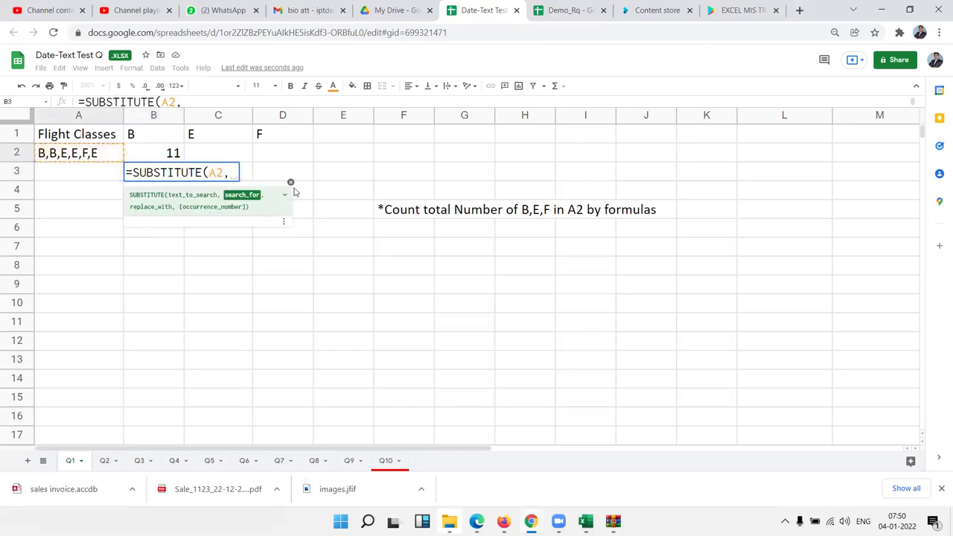
pyautogui.press('Up')
pyautogui.press('Up')
pyautogui.write(',')
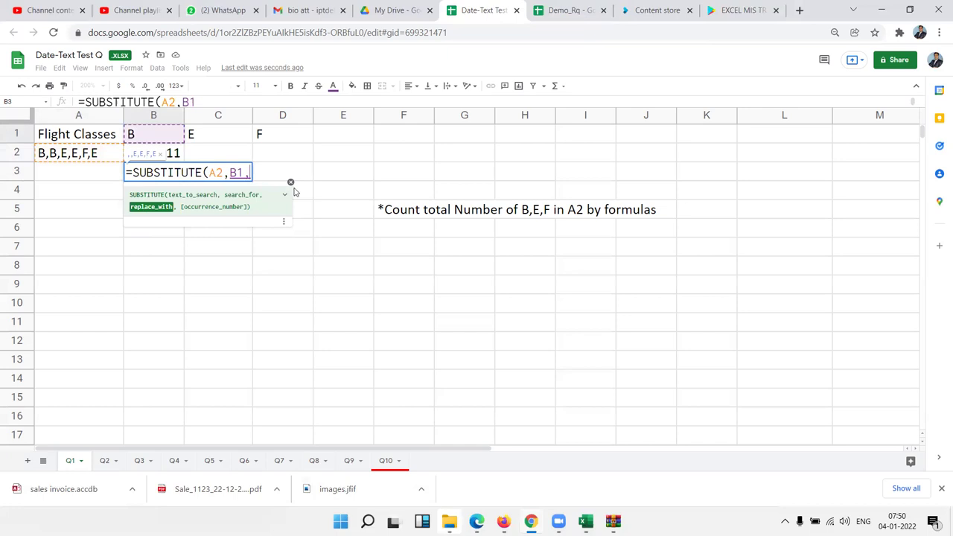
pyautogui.write('"")')
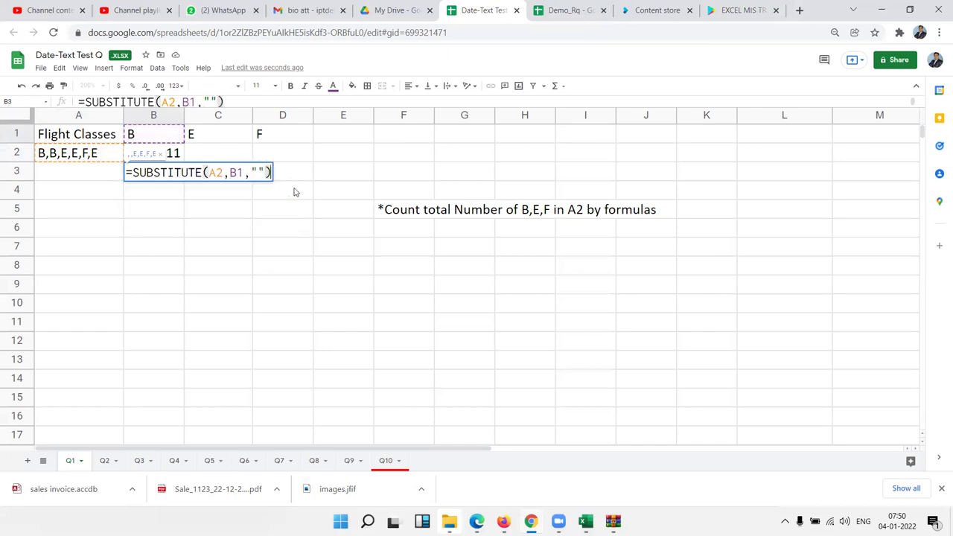
pyautogui.press('Return')
# Put =LEN(B3) in B4, giving 9, and review the helper formulas.
pyautogui.write('=')
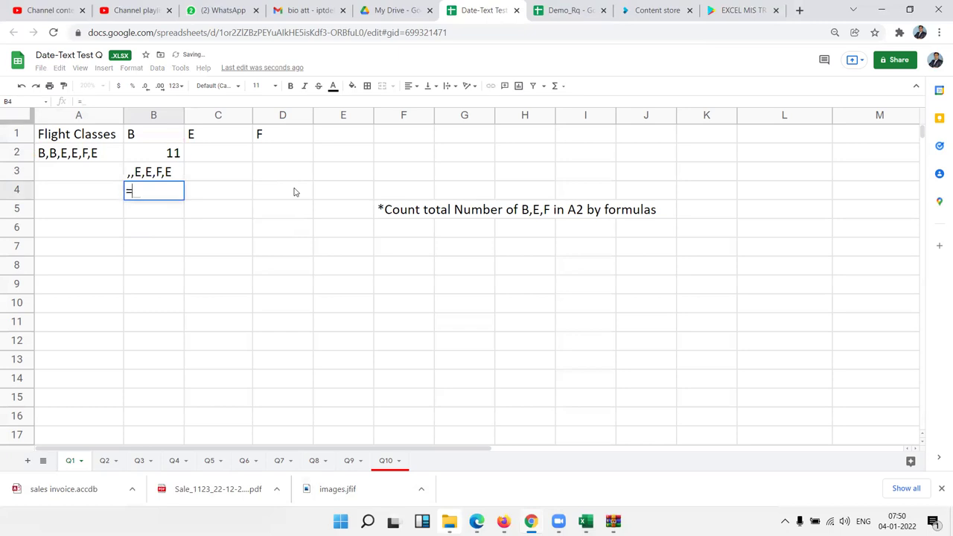
pyautogui.write('len')
pyautogui.press('Tab')
pyautogui.press('Up')
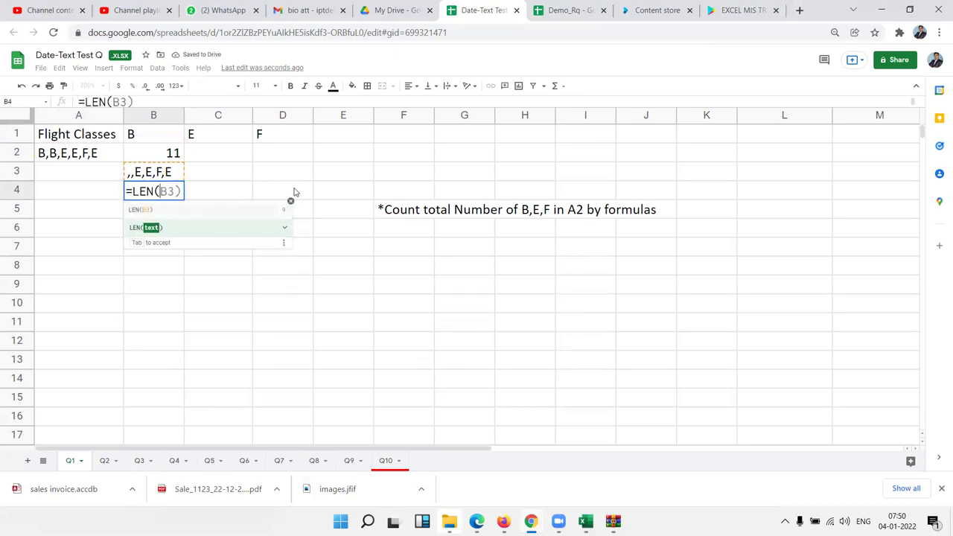
pyautogui.press('Return')
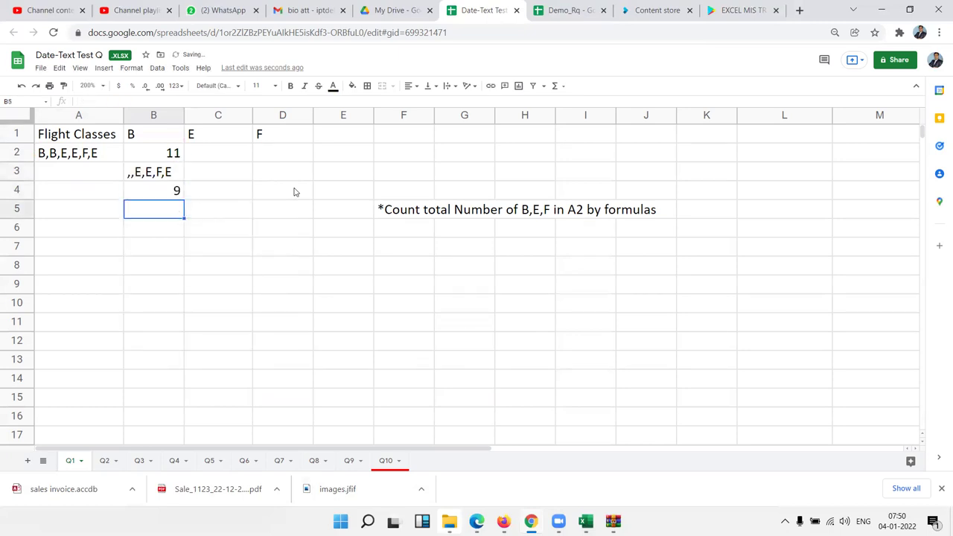
pyautogui.click(100, 161)
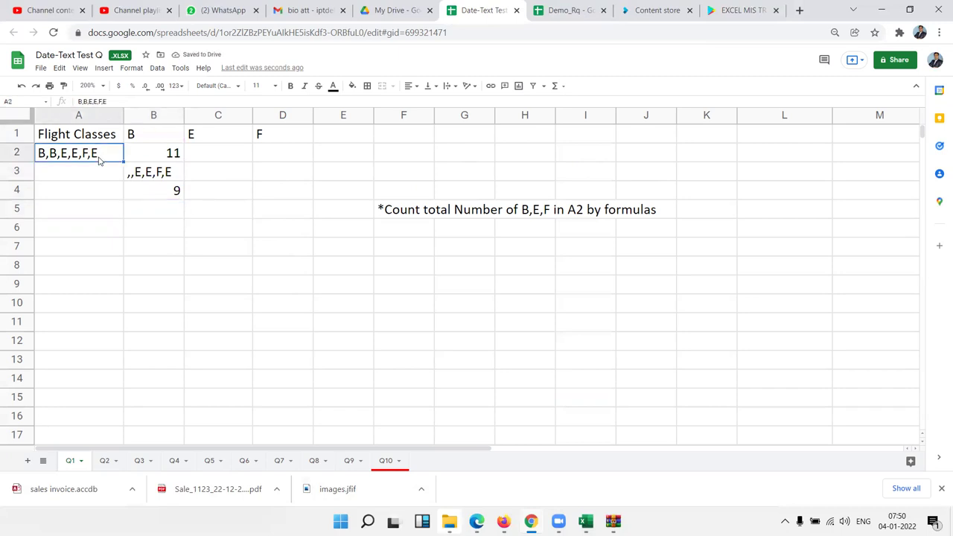
pyautogui.click(148, 162)
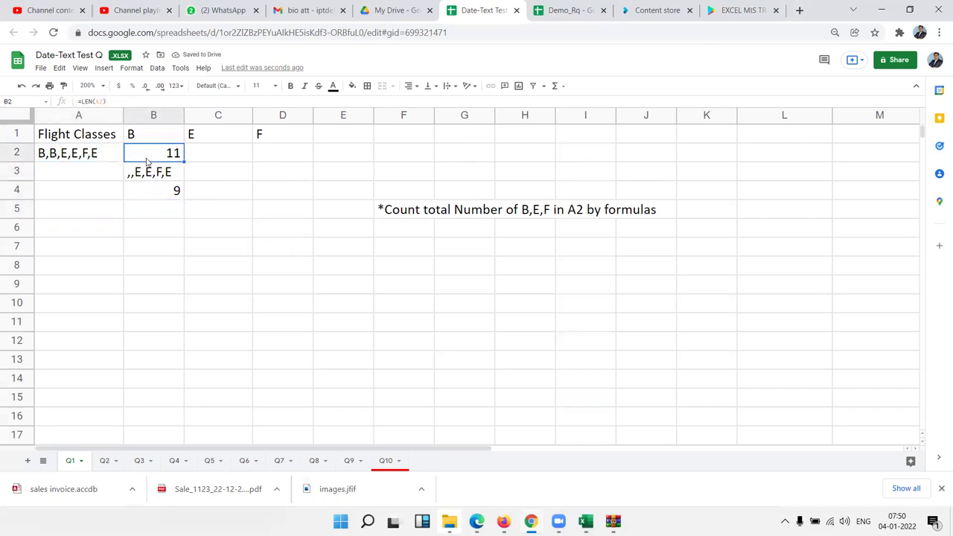
pyautogui.click(137, 172)
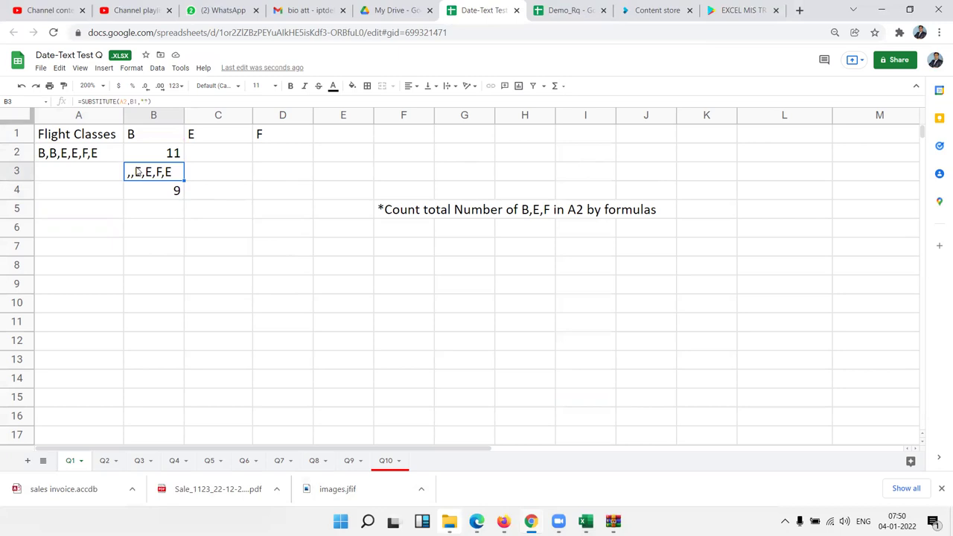
pyautogui.click(136, 192)
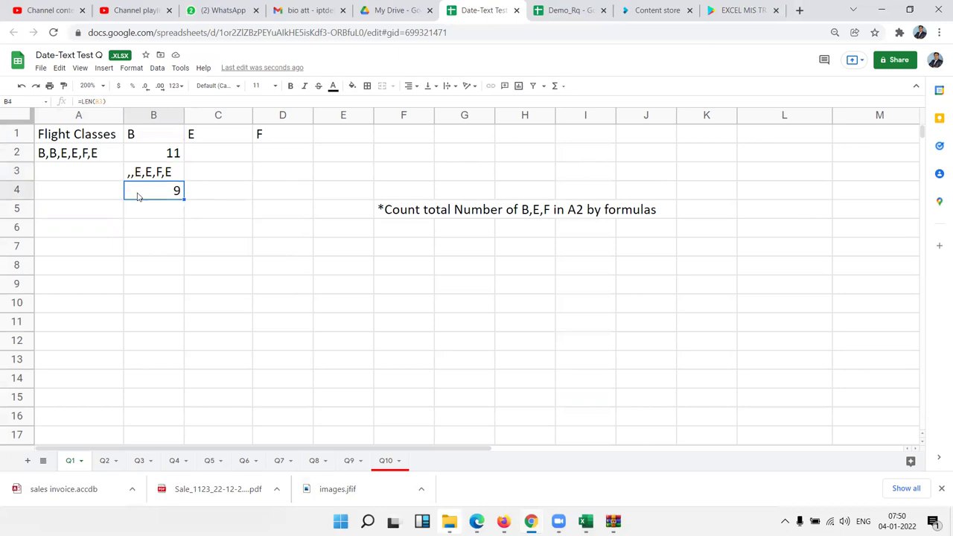
# Enter =B2-B4 in B5 to count the letter B, giving 2.
pyautogui.click(140, 213)
pyautogui.write('=')
pyautogui.click(158, 155)
pyautogui.write('-')
pyautogui.click(177, 192)
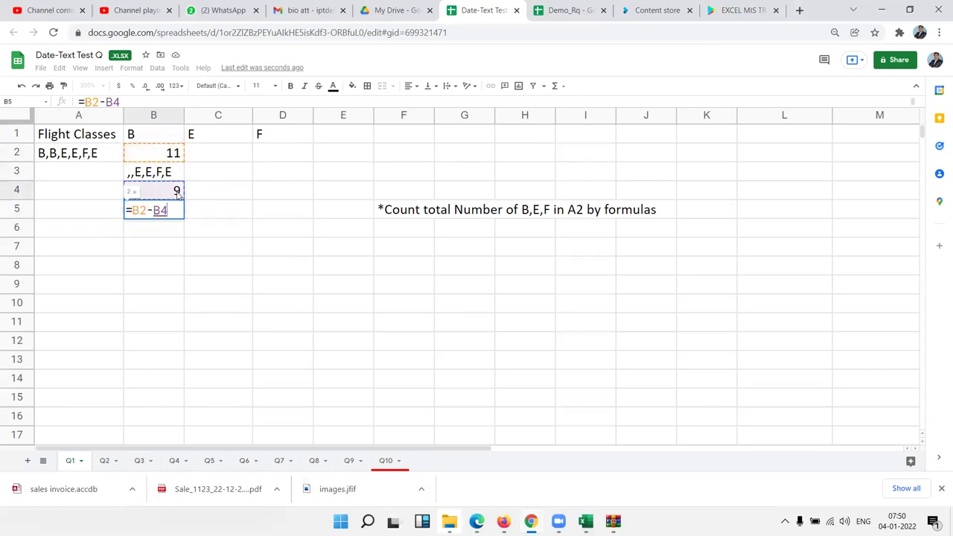
pyautogui.press('Return')
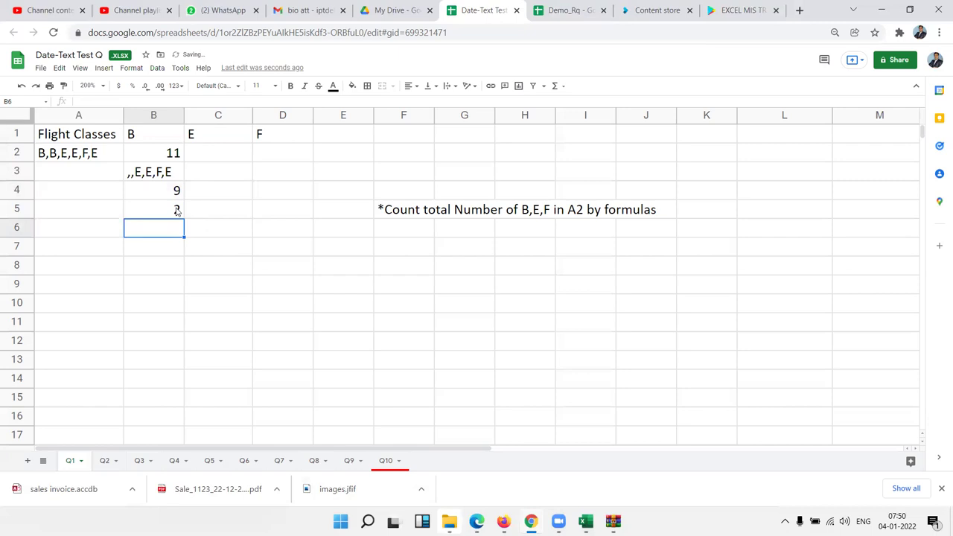
# Drag the four helper results from B2:B5 down to B4:B7.
pyautogui.moveTo(177, 210); pyautogui.dragTo(176, 160)
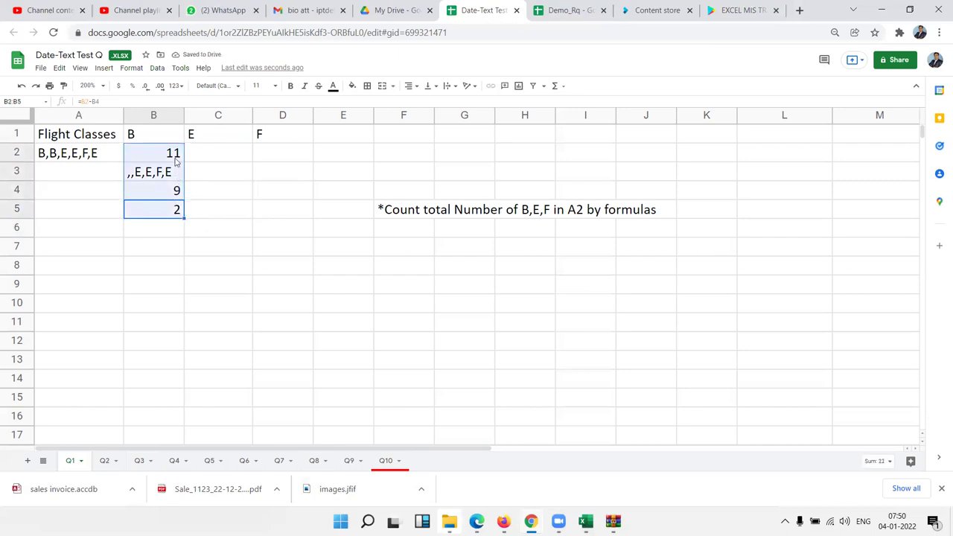
pyautogui.moveTo(183, 172); pyautogui.dragTo(182, 192)
pyautogui.moveTo(176, 153); pyautogui.dragTo(161, 251)
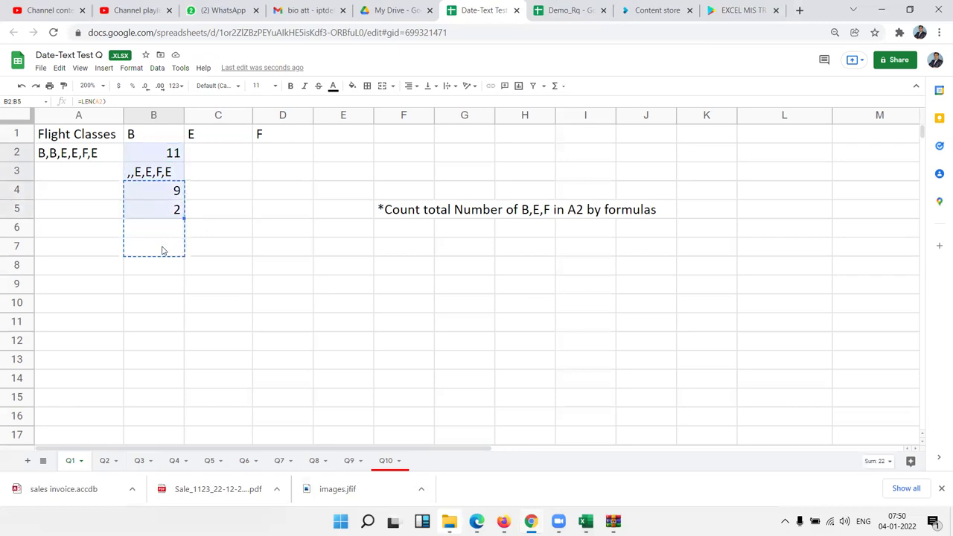
# Build a B2 formula subtracting SUBSTITUTE(UPPER(A2),UPPER(B1),"") from LEN(A2), fixing an extra parenthesis.
pyautogui.click(159, 162)
pyautogui.write('=')
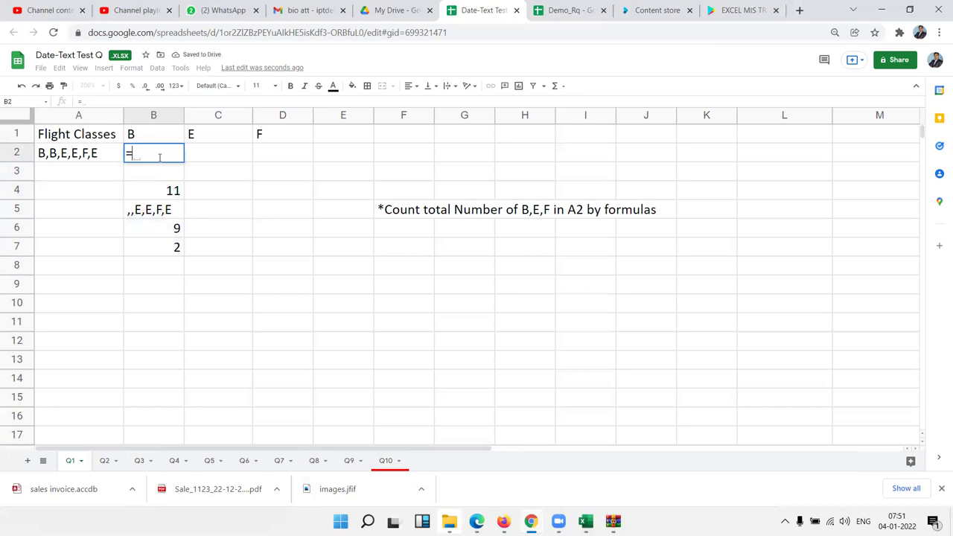
pyautogui.write('len(')
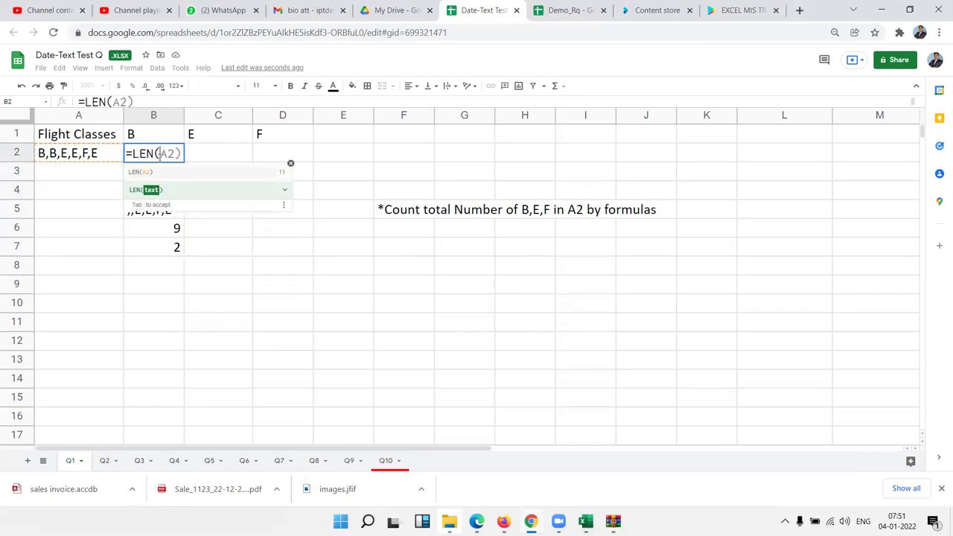
pyautogui.write('A2)-sub')
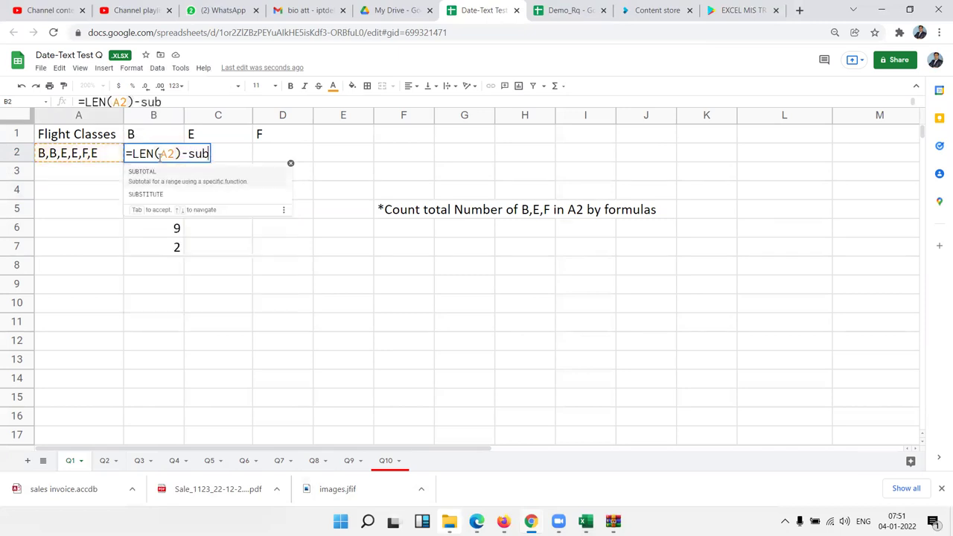
pyautogui.press('Tab')
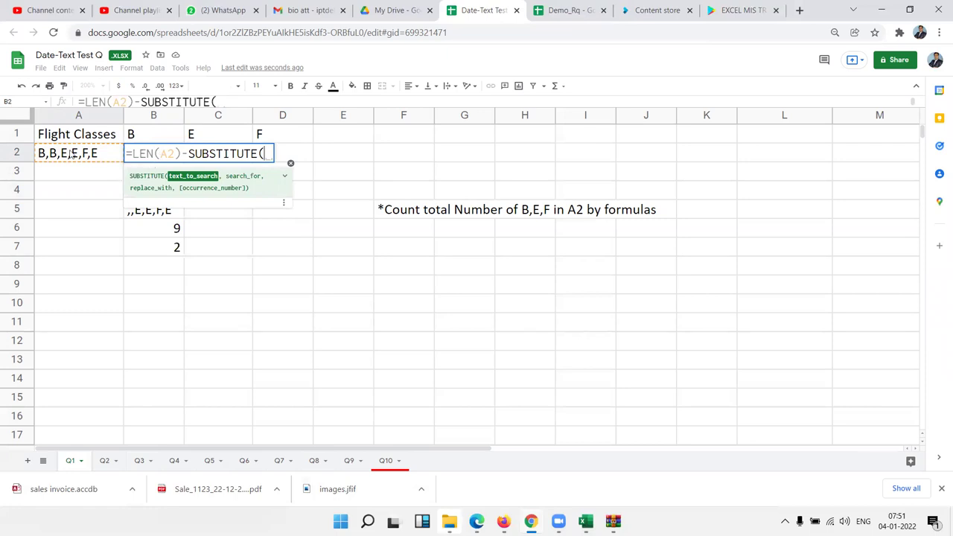
pyautogui.write('upp')
pyautogui.press('Tab')
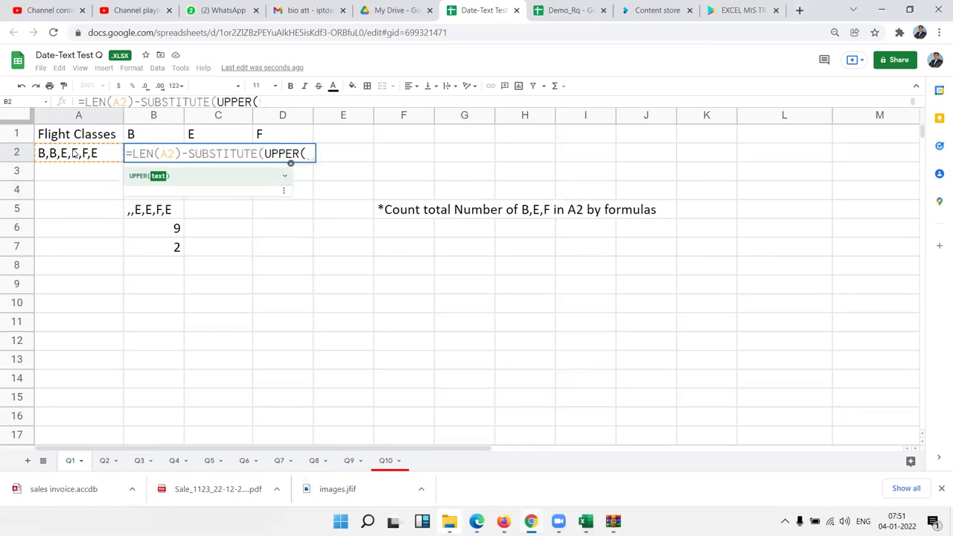
pyautogui.click(74, 153)
pyautogui.write(')')
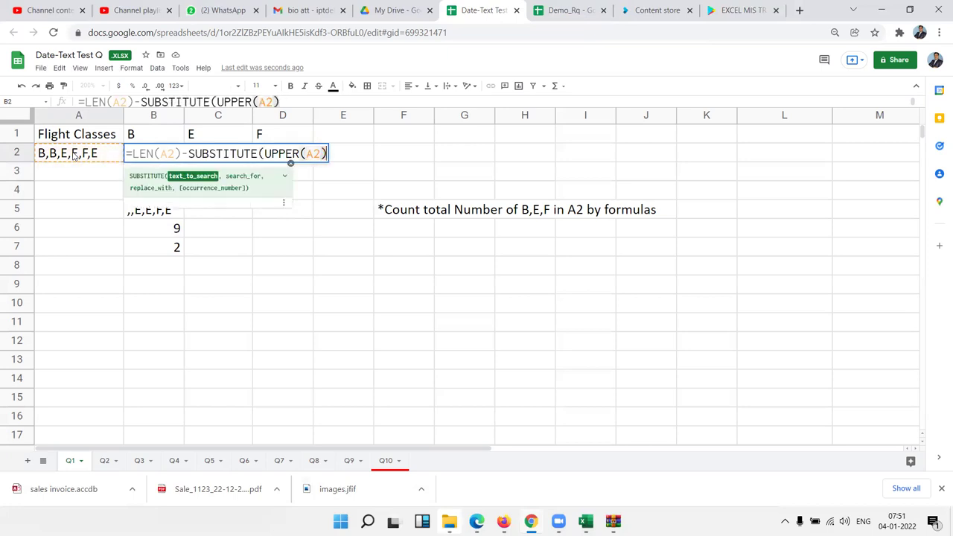
pyautogui.write(',')
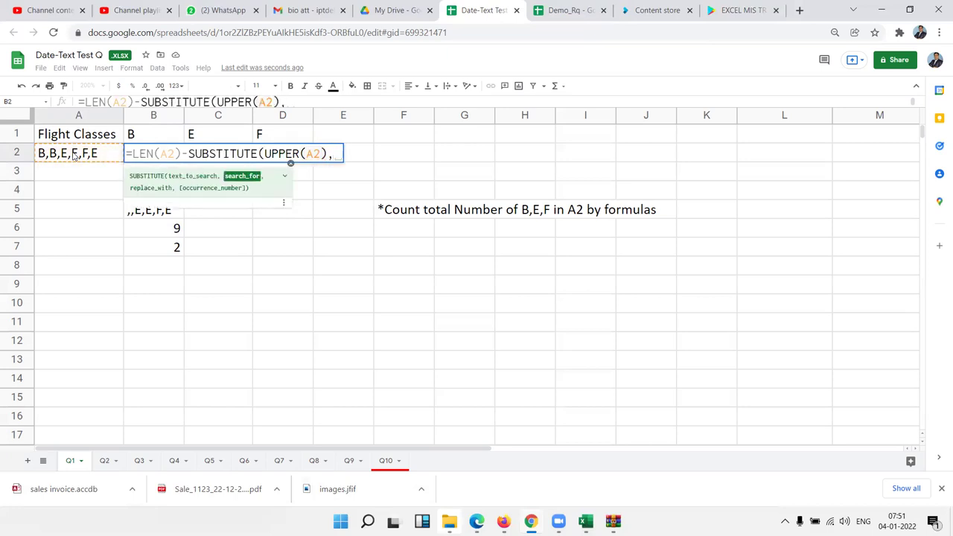
pyautogui.write('up')
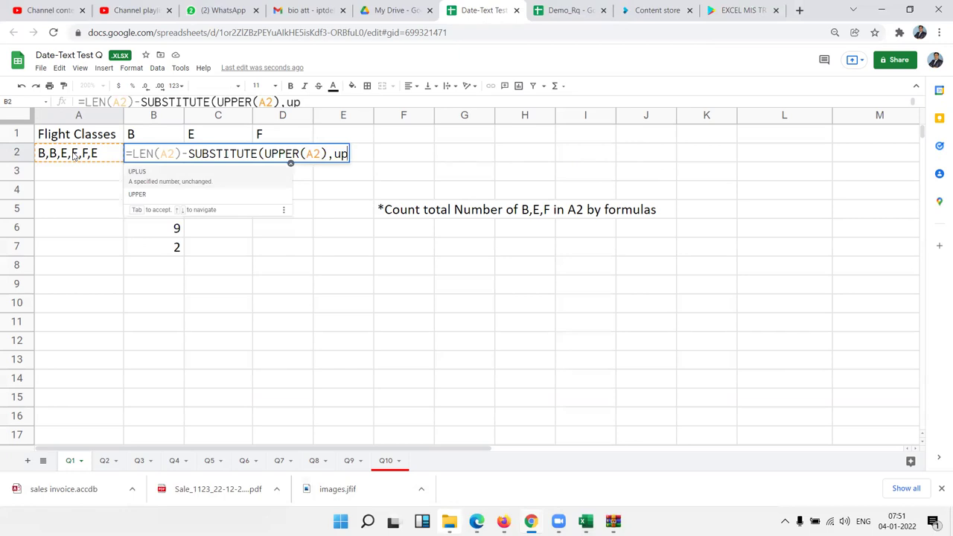
pyautogui.write('p')
pyautogui.press('Tab')
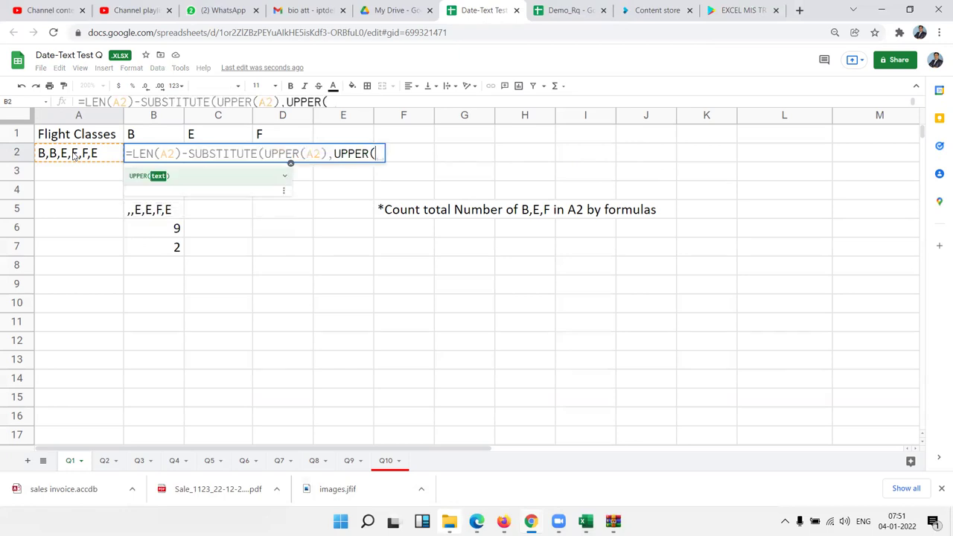
pyautogui.click(144, 135)
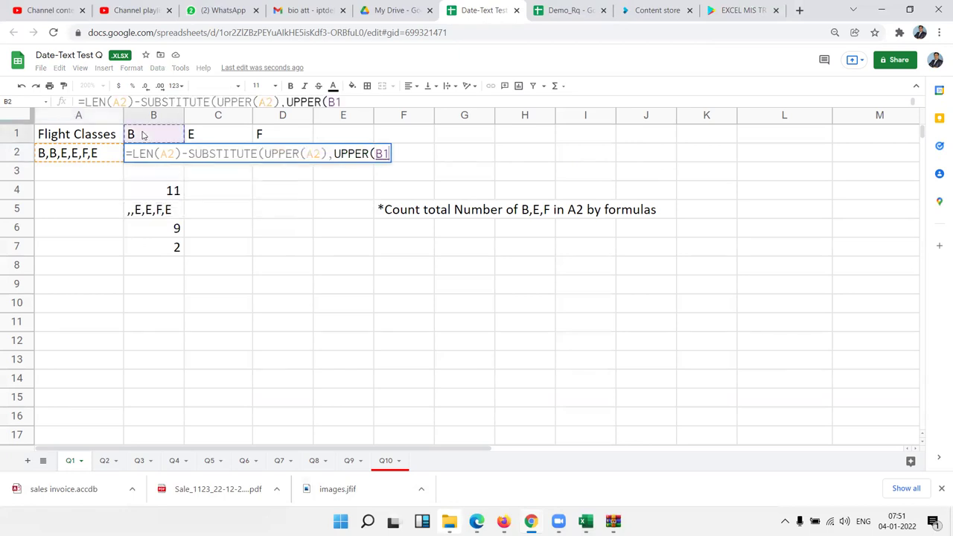
pyautogui.write(')')
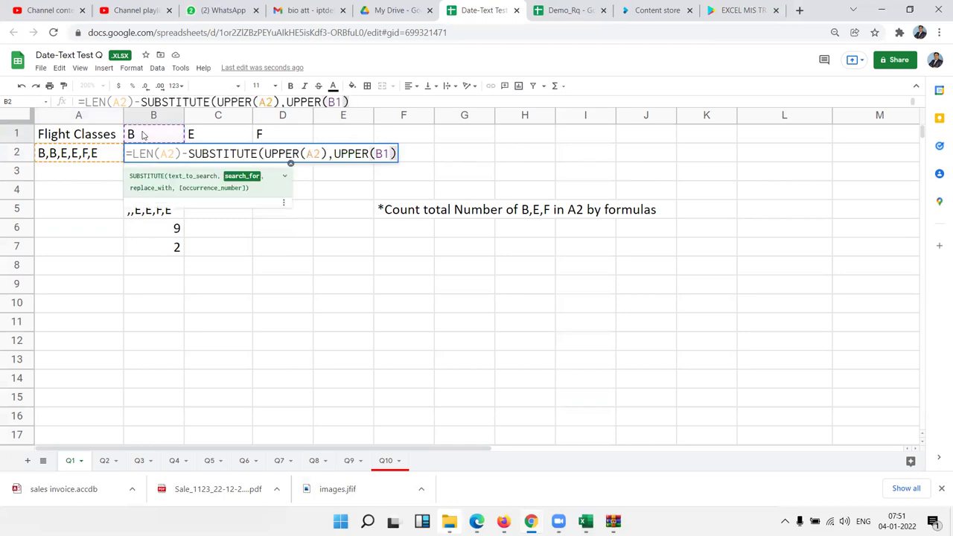
pyautogui.write(',""')
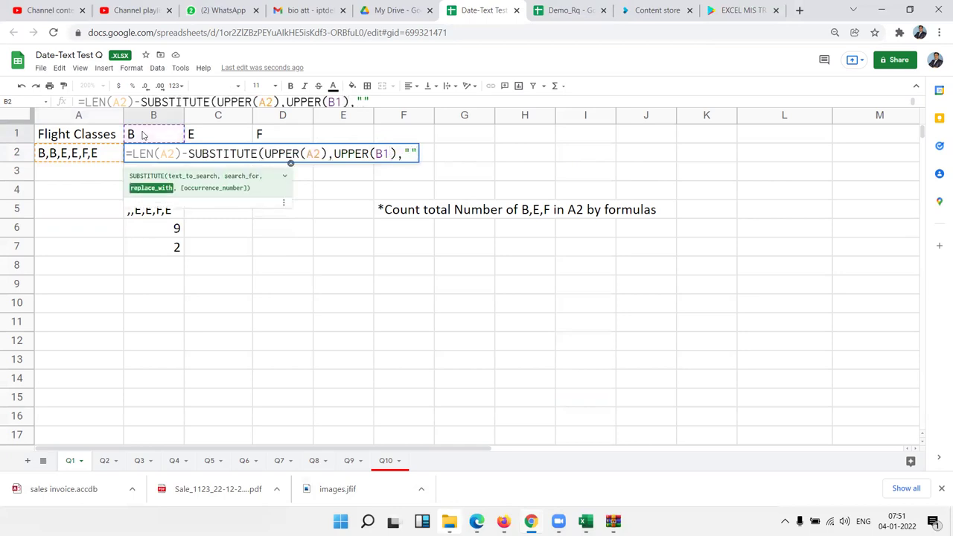
pyautogui.write('))')
pyautogui.press('Return')
pyautogui.press('Return')
pyautogui.press('BackSpace')
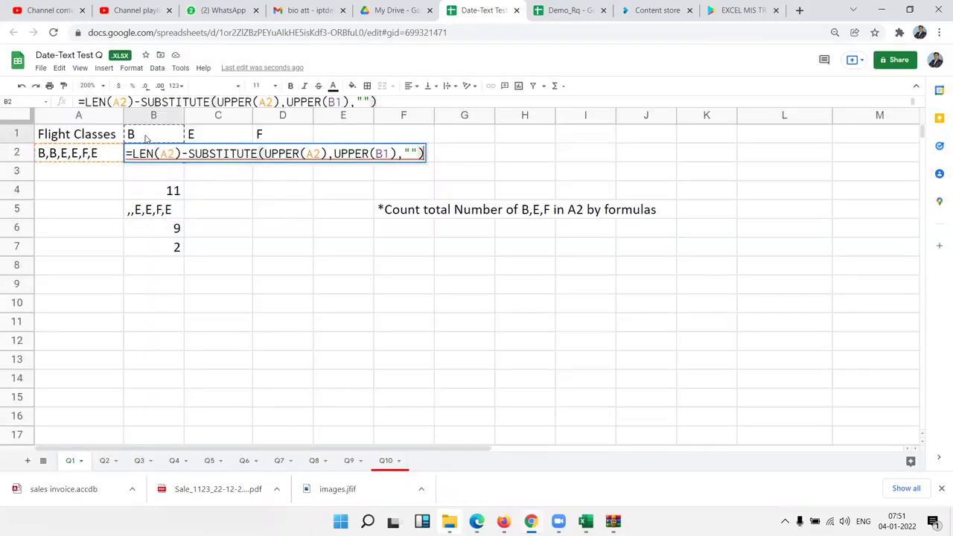
# Wrap the SUBSTITUTE in LEN: =LEN(A2)-LEN(SUBSTITUTE(UPPER(A2),UPPER(B1),"")).
pyautogui.click(189, 153)
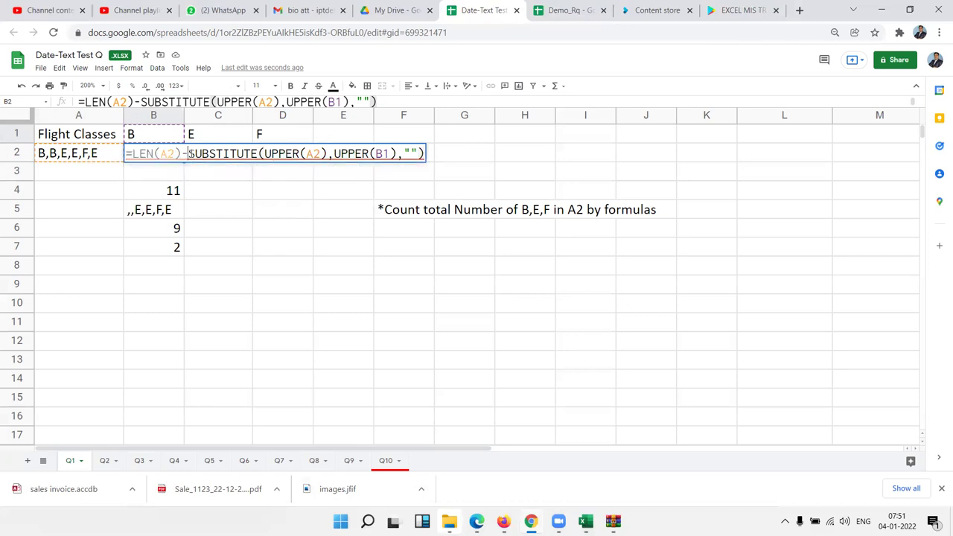
pyautogui.write('len')
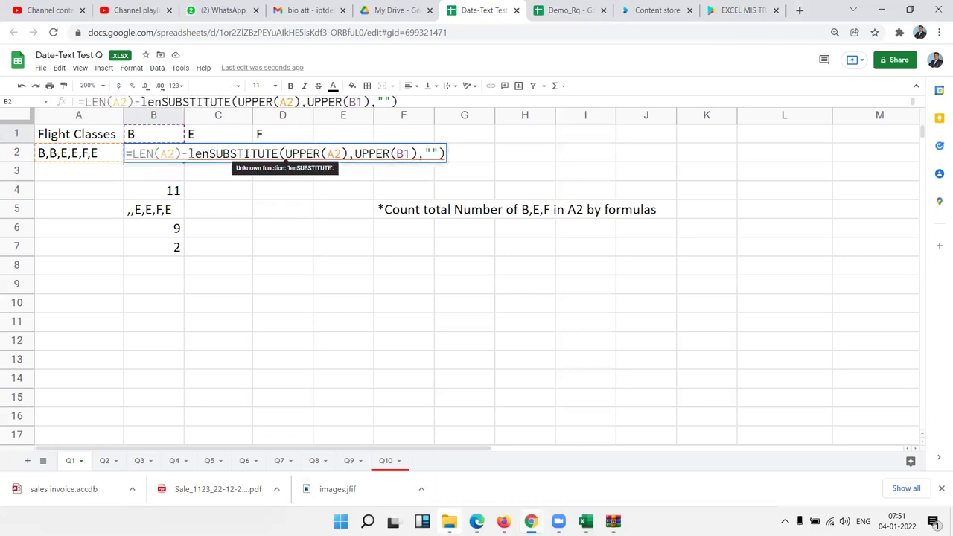
pyautogui.write('(')
pyautogui.click(452, 153)
pyautogui.click(447, 154)
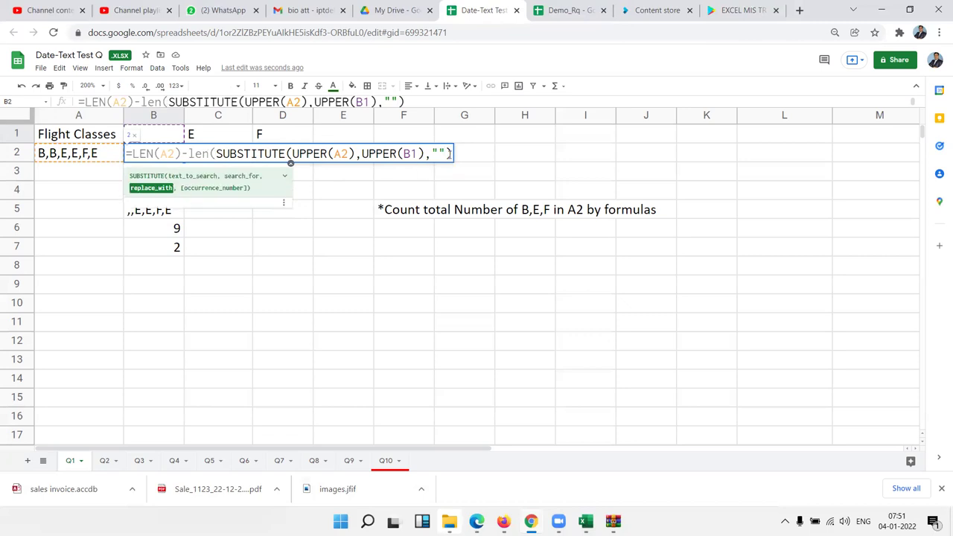
pyautogui.press('Return')
# Prefix A2's text with a lowercase b and confirm B2 still returns 2.
pyautogui.press('Up')
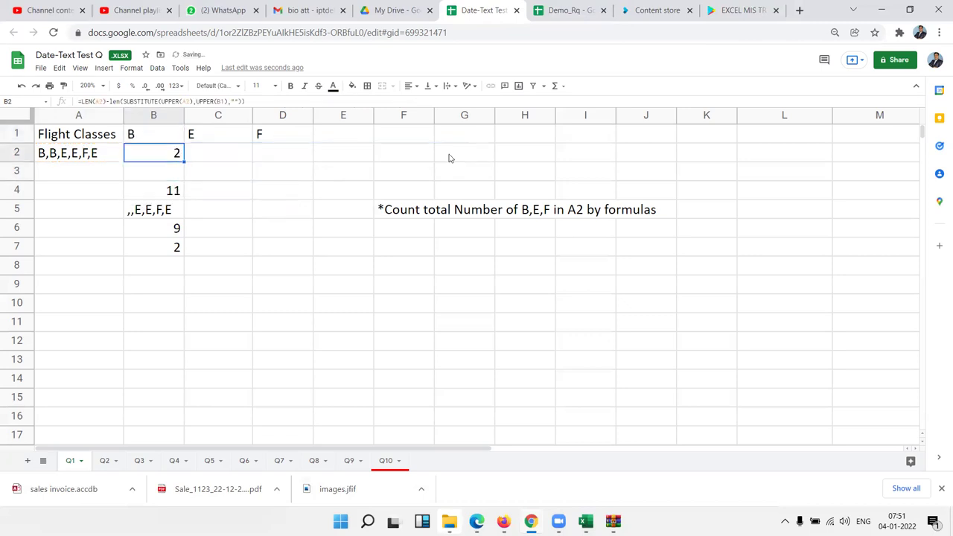
pyautogui.press('Left')
pyautogui.press('F2')
pyautogui.press('Left')
pyautogui.press('Left')
pyautogui.press('Home')
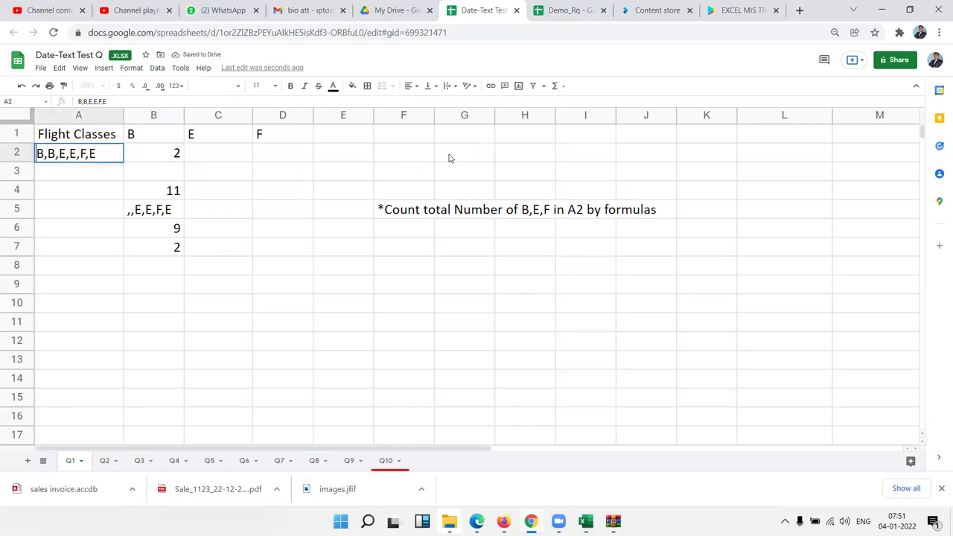
pyautogui.write('b')
pyautogui.press('Return')
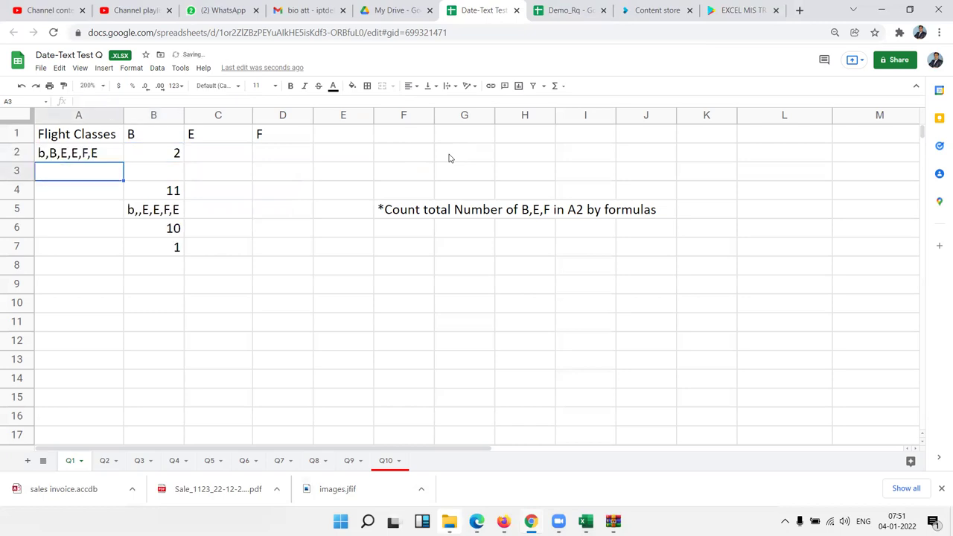
pyautogui.click(178, 157)
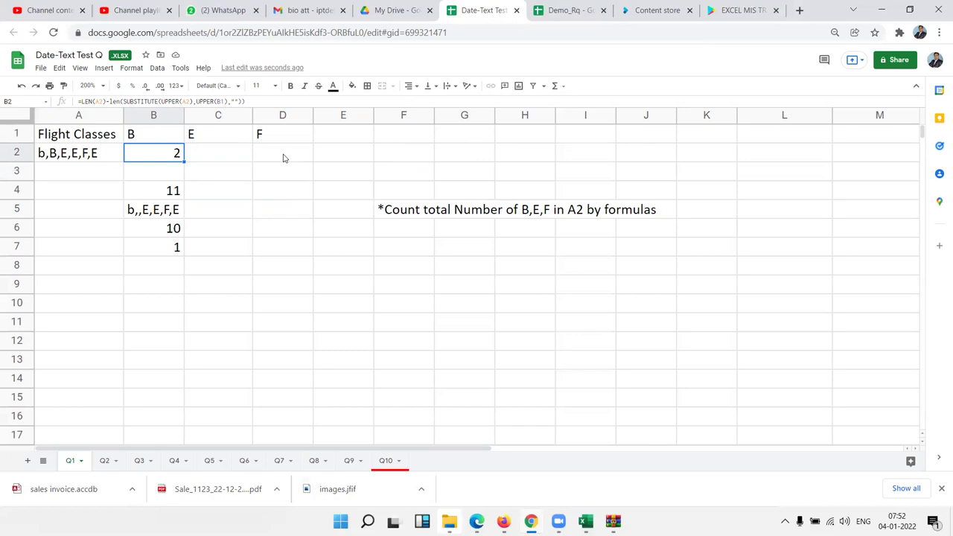
pyautogui.click(103, 461)
# Step through the four full names in column A of Q2.
pyautogui.click(111, 161)
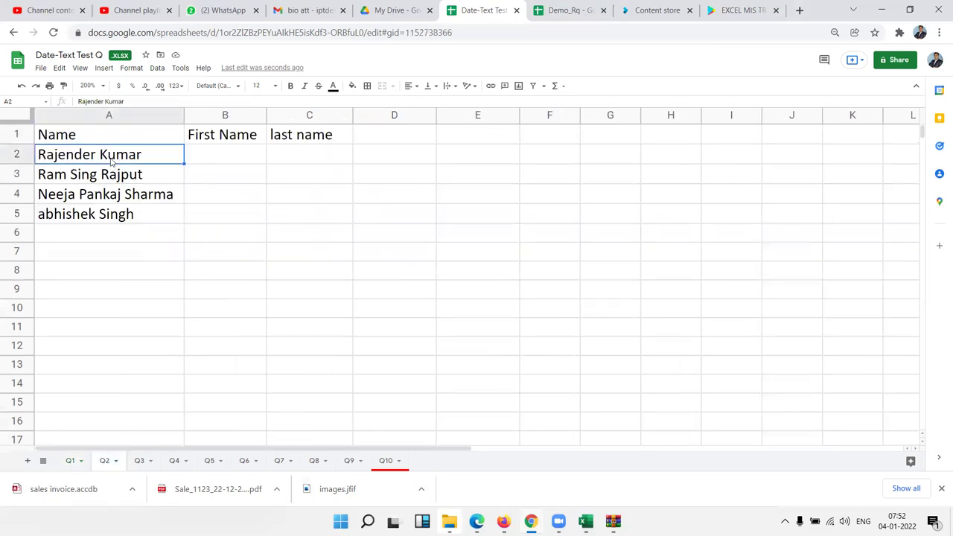
pyautogui.click(146, 178)
pyautogui.click(142, 194)
pyautogui.click(130, 221)
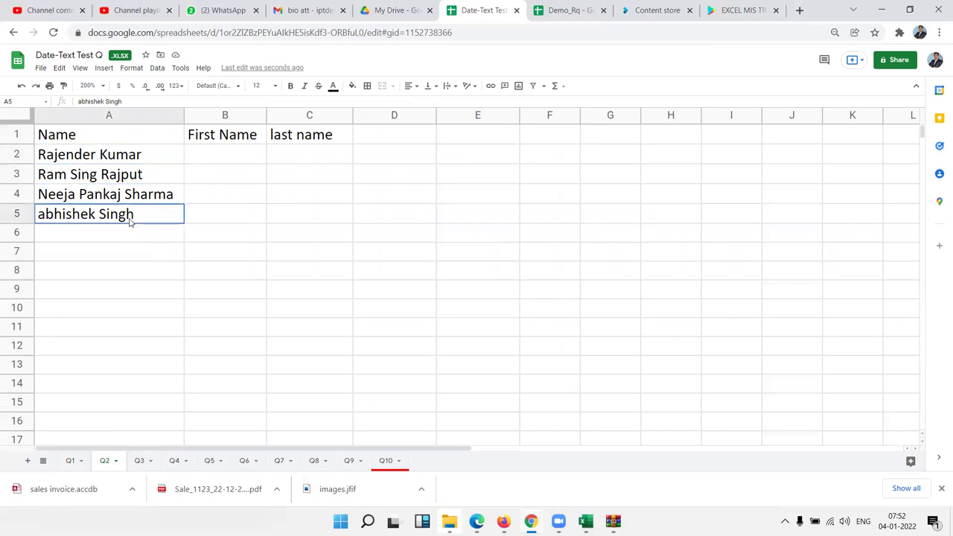
pyautogui.click(135, 165)
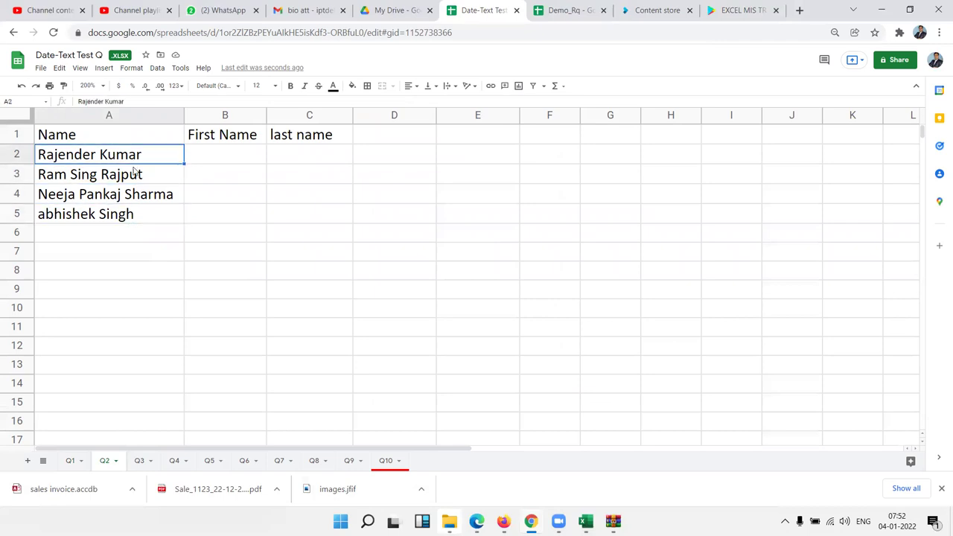
# Browse the Text functions list under Insert > Function without inserting one.
pyautogui.click(102, 68)
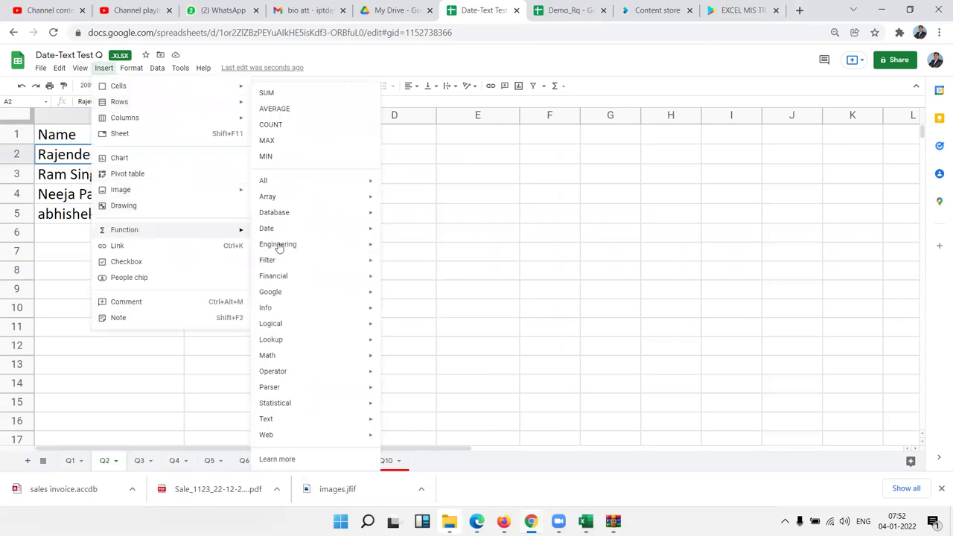
pyautogui.moveTo(265, 419)
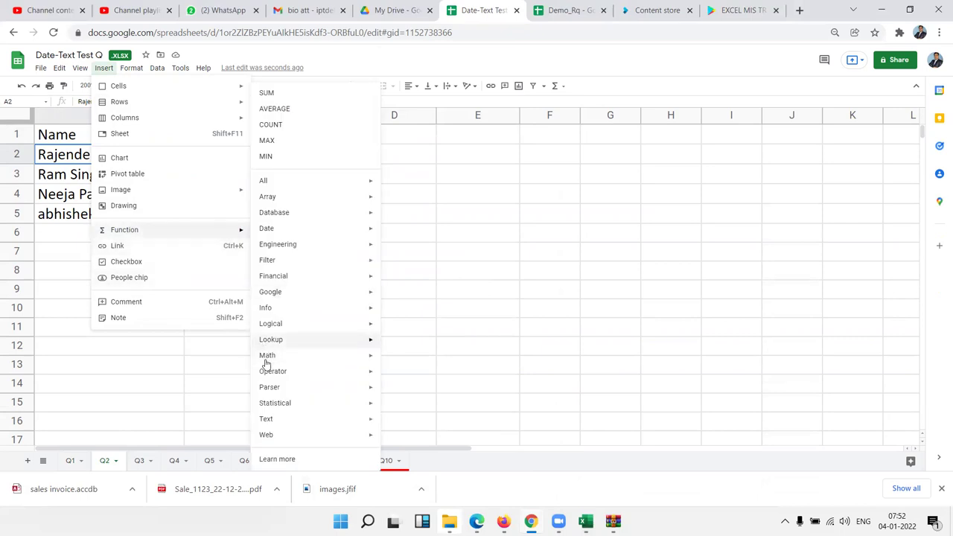
pyautogui.moveTo(313, 419)
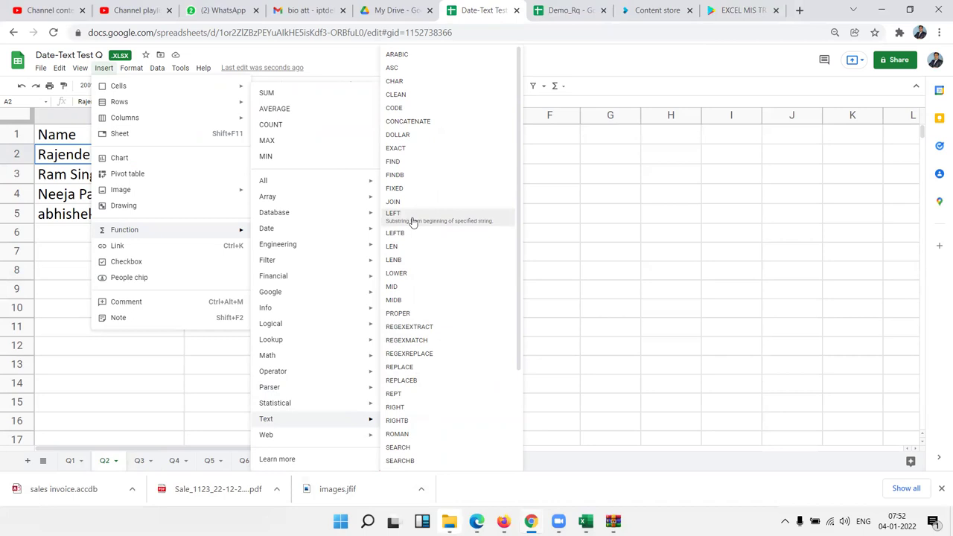
pyautogui.scroll(-2, 460, 391)
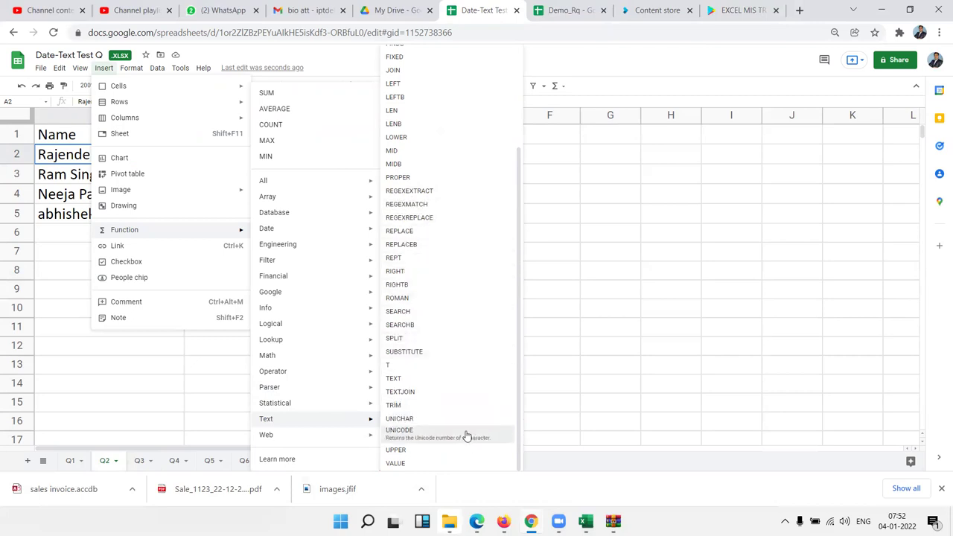
pyautogui.press('Escape')
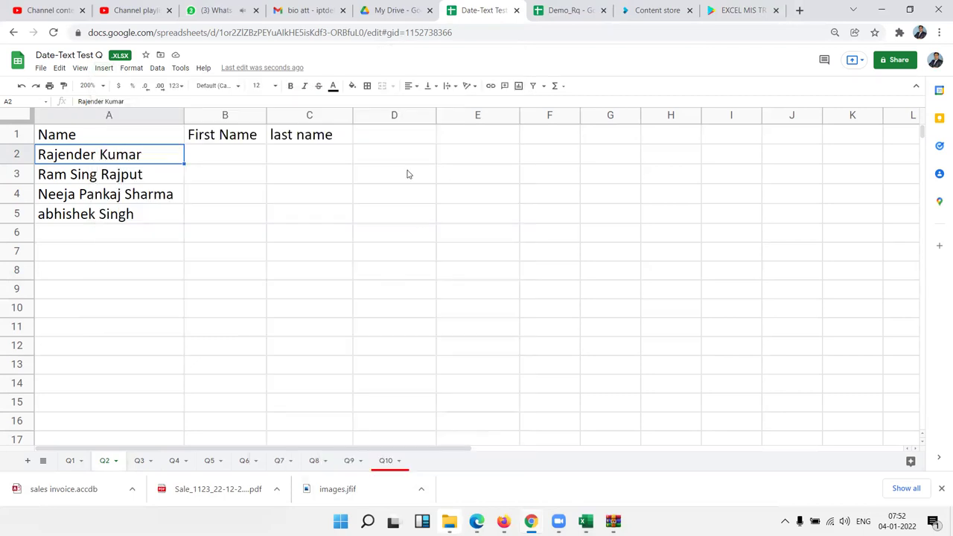
# Enter =FIND(" ",A2,1) in B3 to locate the space at position 9.
pyautogui.click(197, 168)
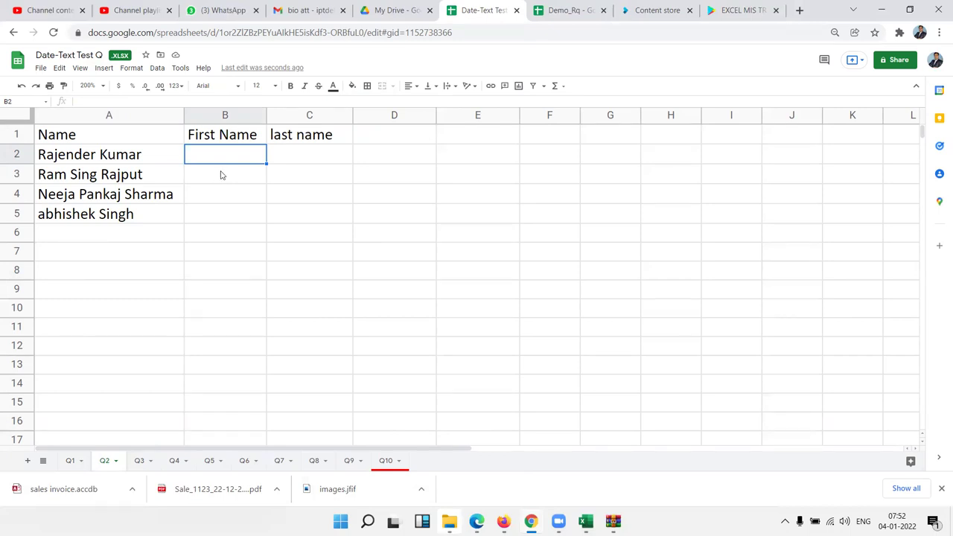
pyautogui.click(221, 175)
pyautogui.write('=find')
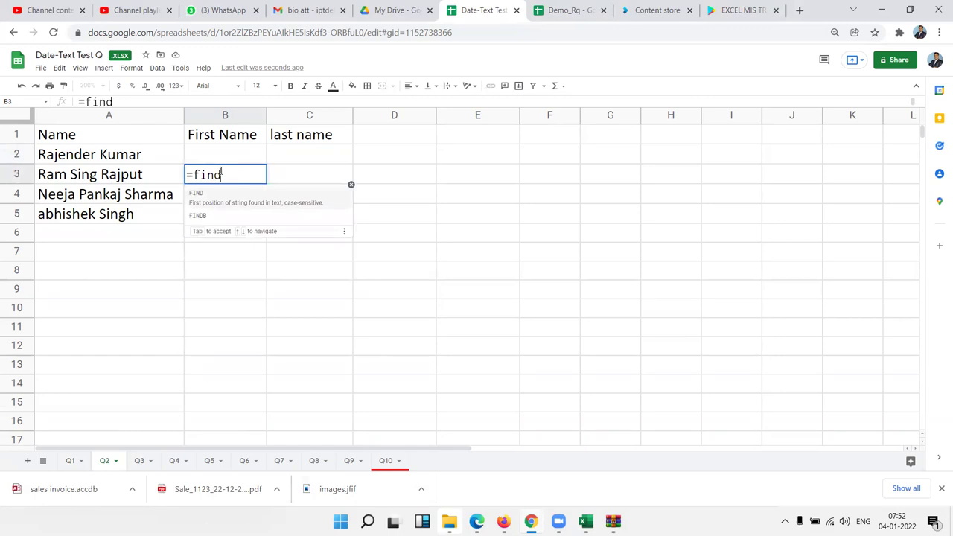
pyautogui.press('Tab')
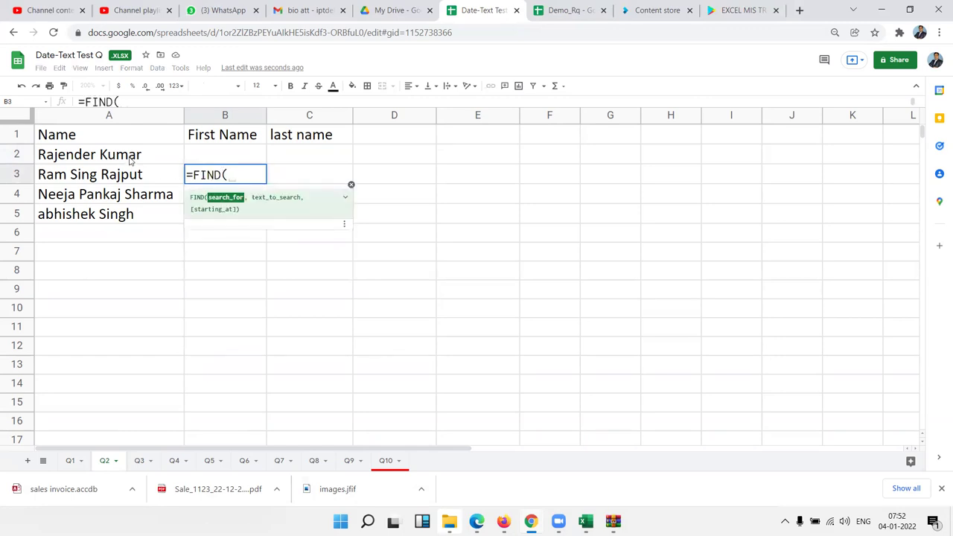
pyautogui.write('" "')
pyautogui.write(',')
pyautogui.click(78, 155)
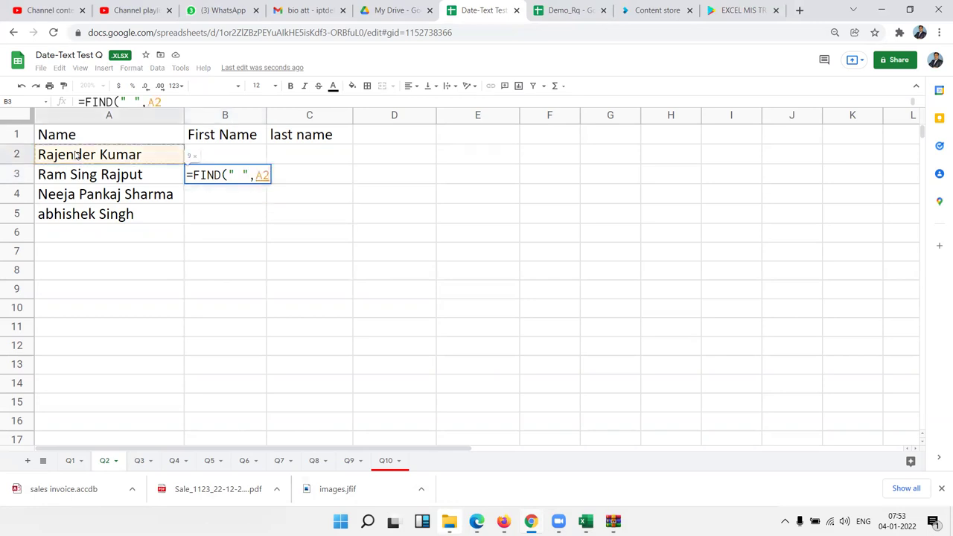
pyautogui.write(',')
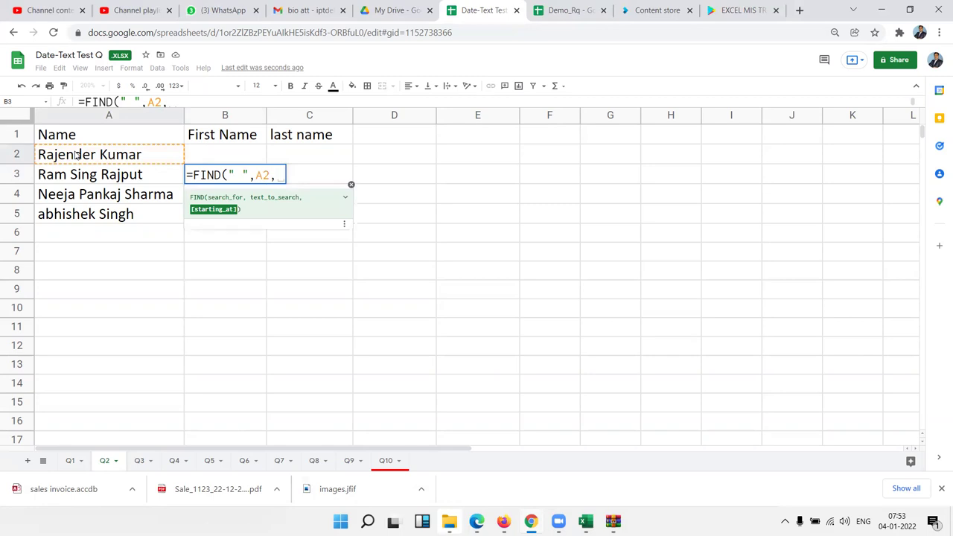
pyautogui.write('1')
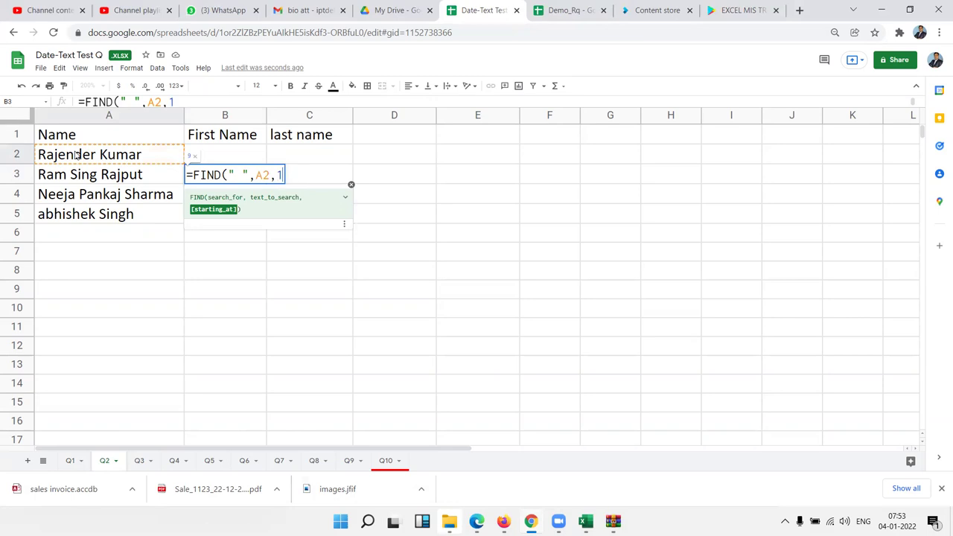
pyautogui.press('Return')
# Enter =LEFT(A2,B3-1) in B2 to extract the first name Rajender.
pyautogui.press('Up')
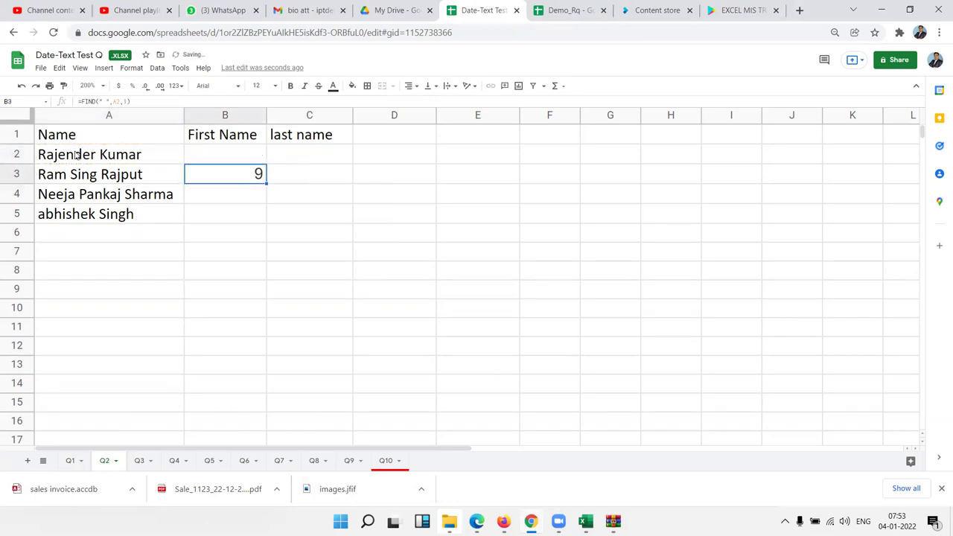
pyautogui.press('Up')
pyautogui.write('=lef')
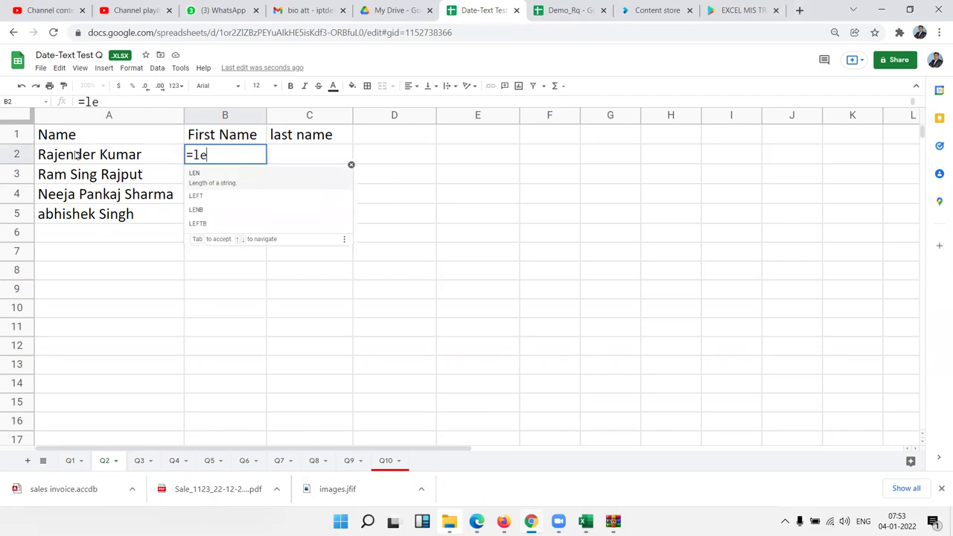
pyautogui.press('Tab')
pyautogui.click(77, 154)
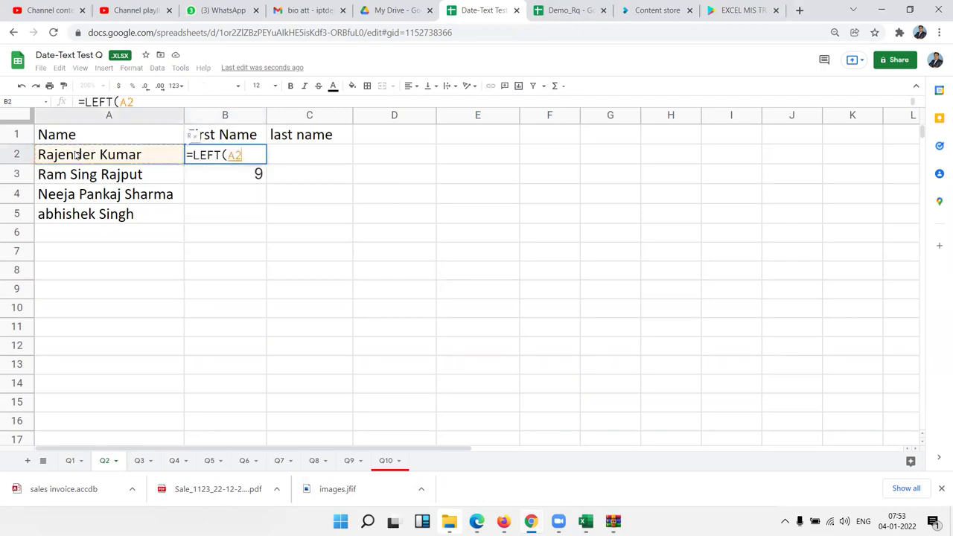
pyautogui.write(',')
pyautogui.press('Down')
pyautogui.write('-1')
pyautogui.press('Return')
pyautogui.press('Up')
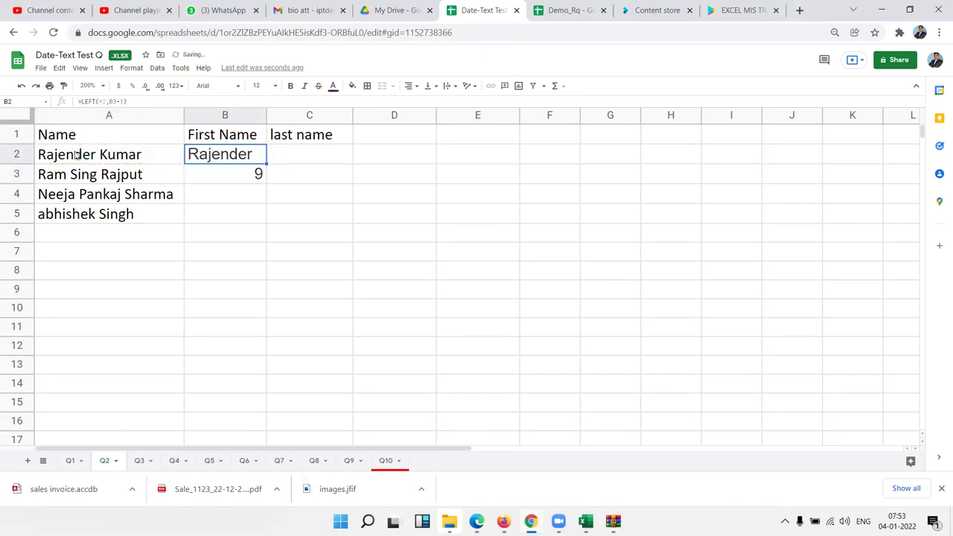
# Copy the expression FIND(" ",A2,1) out of B3's formula.
pyautogui.click(234, 182)
pyautogui.doubleClick(233, 182)
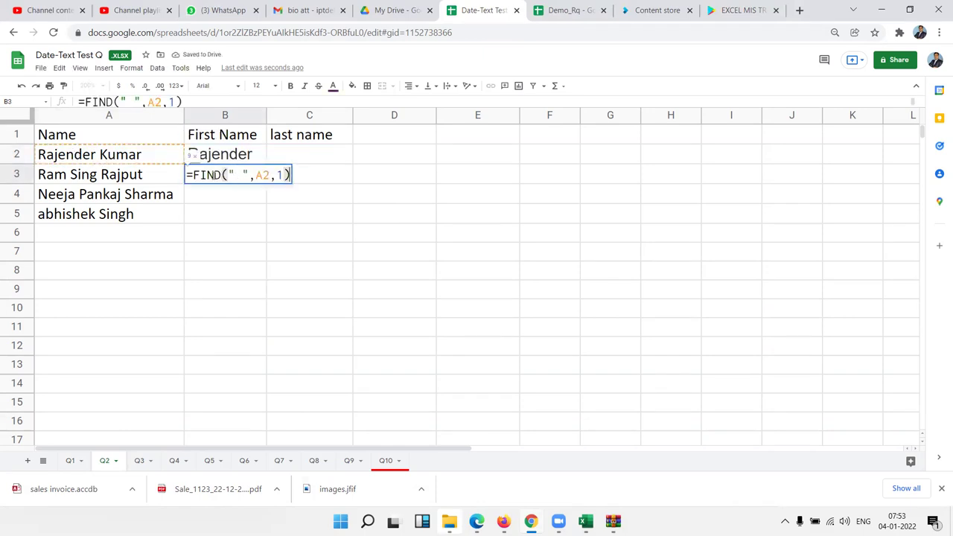
pyautogui.moveTo(192, 175); pyautogui.dragTo(204, 175)
pyautogui.hotkey('ctrl', 'z')
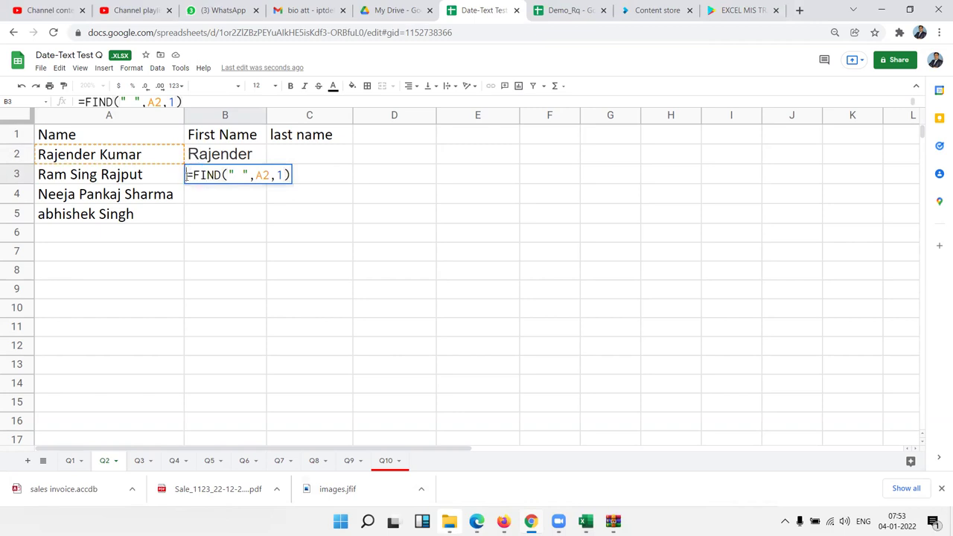
pyautogui.moveTo(190, 175); pyautogui.dragTo(290, 179)
pyautogui.hotkey('ctrl', 'c')
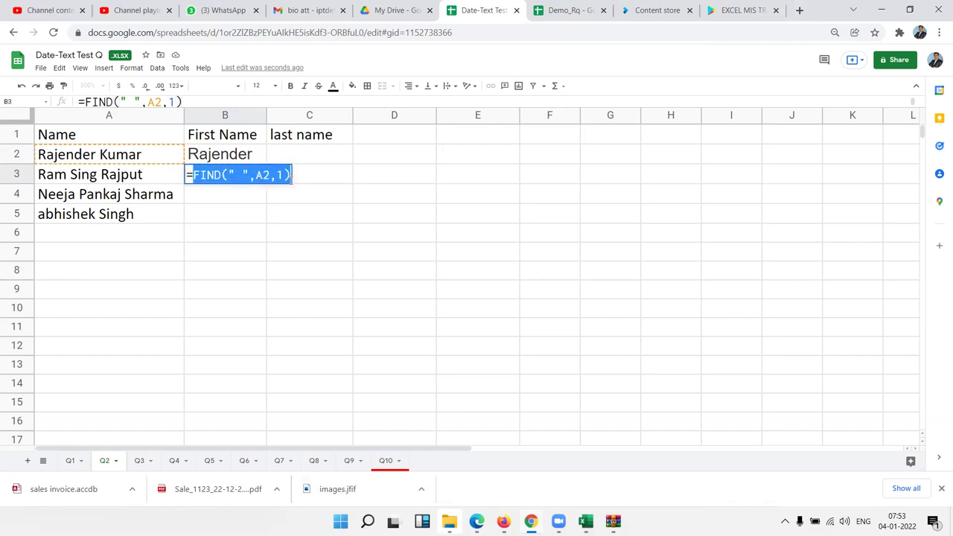
pyautogui.press('Escape')
# Paste it over B3 in B2's formula, giving =LEFT(A2,FIND(" ",A2,1)-1).
pyautogui.press('Up')
pyautogui.press('F2')
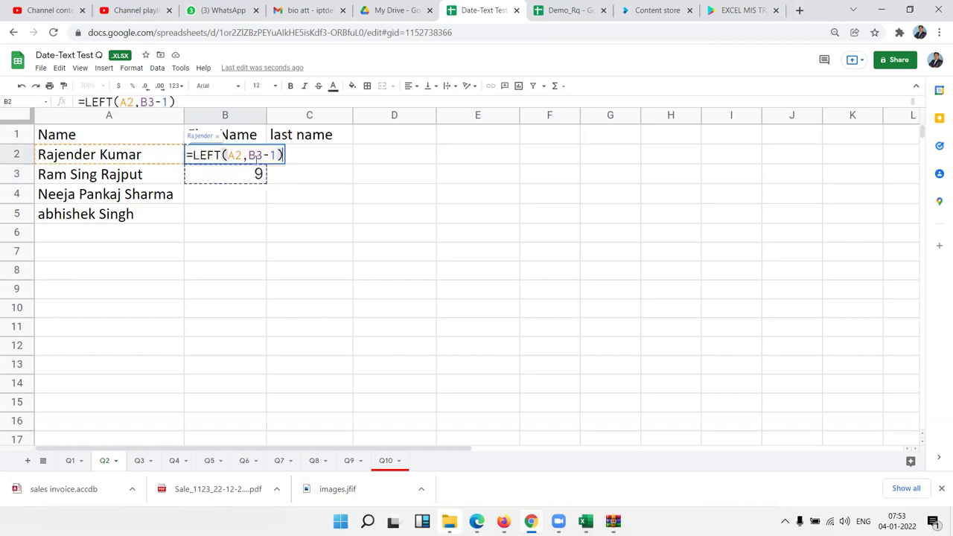
pyautogui.doubleClick(256, 155)
pyautogui.hotkey('ctrl', 'v')
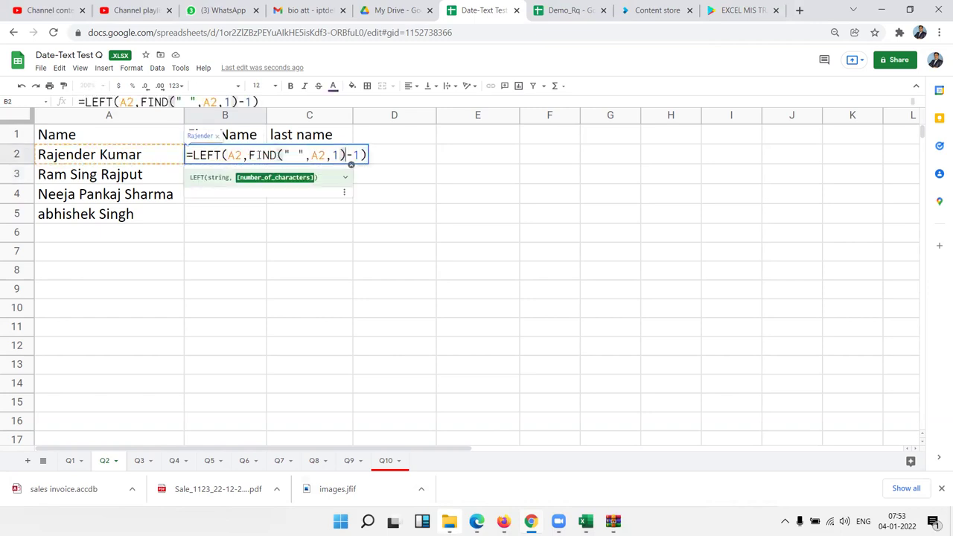
pyautogui.press('Return')
pyautogui.click(259, 162)
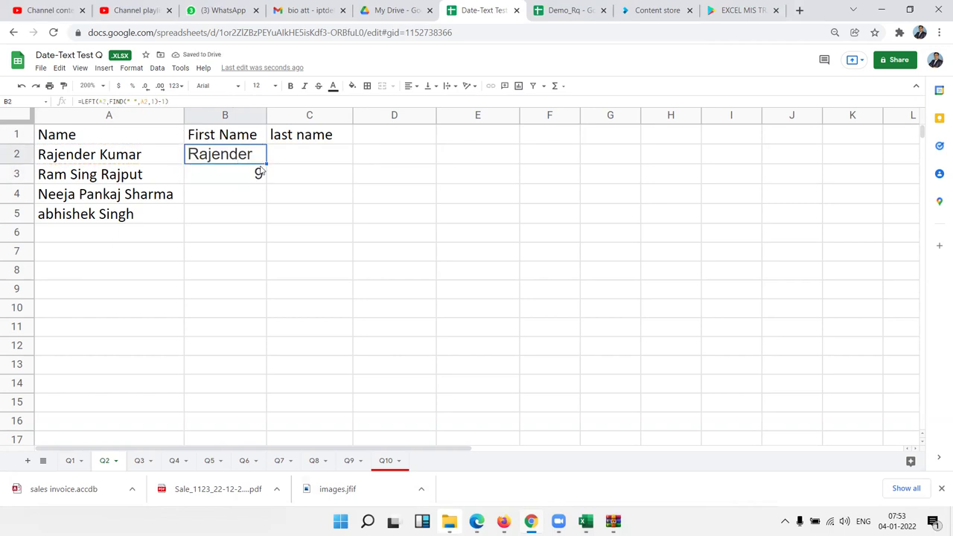
# Enter =RIGHT(A2,LEN(A2)-B3) in C2 to pull the last name.
pyautogui.click(293, 157)
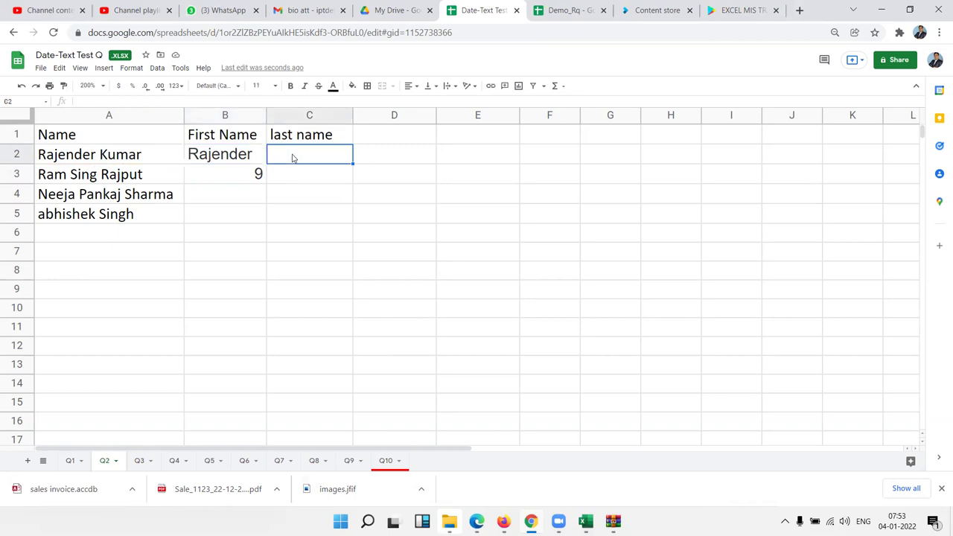
pyautogui.write('=ri')
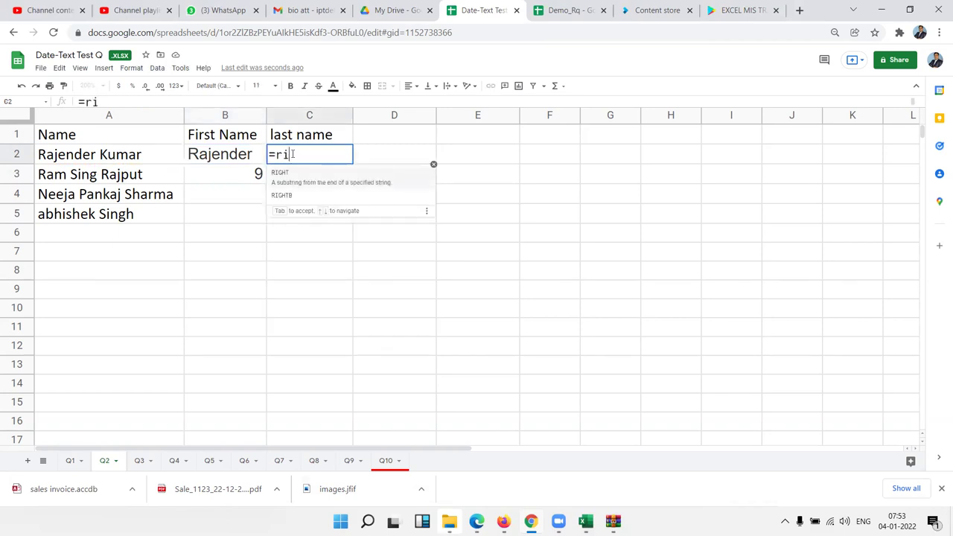
pyautogui.write('ght')
pyautogui.write('(')
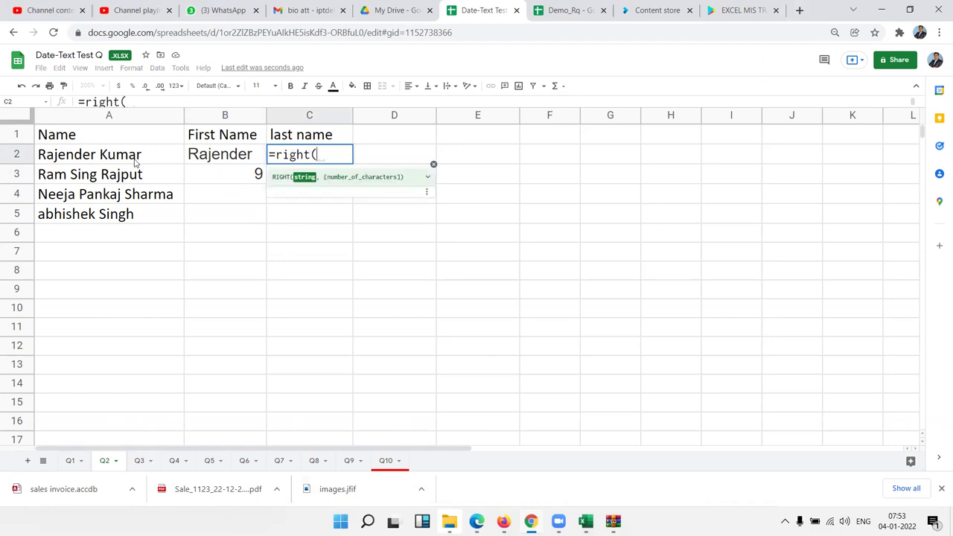
pyautogui.click(136, 160)
pyautogui.write(',len(')
pyautogui.click(135, 161)
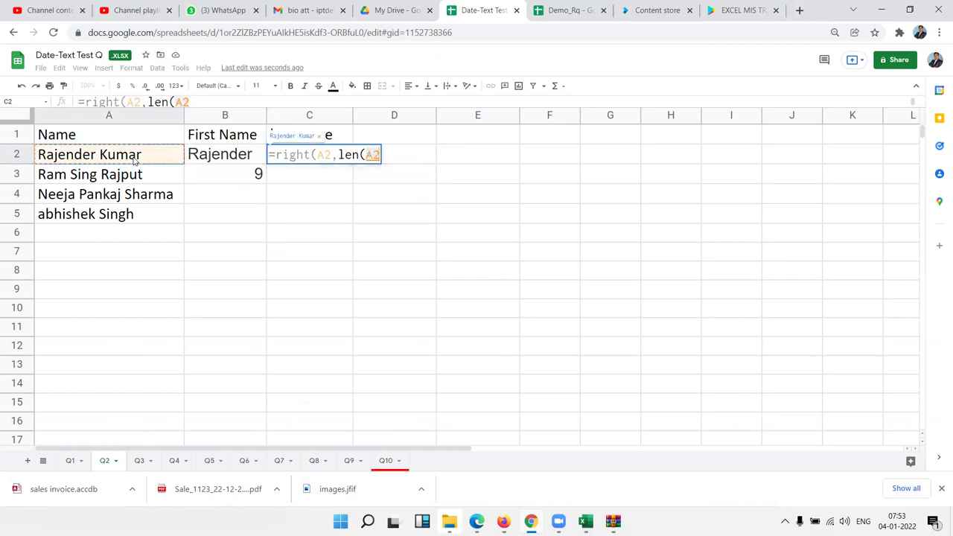
pyautogui.write(')')
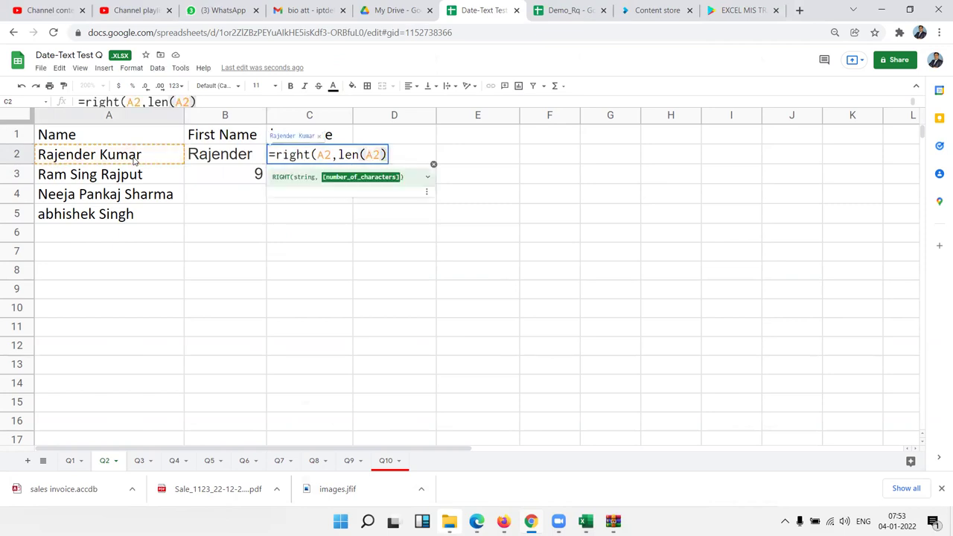
pyautogui.write('-')
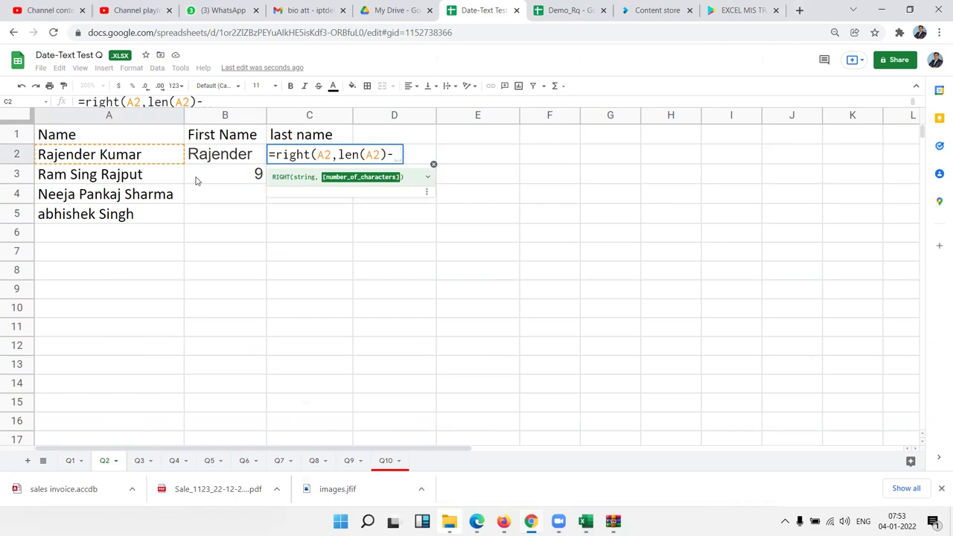
pyautogui.click(197, 181)
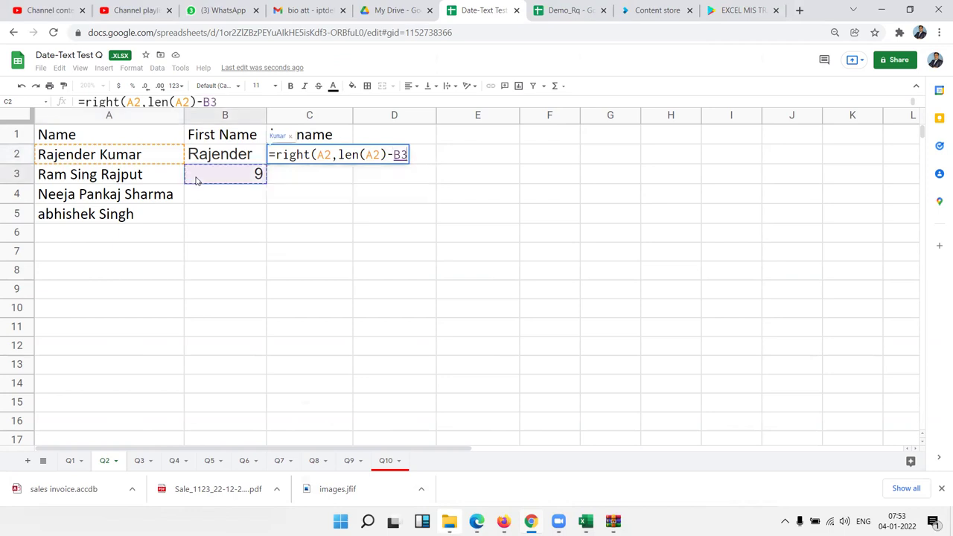
pyautogui.press('Return')
# Replace the B3 reference in C2's formula with the FIND expression copied from B3.
pyautogui.click(198, 182)
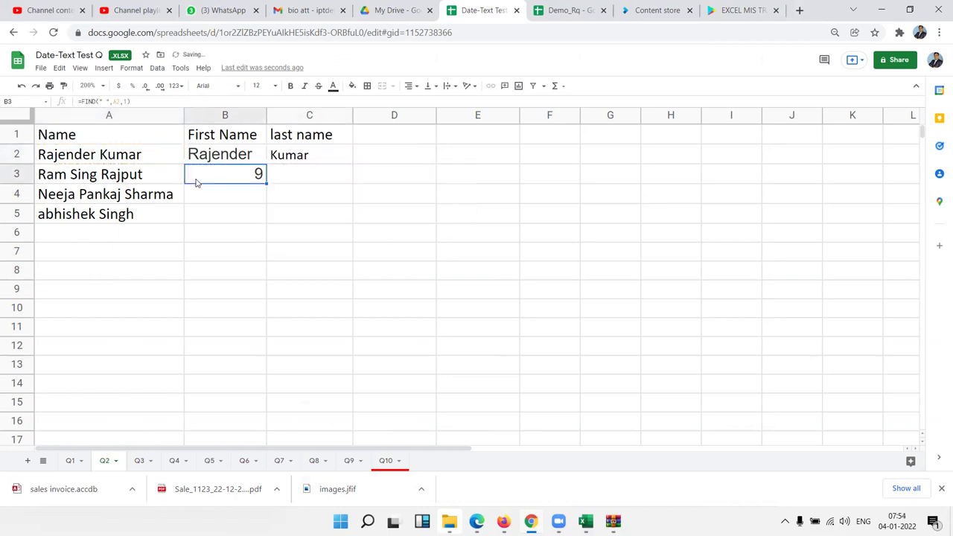
pyautogui.doubleClick(197, 183)
pyautogui.moveTo(192, 175); pyautogui.dragTo(304, 179)
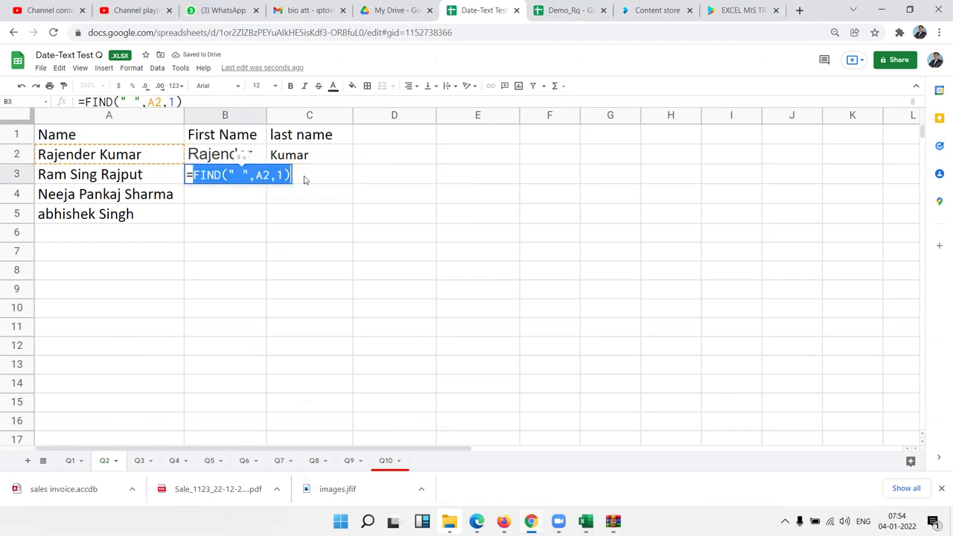
pyautogui.click(307, 156)
pyautogui.doubleClick(309, 157)
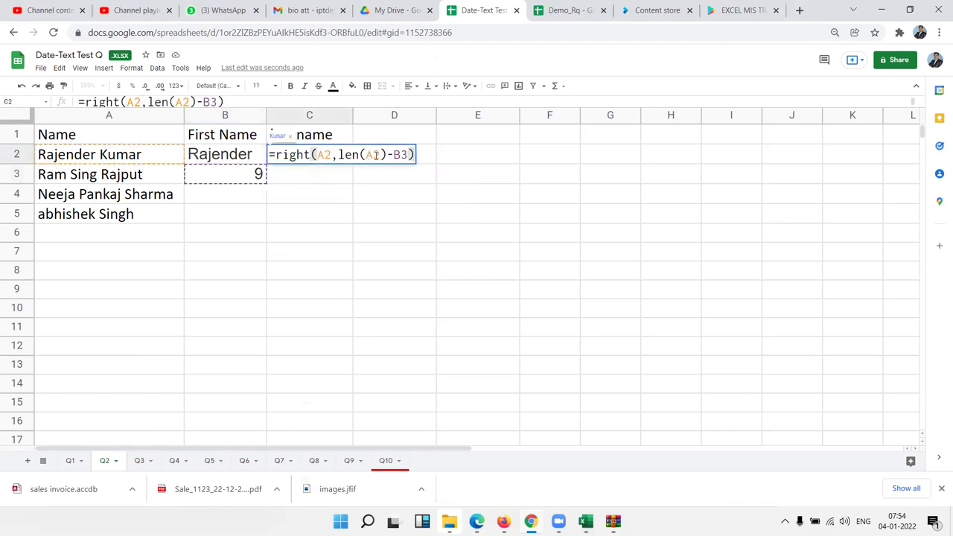
pyautogui.doubleClick(397, 154)
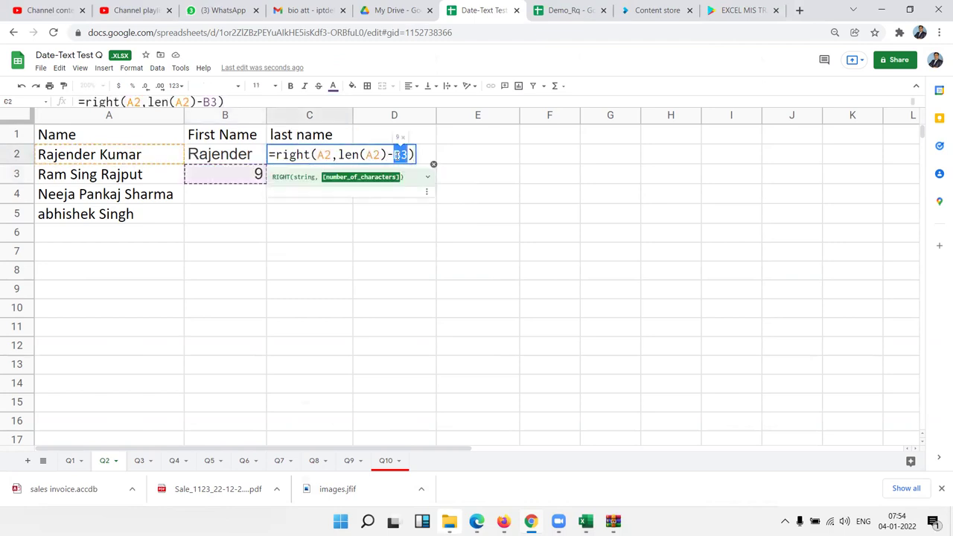
pyautogui.hotkey('ctrl', 'v')
pyautogui.press('Return')
# Fill the first-name formula in B2 and the last-name formula in C2 down to row 5.
pyautogui.click(260, 155)
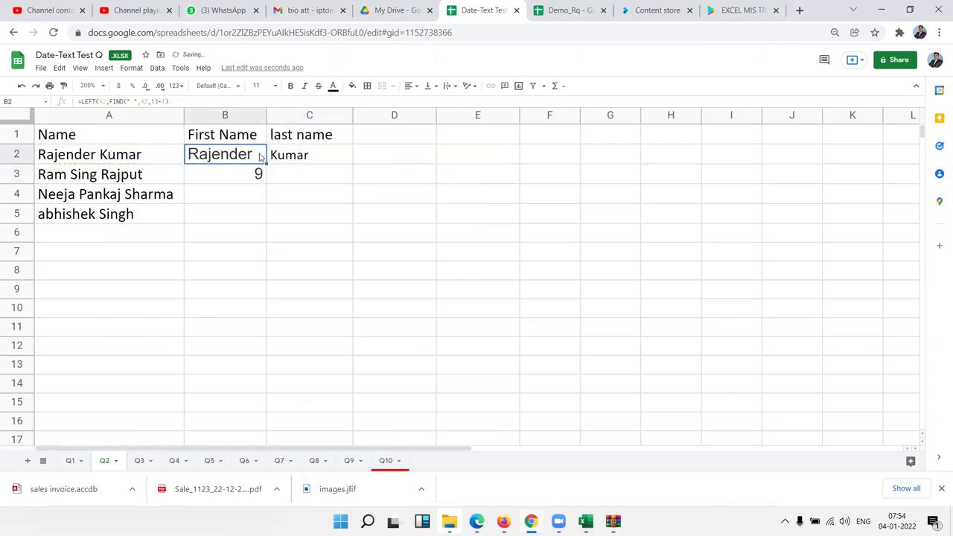
pyautogui.moveTo(266, 163); pyautogui.dragTo(265, 215)
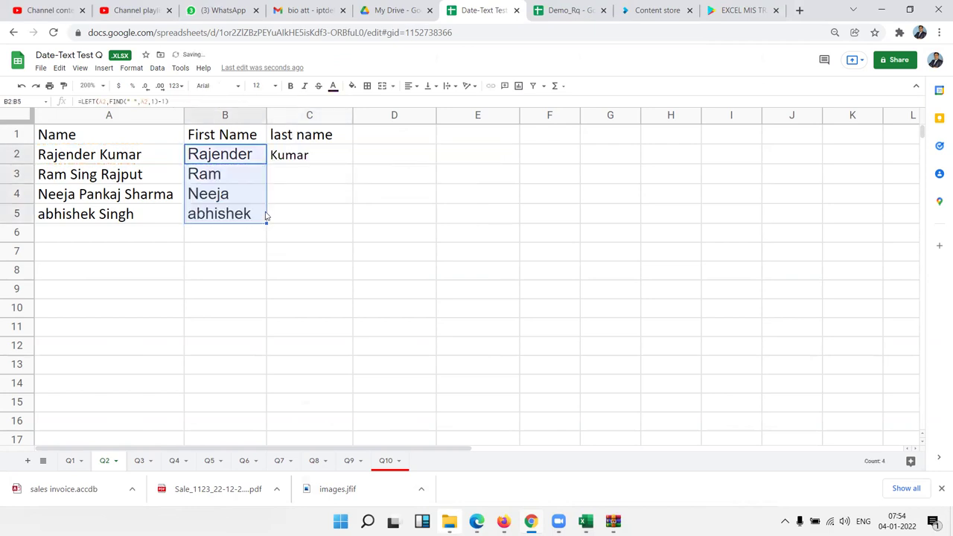
pyautogui.click(294, 159)
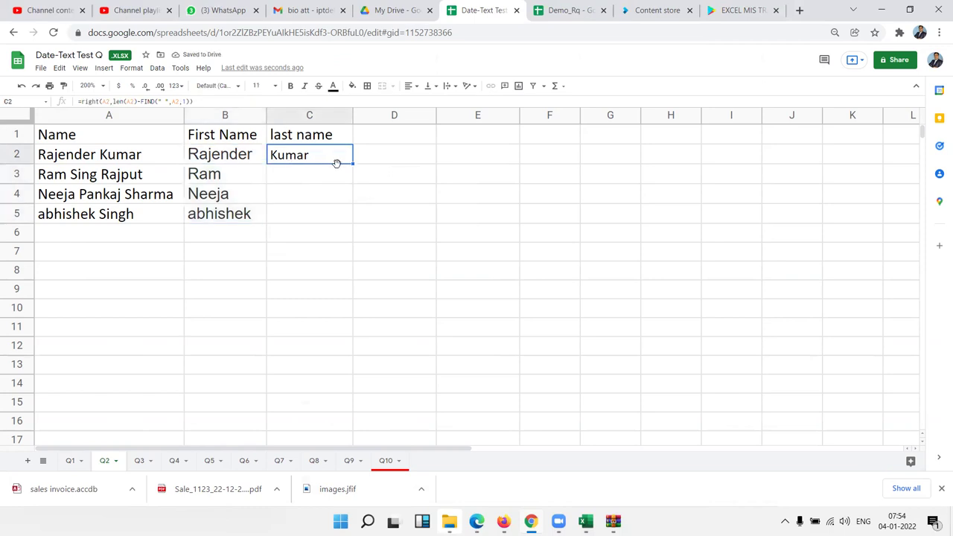
pyautogui.doubleClick(354, 162)
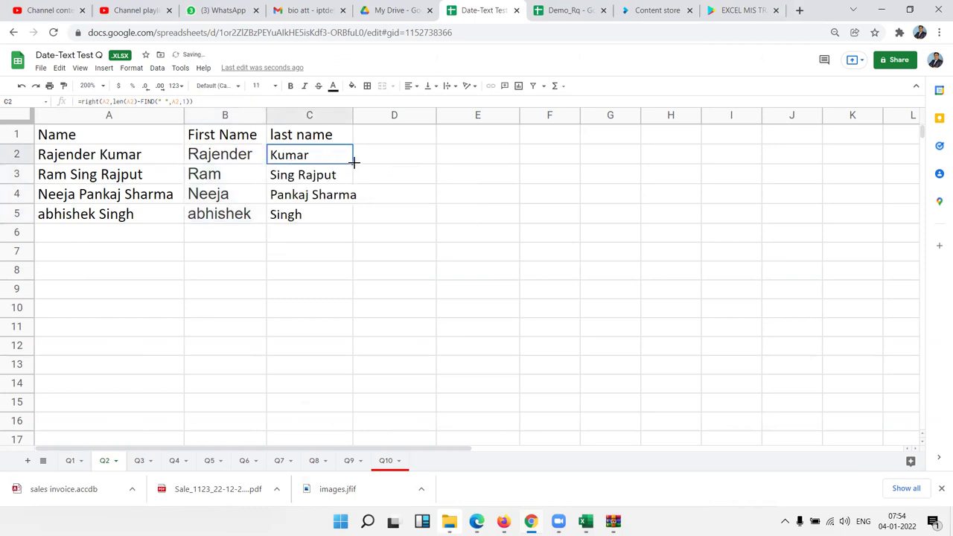
# Check the full names in column A against the last-name formulas in C2:C5.
pyautogui.click(148, 175)
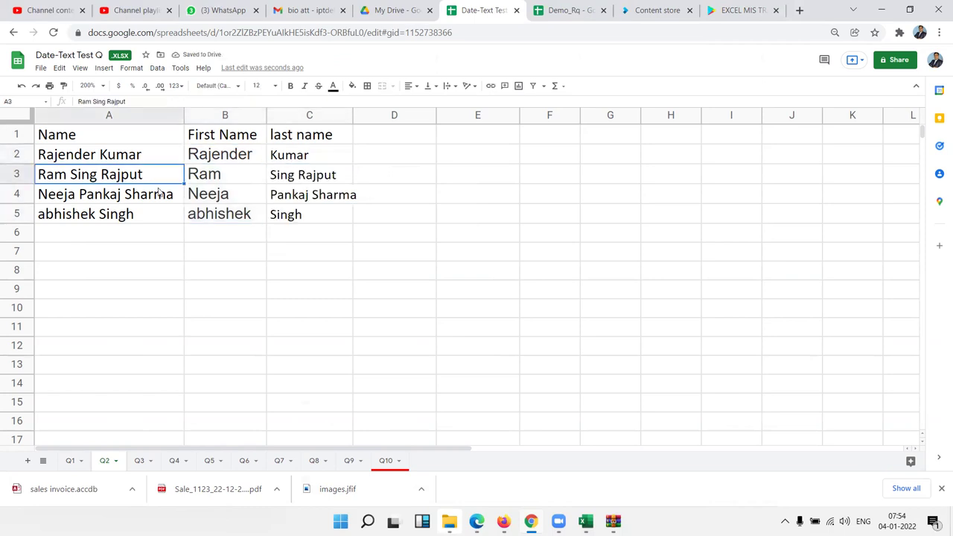
pyautogui.click(160, 194)
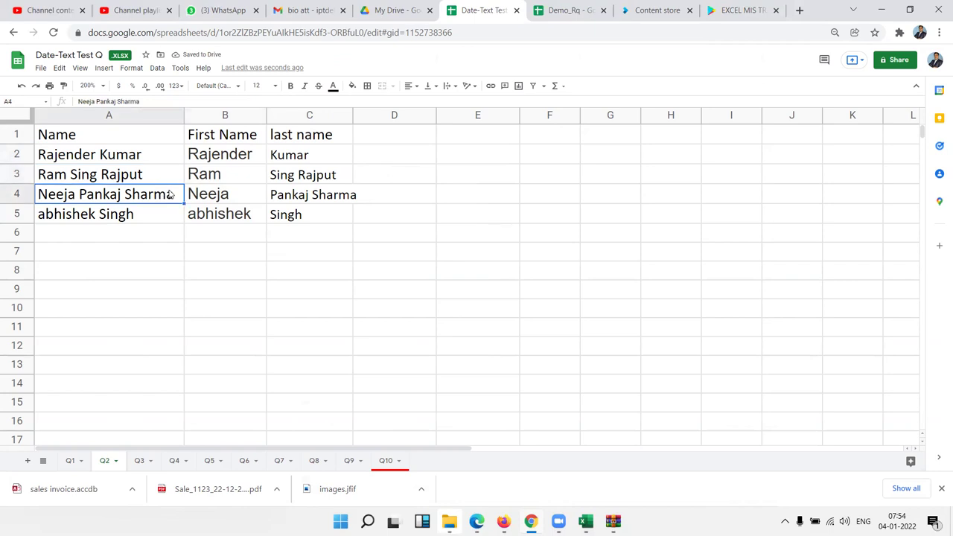
pyautogui.click(138, 181)
pyautogui.click(138, 195)
pyautogui.click(351, 182)
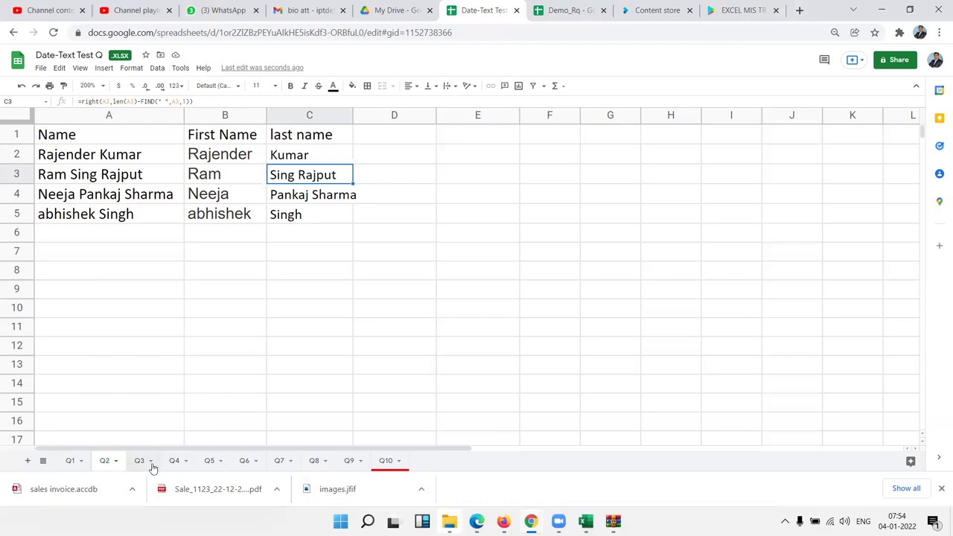
pyautogui.click(324, 161)
pyautogui.click(319, 176)
pyautogui.click(312, 211)
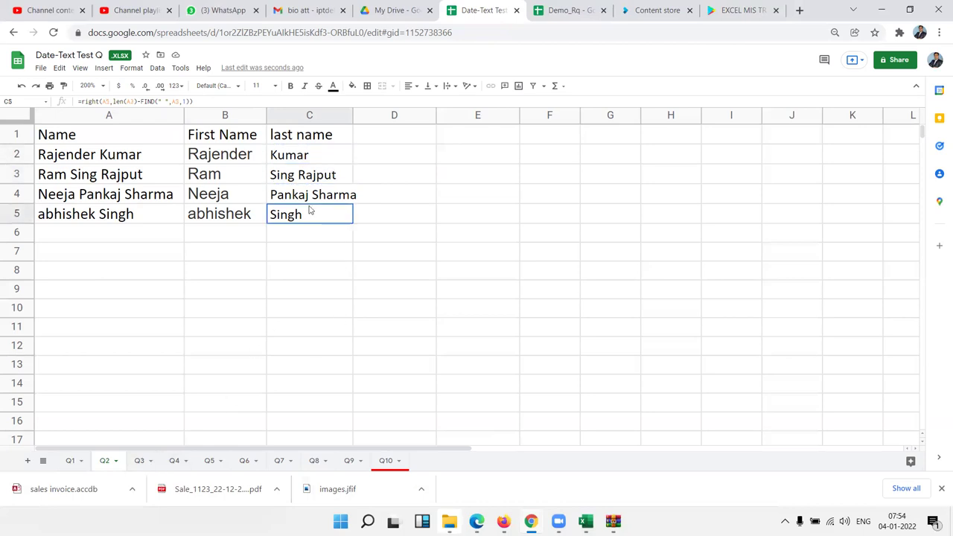
pyautogui.click(300, 177)
pyautogui.click(348, 159)
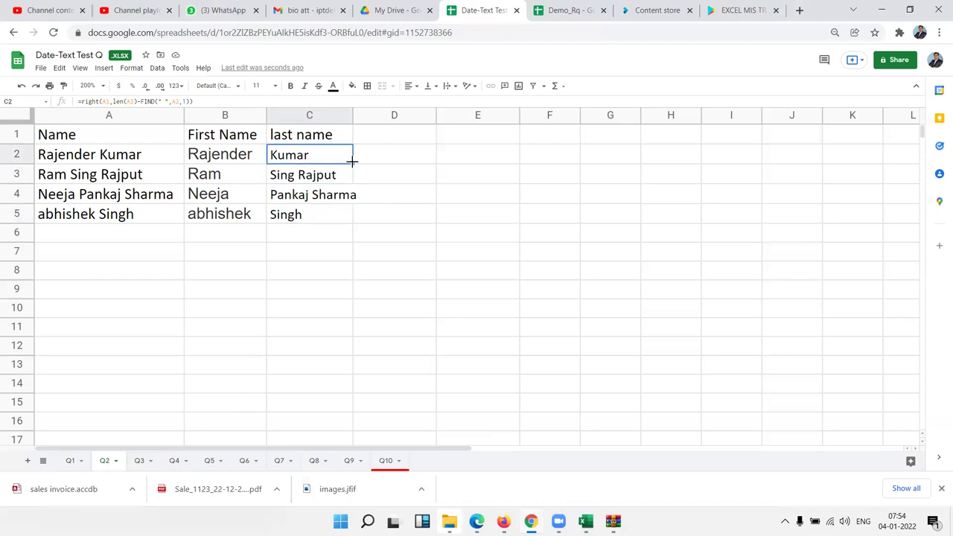
pyautogui.click(366, 162)
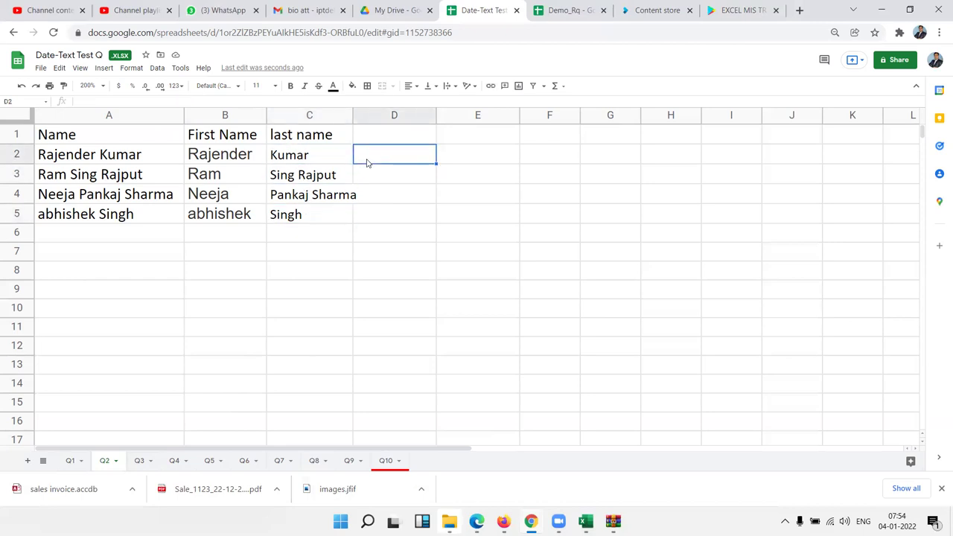
# Start a FIND formula in D2 that searches A2 for a space from position 1.
pyautogui.press('Left')
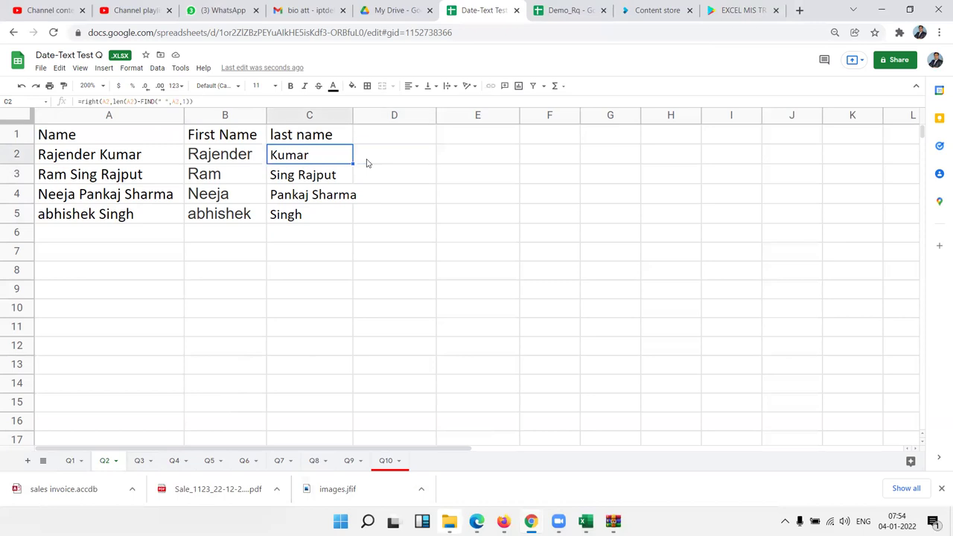
pyautogui.click(367, 163)
pyautogui.write('=find')
pyautogui.press('Tab')
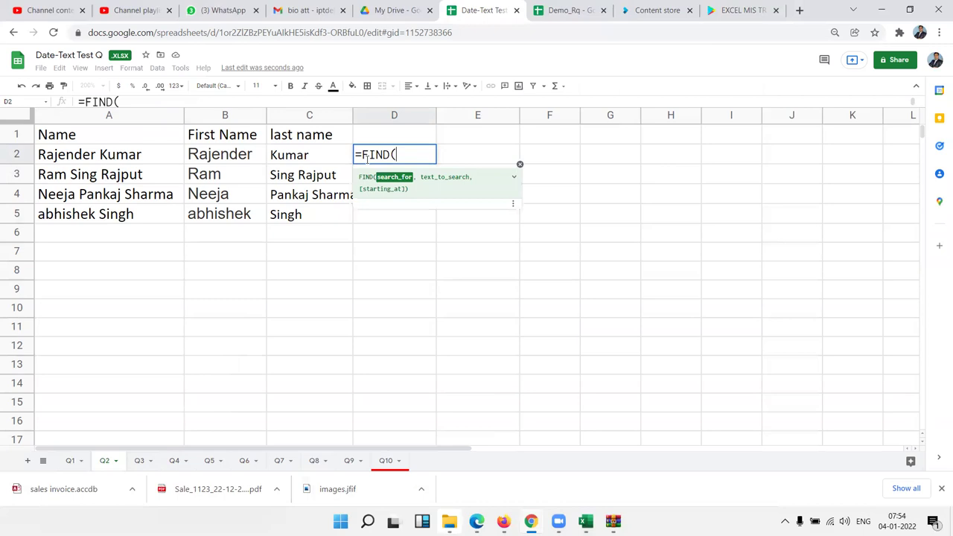
pyautogui.write('" ",')
pyautogui.click(168, 160)
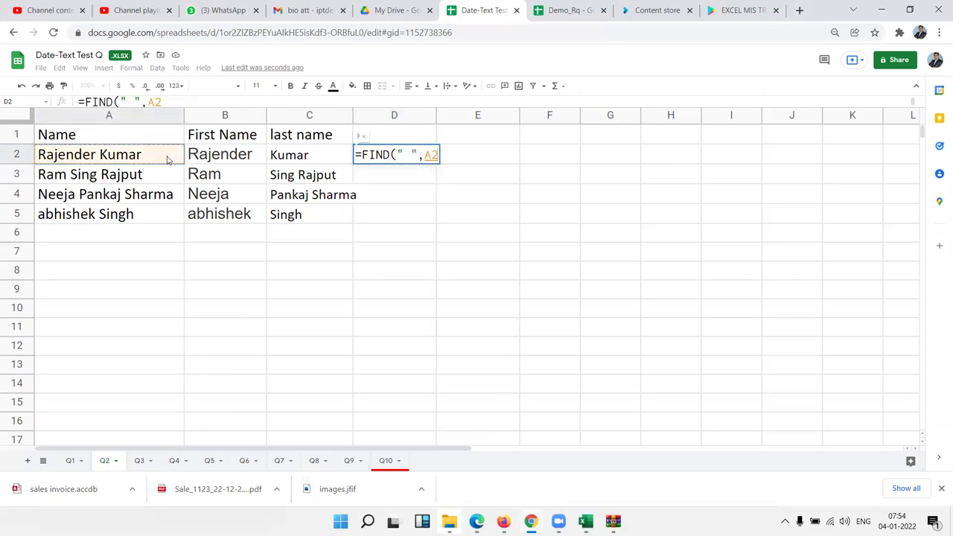
pyautogui.write(',1')
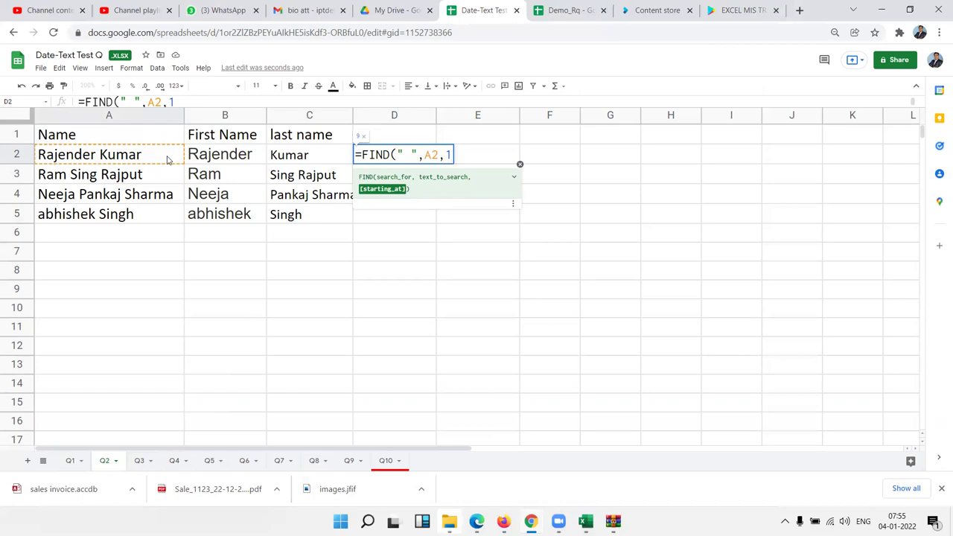
# Nest FIND as the start so D2 is =FIND(" ",A2,FIND(" ",A2,1)+1), filled to D5.
pyautogui.press('BackSpace')
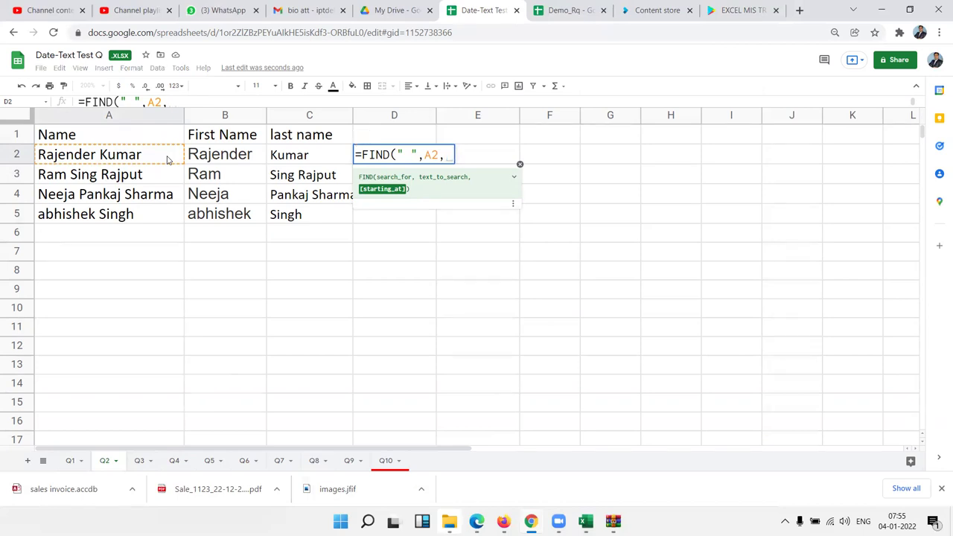
pyautogui.write('find')
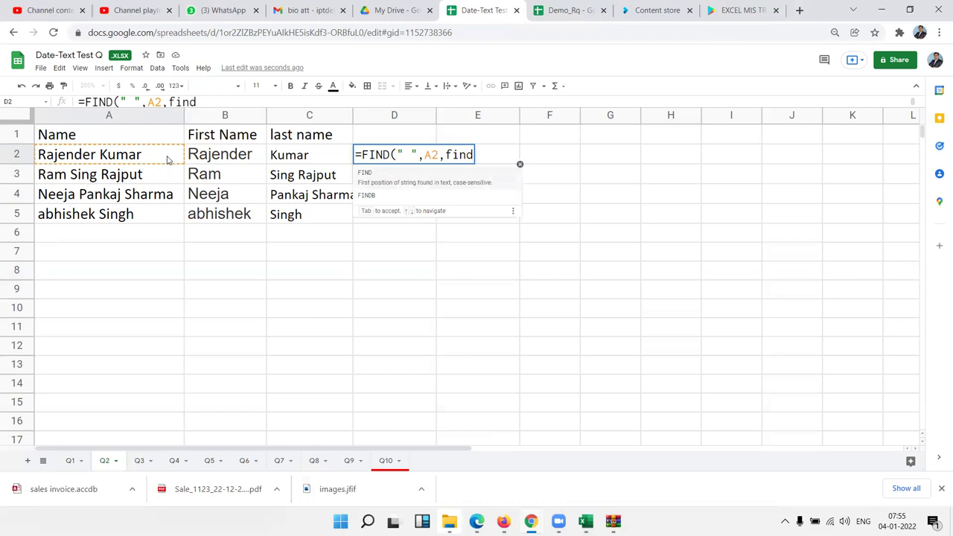
pyautogui.write('(" ",')
pyautogui.click(166, 162)
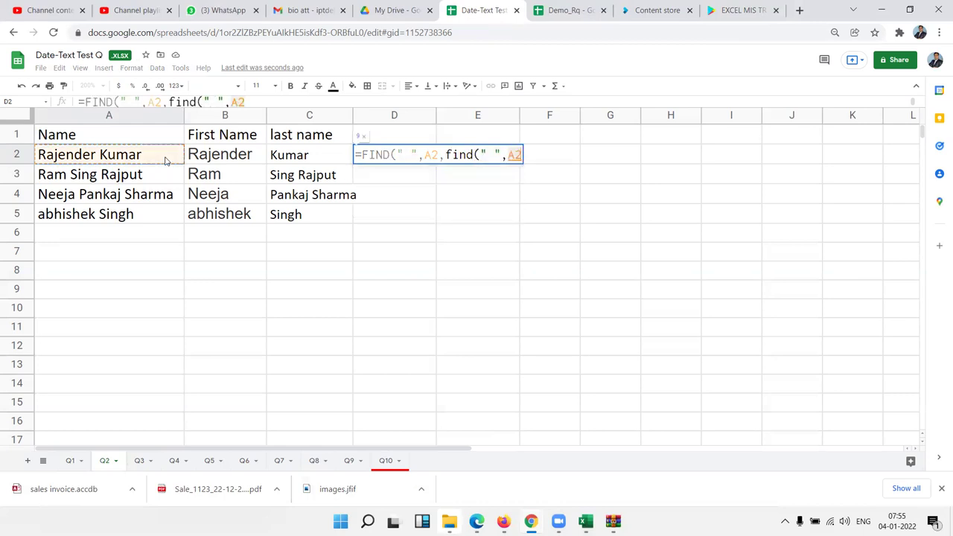
pyautogui.write(',1)+1')
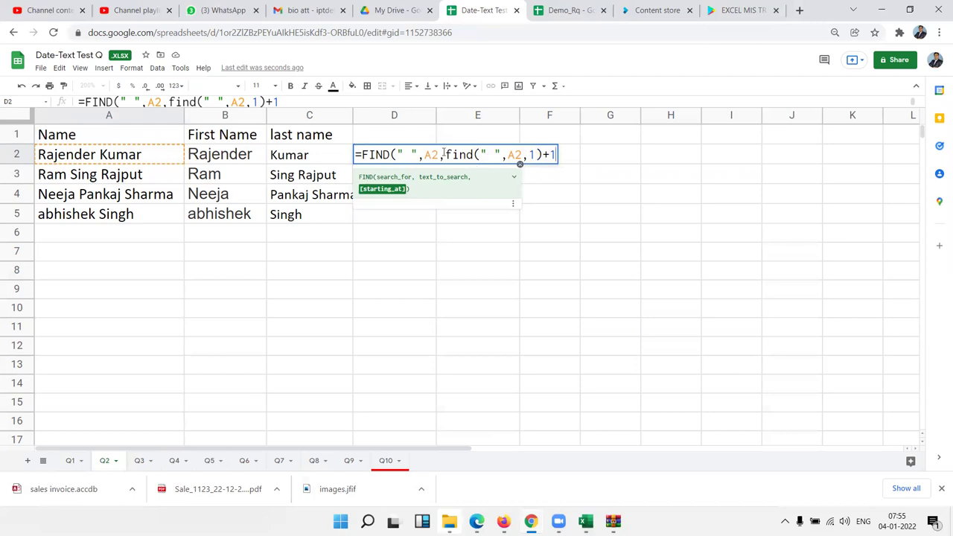
pyautogui.moveTo(445, 155); pyautogui.dragTo(557, 155)
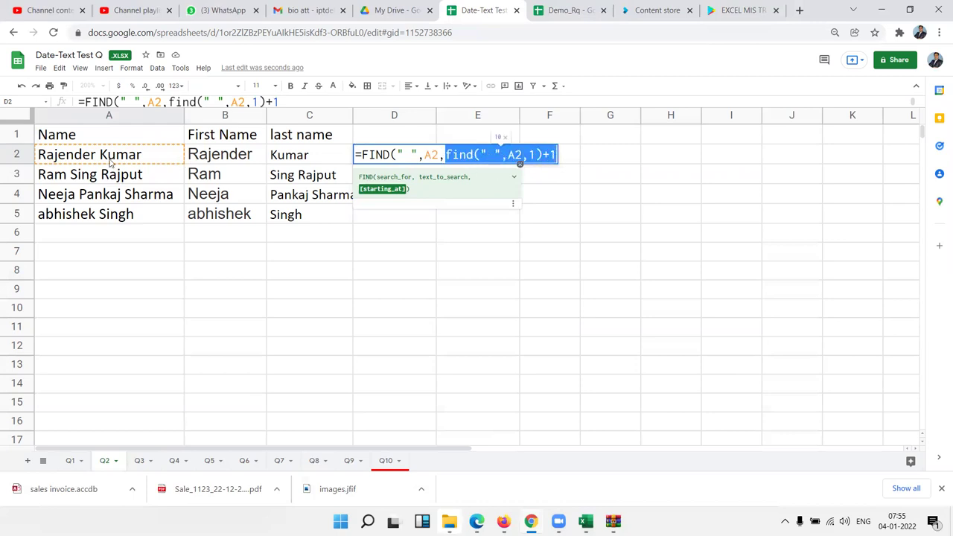
pyautogui.press('Return')
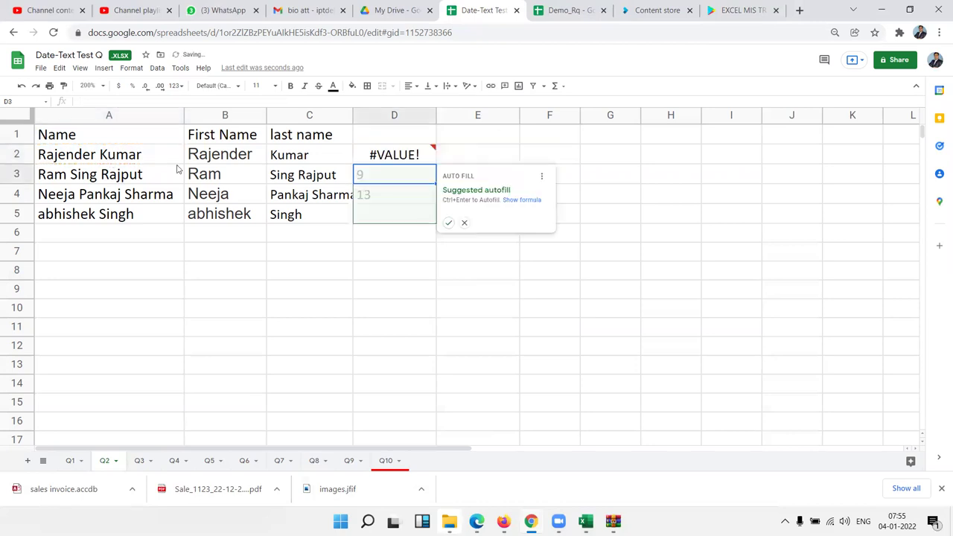
pyautogui.click(421, 154)
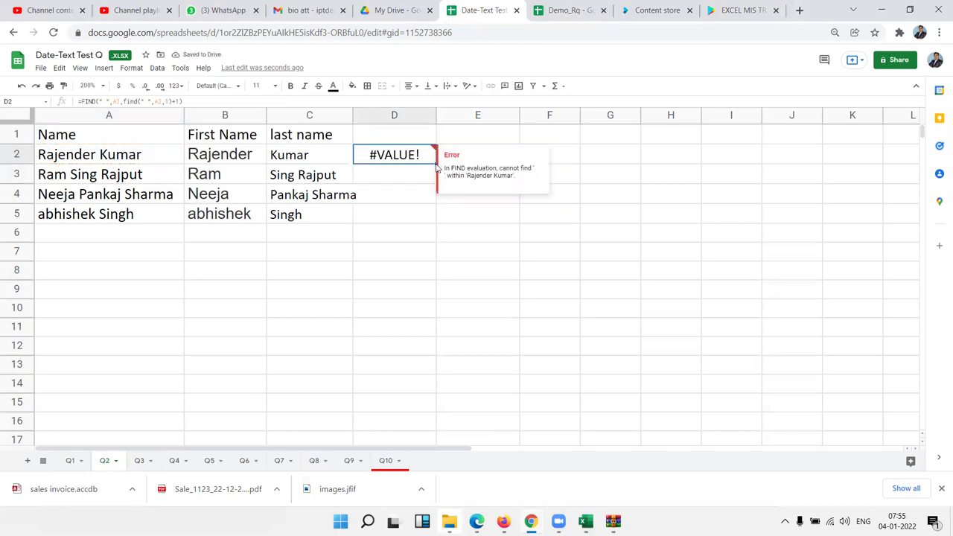
pyautogui.moveTo(437, 164); pyautogui.dragTo(437, 214)
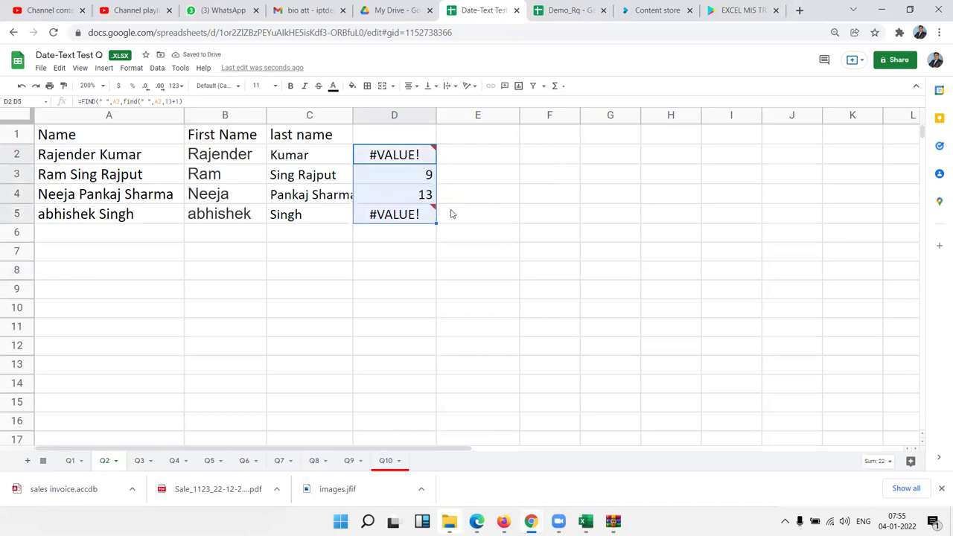
# Enter =RIGHT(A2,LEN(A2)-D2) in E2 and fill it down to E5.
pyautogui.click(466, 154)
pyautogui.write('=ri')
pyautogui.press('Tab')
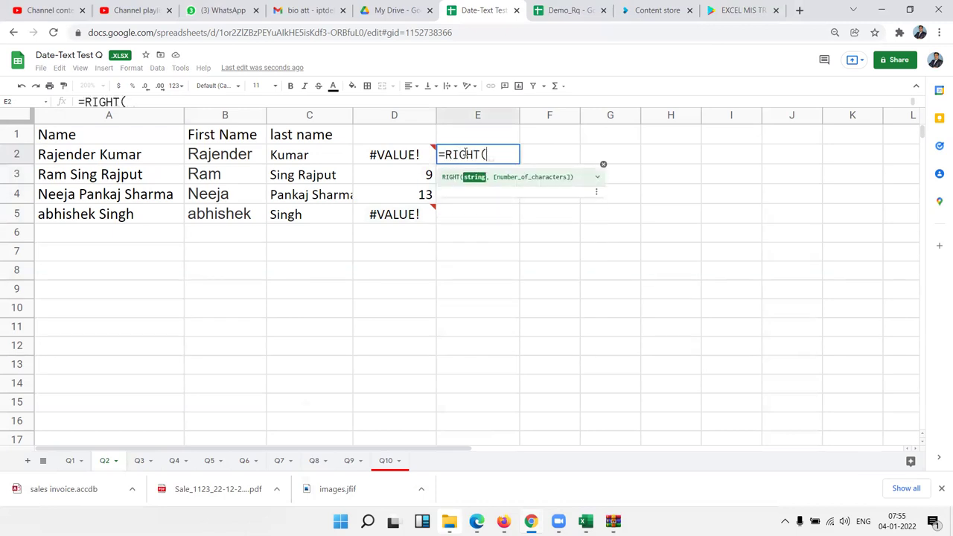
pyautogui.click(137, 159)
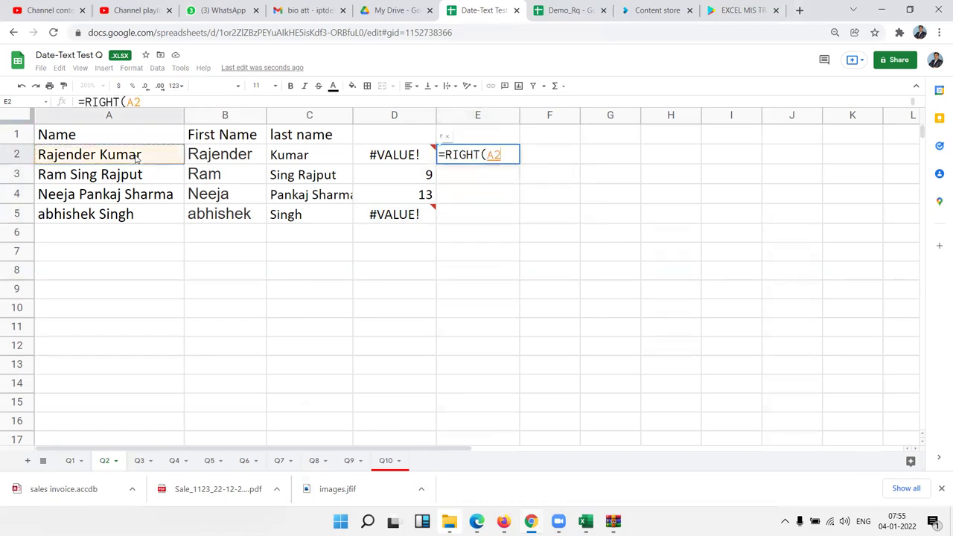
pyautogui.write(',')
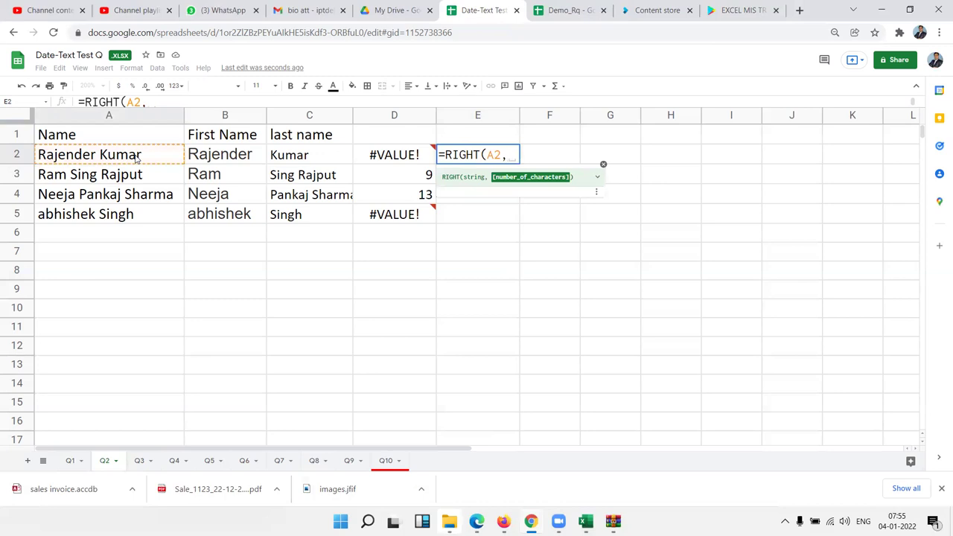
pyautogui.write('len(')
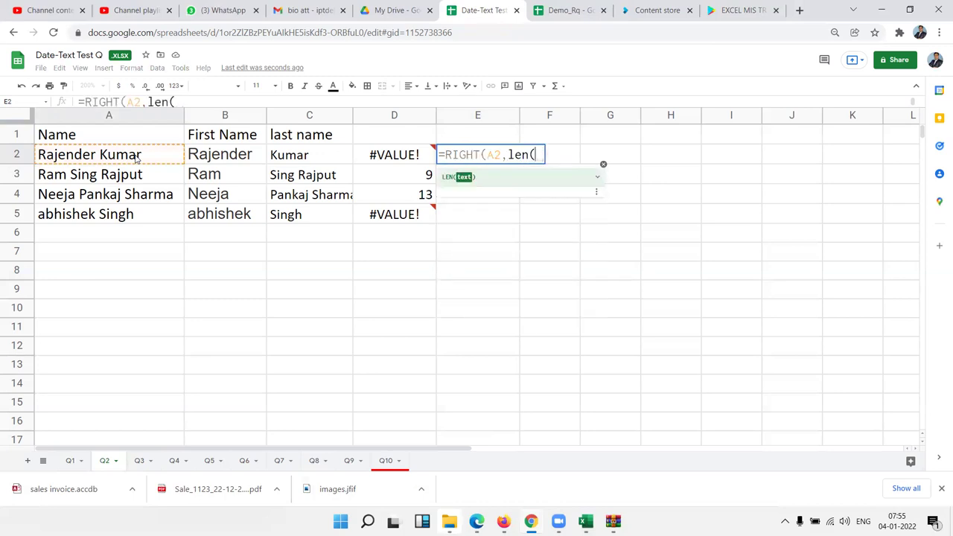
pyautogui.click(137, 158)
pyautogui.write(')')
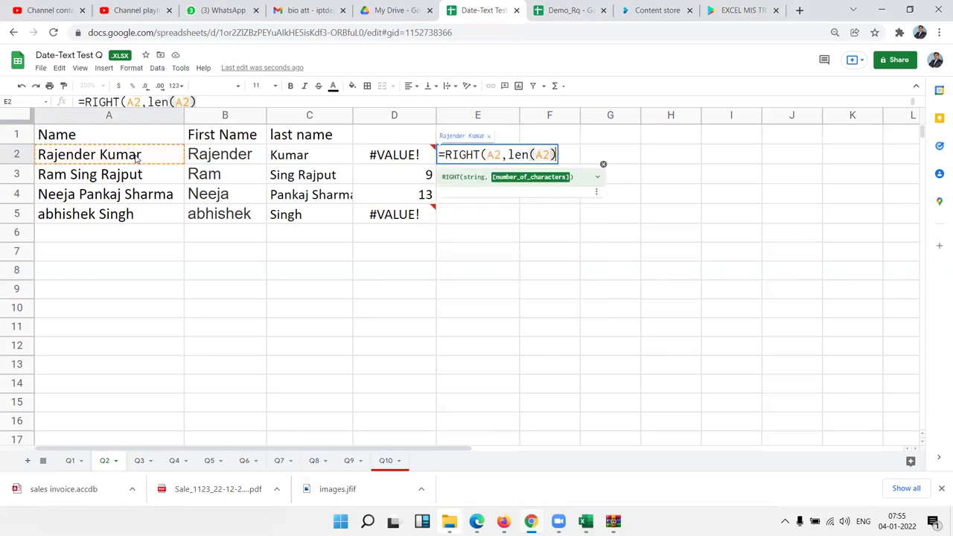
pyautogui.write('-')
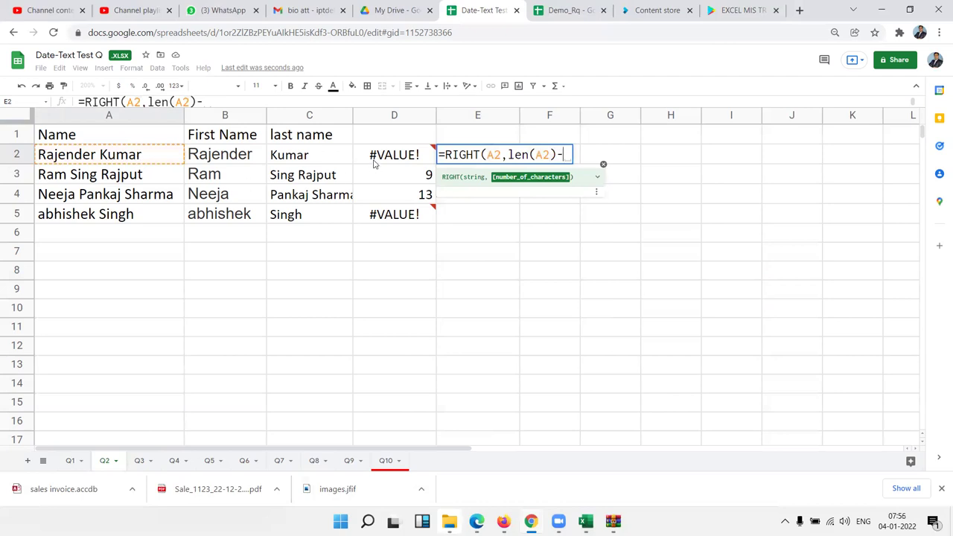
pyautogui.click(376, 161)
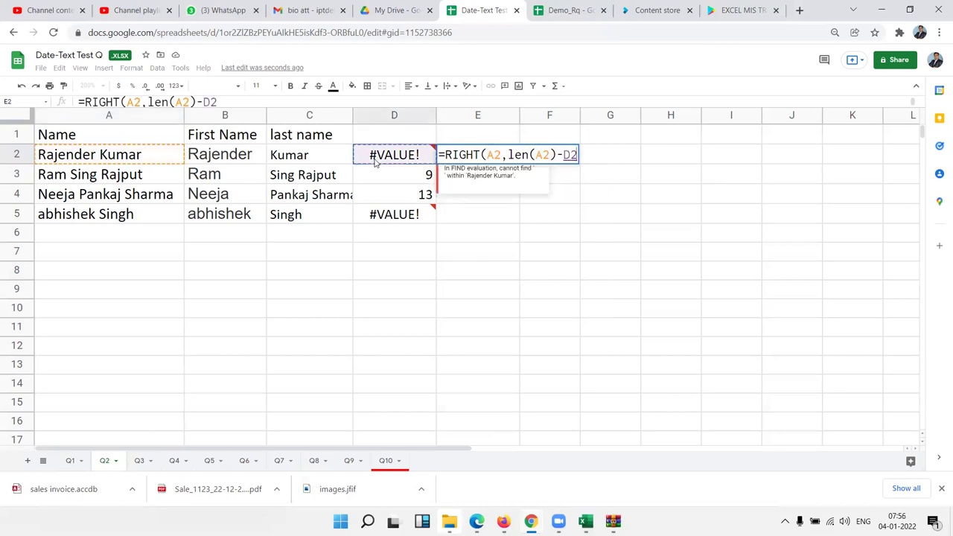
pyautogui.press('Return')
pyautogui.click(489, 161)
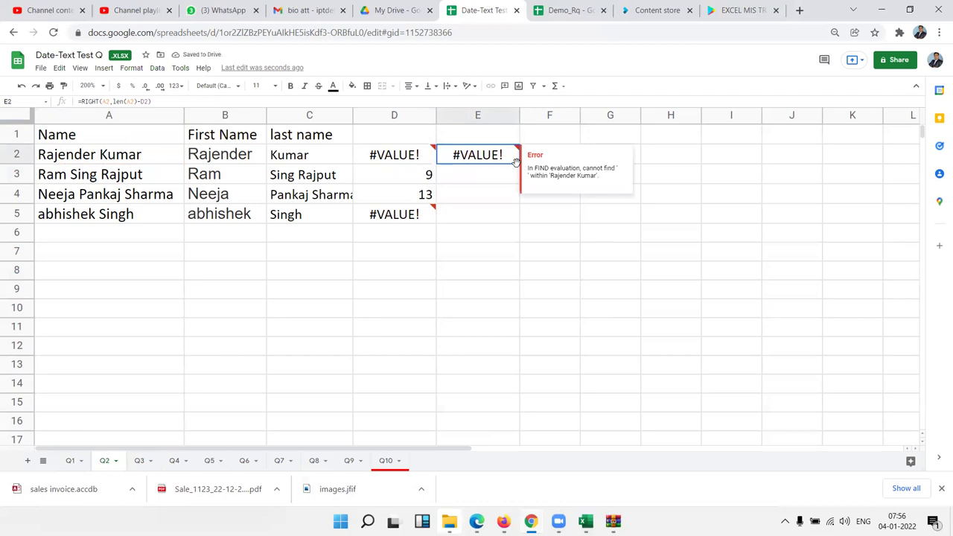
pyautogui.doubleClick(519, 164)
pyautogui.click(461, 177)
pyautogui.click(460, 200)
# Swap E2's D2 reference for D2's nested FIND formula, refill to E5, and select D2:D5.
pyautogui.click(387, 158)
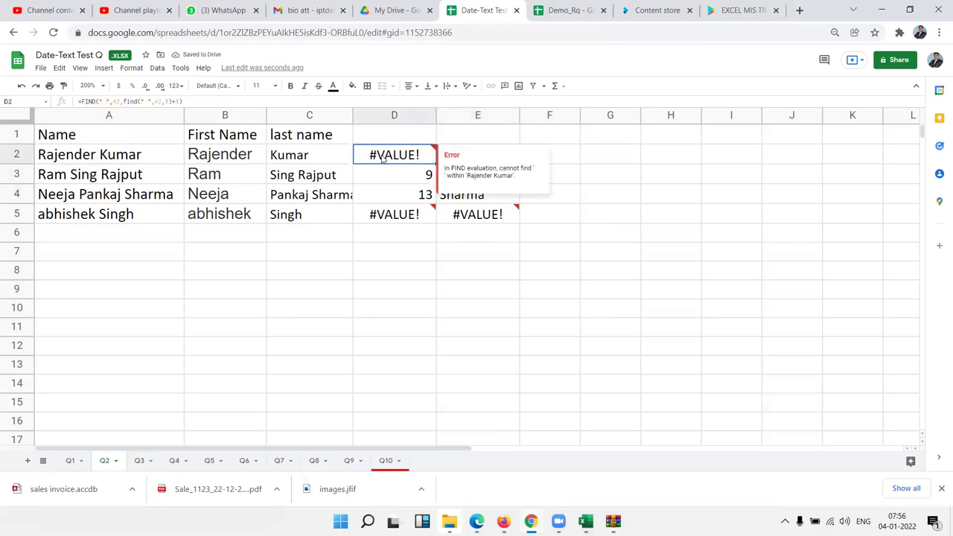
pyautogui.doubleClick(387, 156)
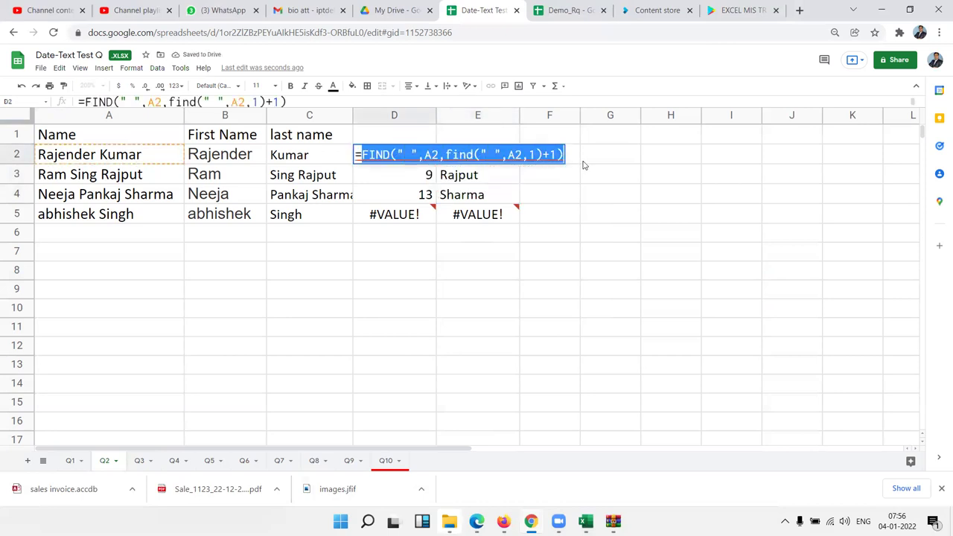
pyautogui.press('Escape')
pyautogui.doubleClick(511, 155)
pyautogui.doubleClick(570, 155)
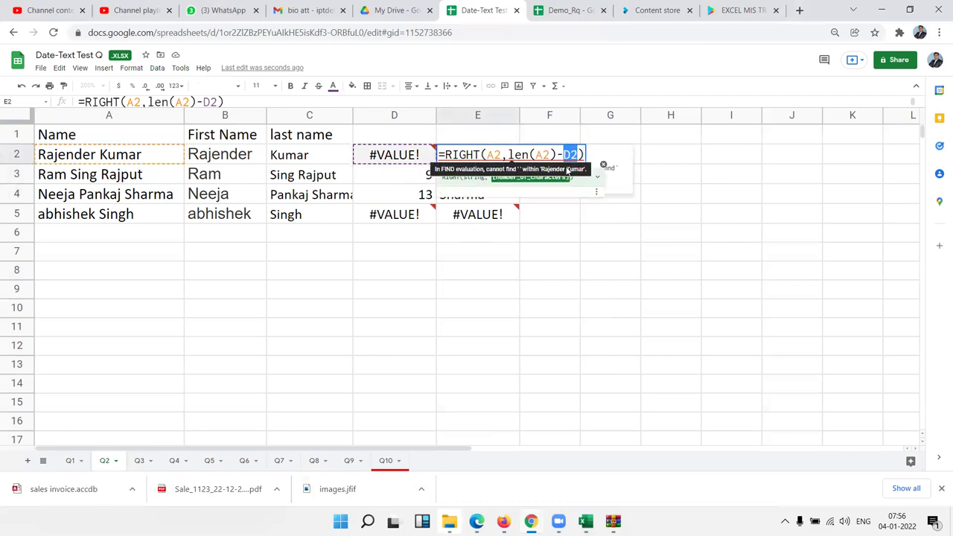
pyautogui.write('FIND(" ",A2,find(" ",A2,1)+1)')
pyautogui.press('Return')
pyautogui.click(514, 158)
pyautogui.moveTo(518, 163); pyautogui.dragTo(517, 215)
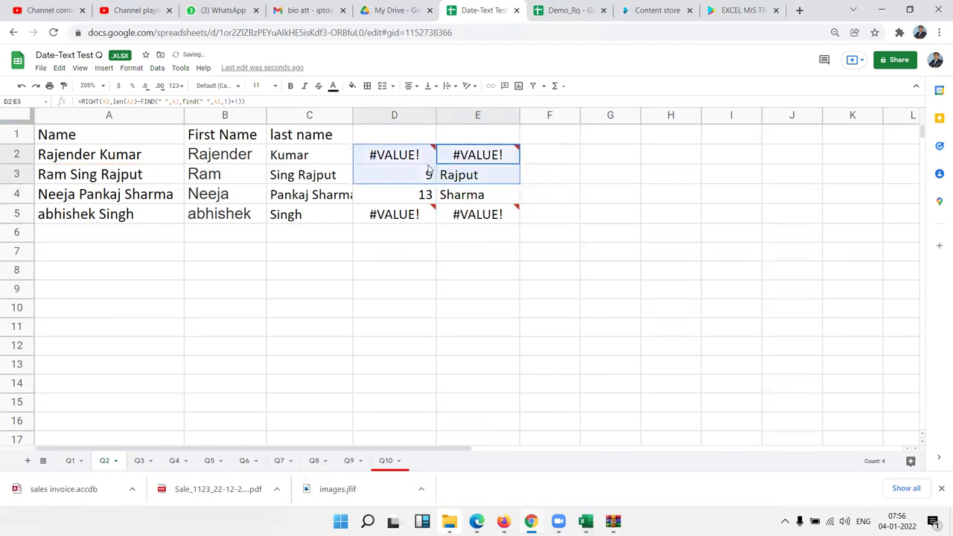
pyautogui.moveTo(395, 158)
pyautogui.mouseDown()
pyautogui.moveTo(415, 233)
pyautogui.moveTo(410, 219)
pyautogui.mouseUp()
# Clear the D helper values and enter =IFERROR(C2,E2) in D2, filling it down.
pyautogui.press('Delete')
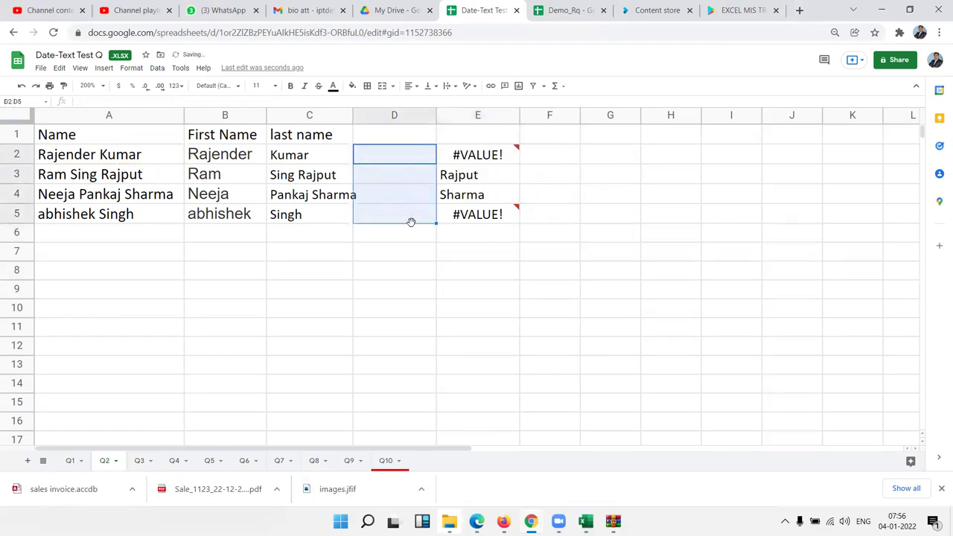
pyautogui.click(467, 157)
pyautogui.click(395, 158)
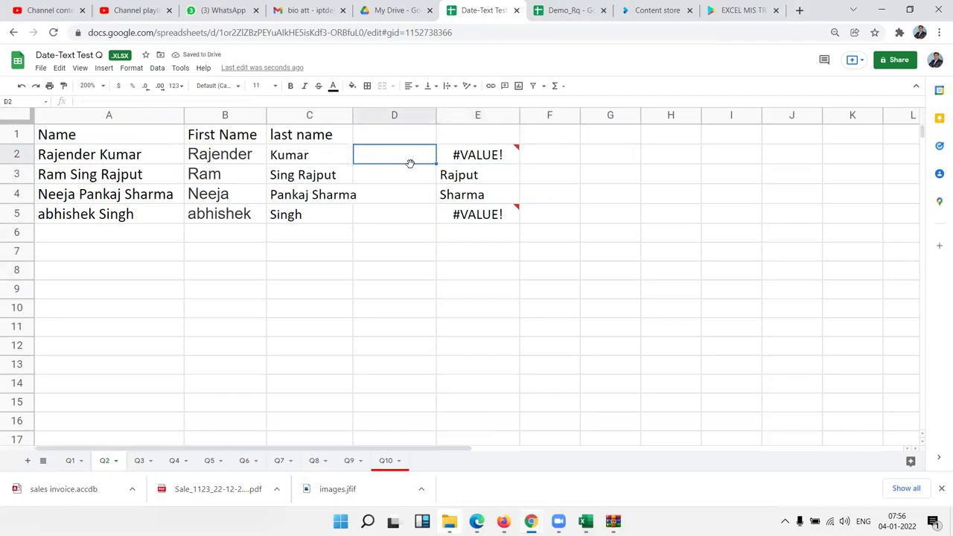
pyautogui.write('=if')
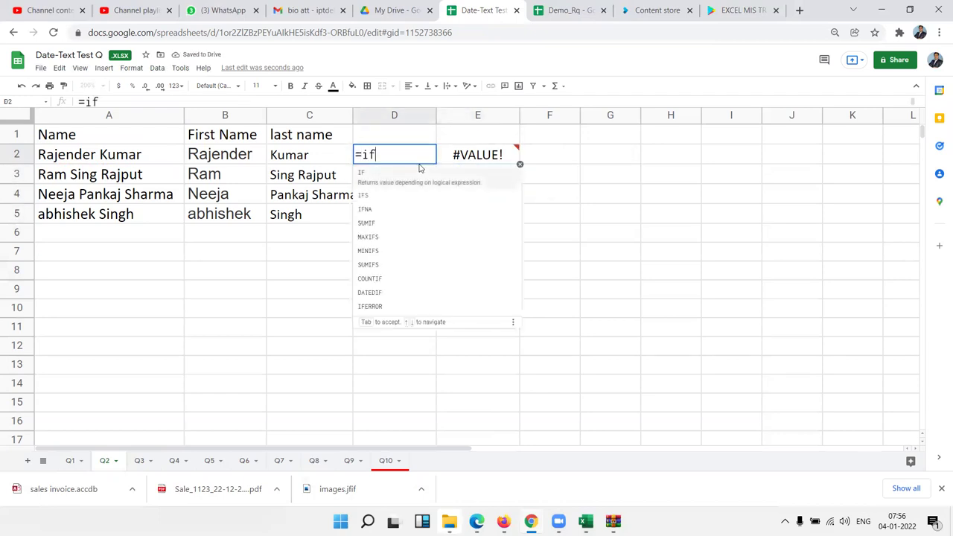
pyautogui.write('e')
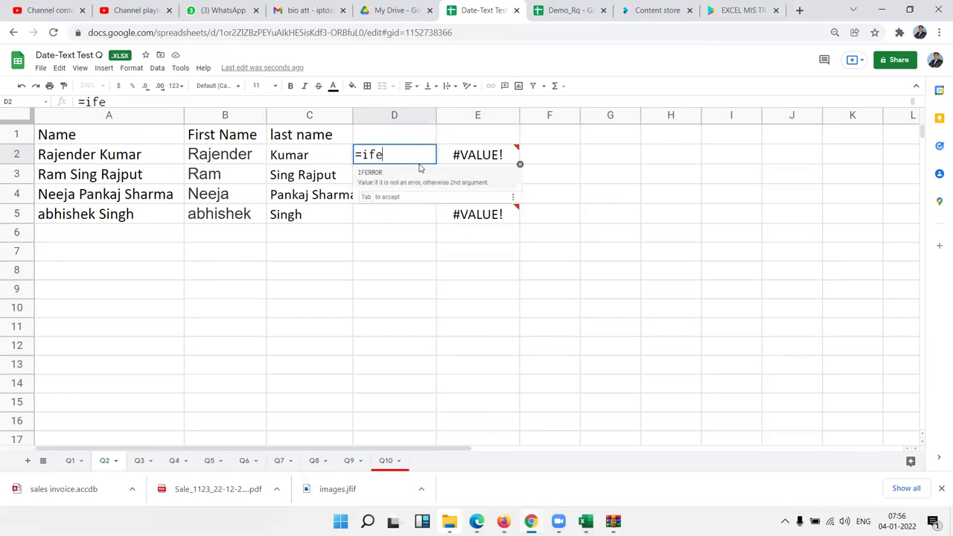
pyautogui.press('Tab')
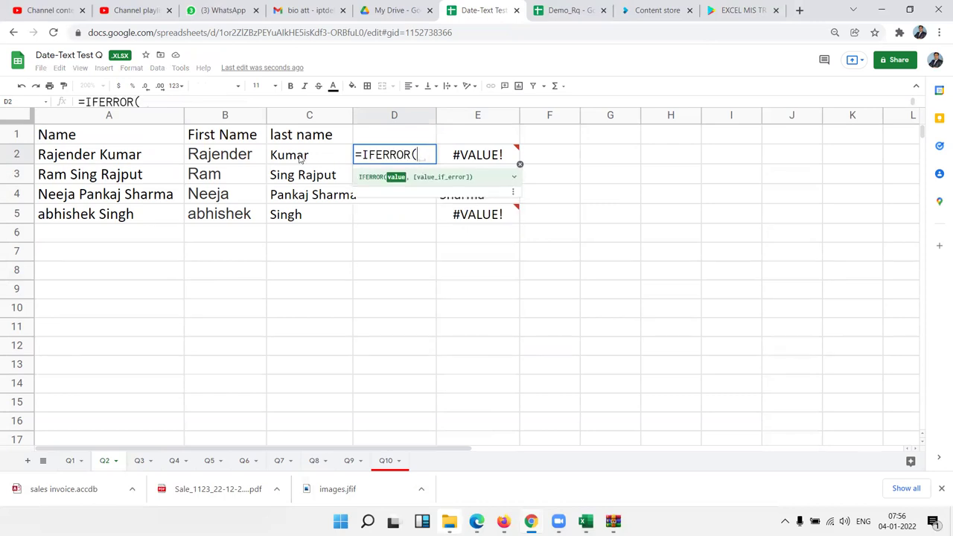
pyautogui.click(283, 156)
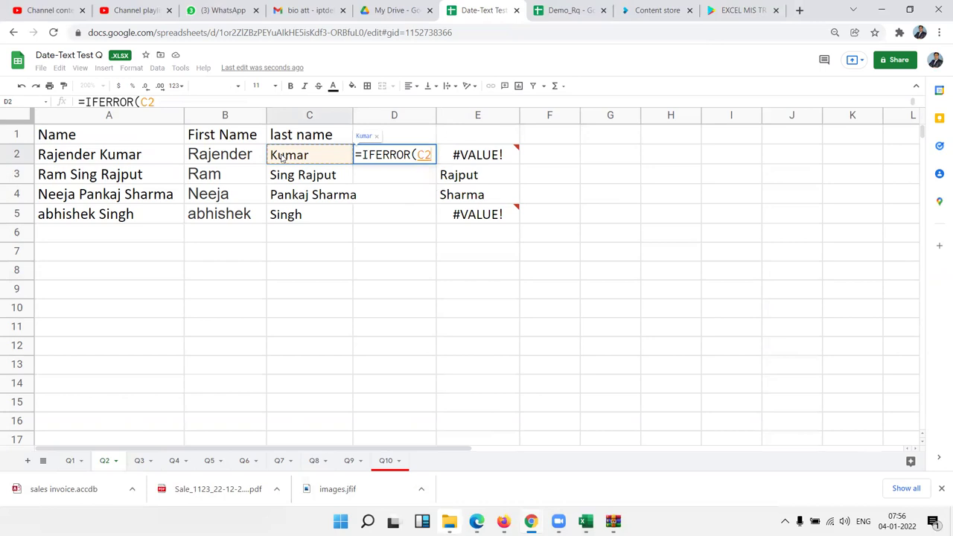
pyautogui.write(',')
pyautogui.click(494, 155)
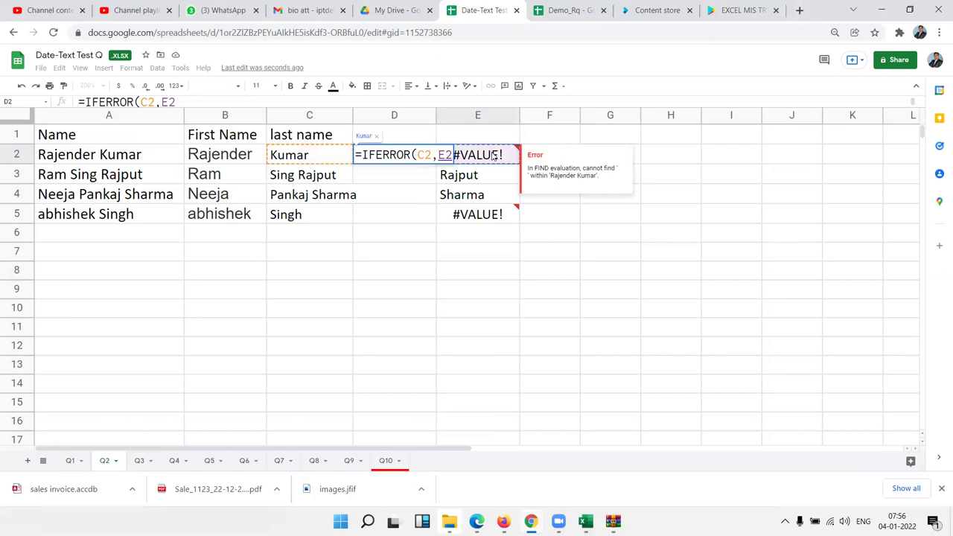
pyautogui.press('Return')
pyautogui.click(380, 161)
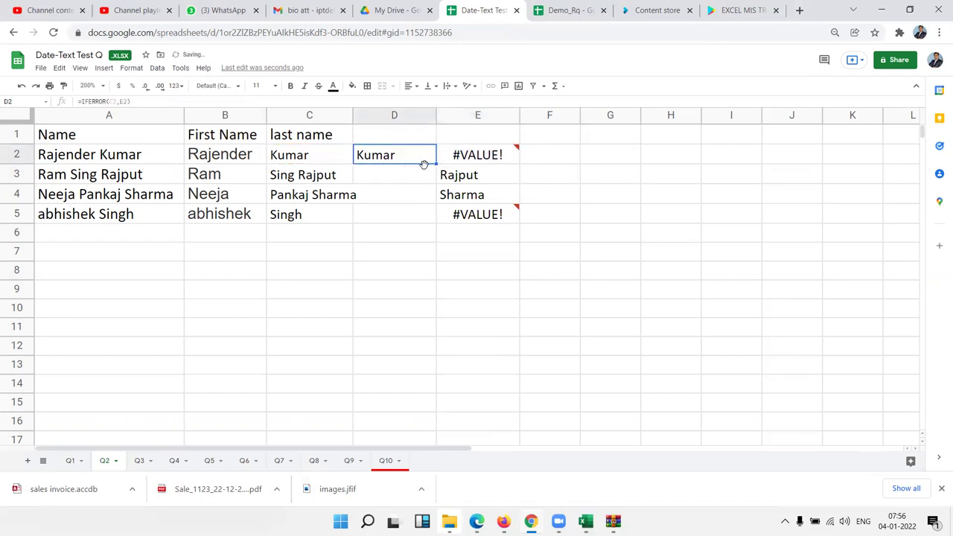
pyautogui.doubleClick(435, 165)
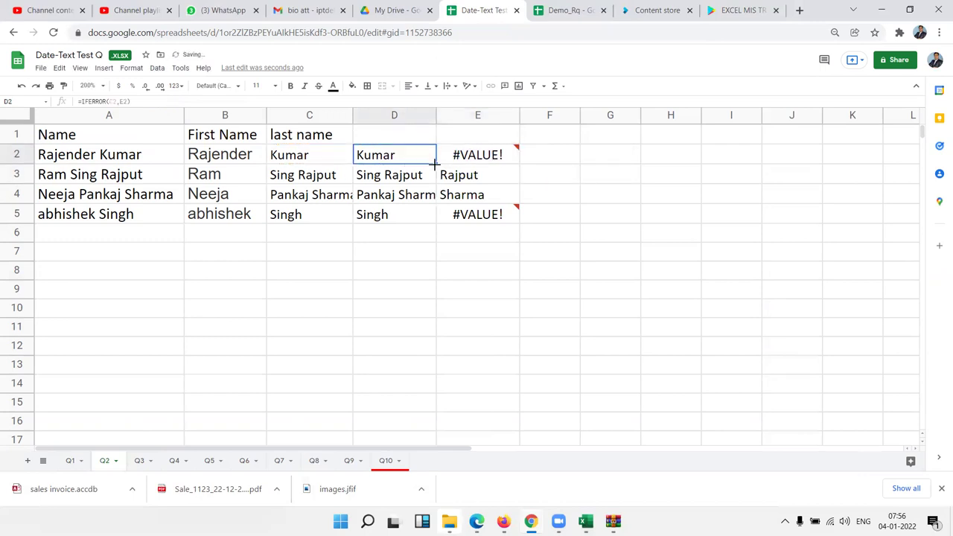
# Replace the C2 argument in D2's IFERROR with C2's RIGHT formula.
pyautogui.click(320, 159)
pyautogui.doubleClick(280, 155)
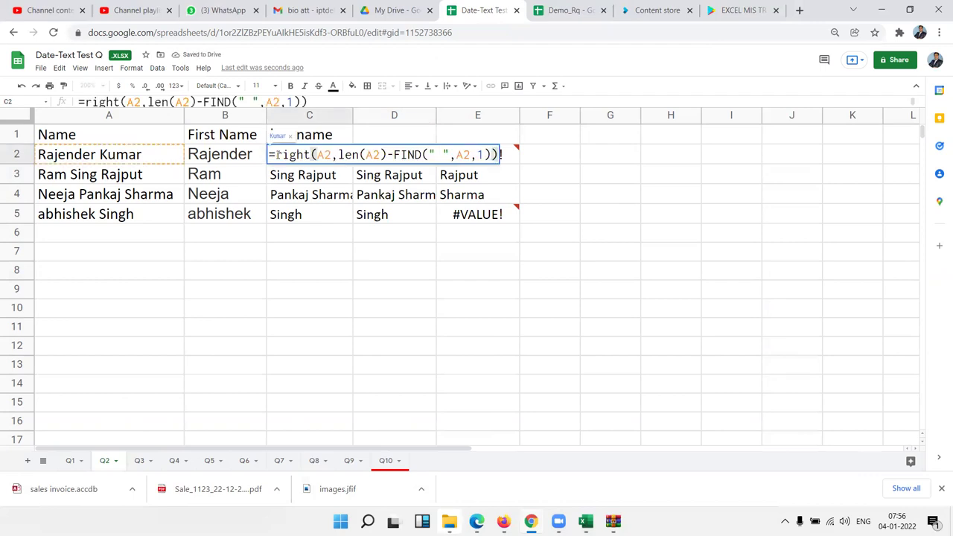
pyautogui.moveTo(277, 155); pyautogui.dragTo(511, 159)
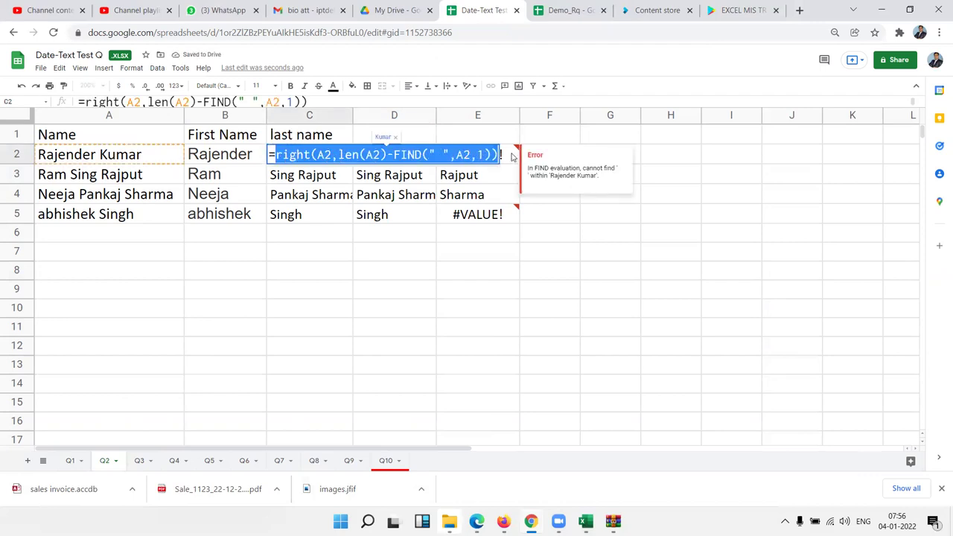
pyautogui.press('Escape')
pyautogui.click(399, 158)
pyautogui.doubleClick(394, 157)
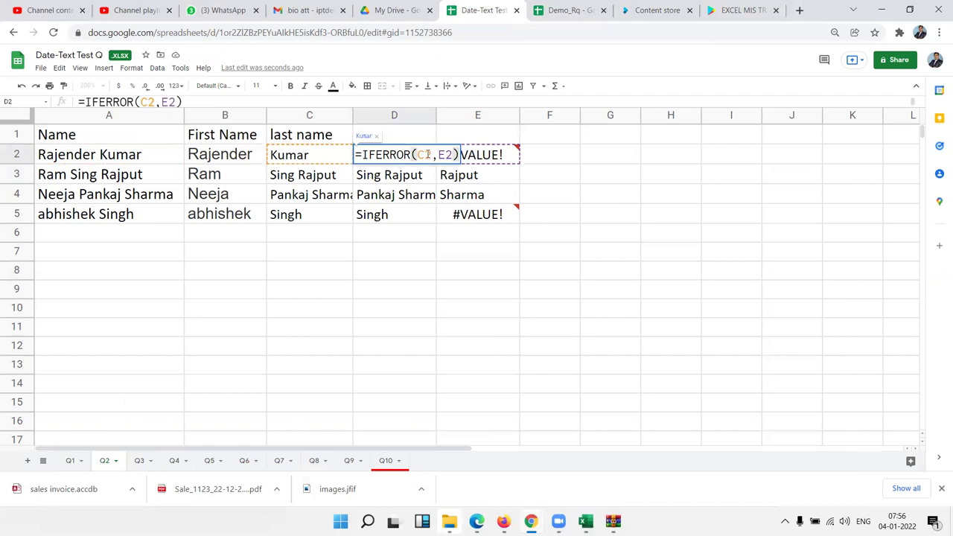
pyautogui.doubleClick(422, 155)
pyautogui.hotkey('ctrl', 'v')
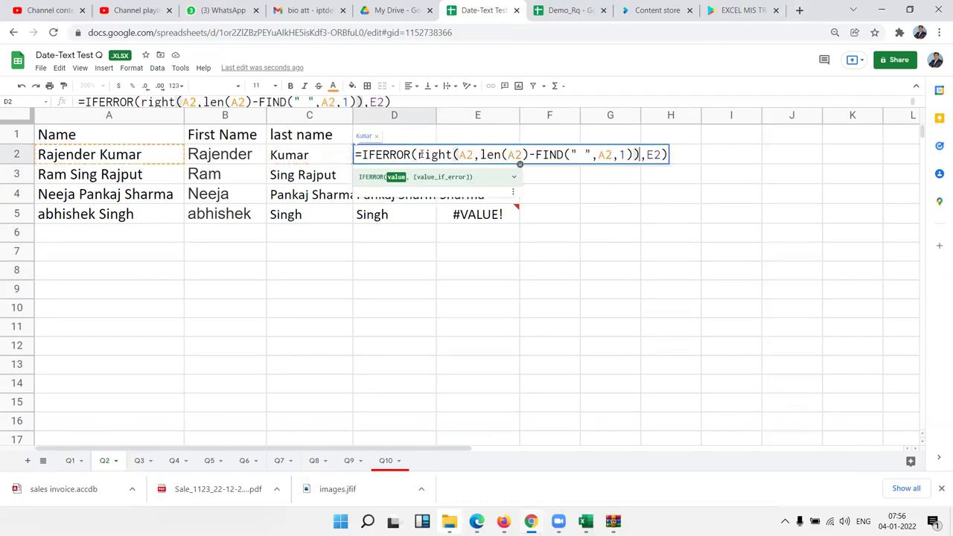
pyautogui.press('Return')
# Replace the E2 argument in D2's IFERROR with E2's RIGHT expression, returning Kumar.
pyautogui.doubleClick(453, 155)
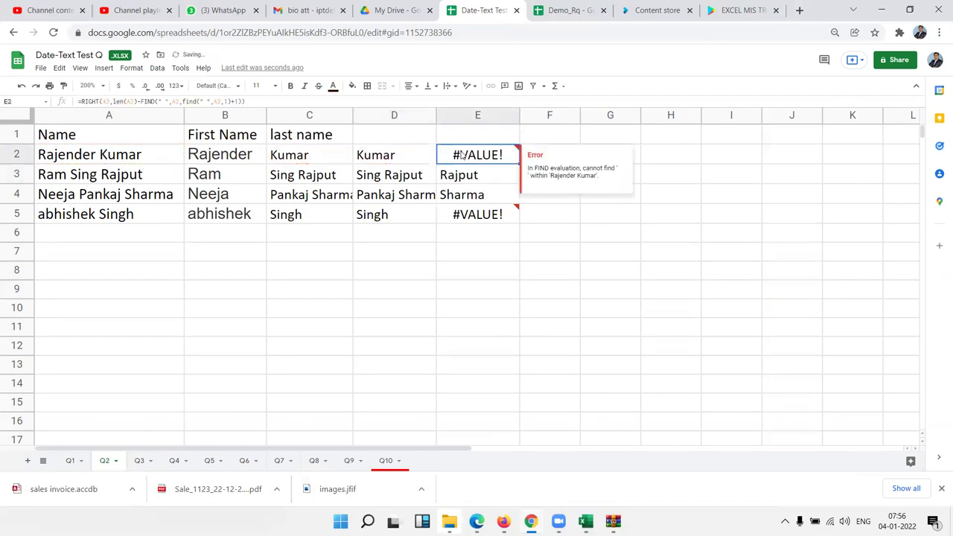
pyautogui.moveTo(446, 155); pyautogui.dragTo(790, 156)
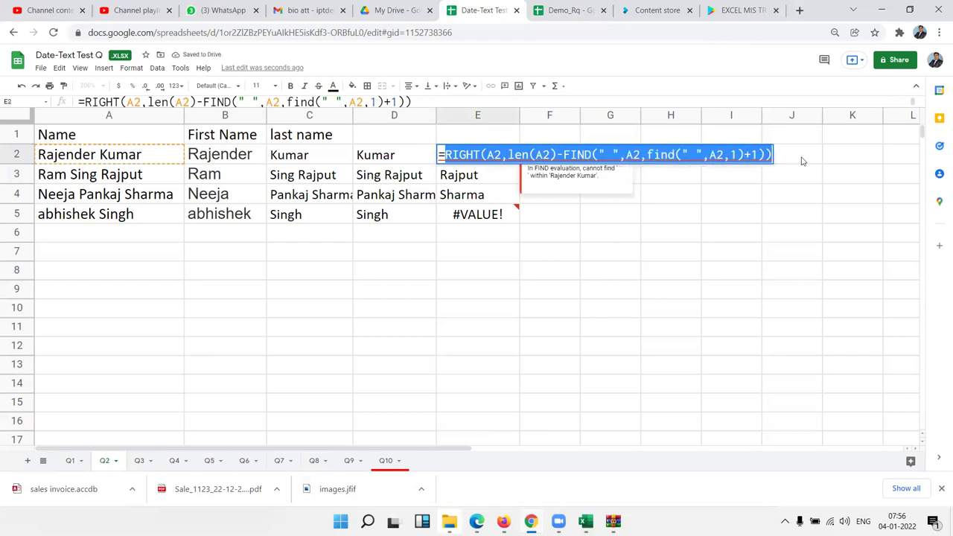
pyautogui.press('Escape')
pyautogui.doubleClick(415, 160)
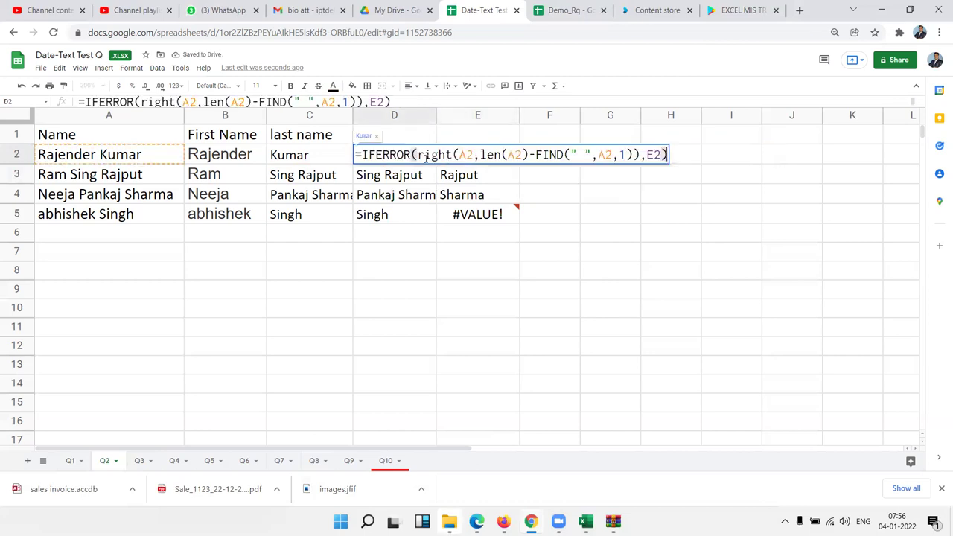
pyautogui.doubleClick(653, 155)
pyautogui.hotkey('ctrl', 'v')
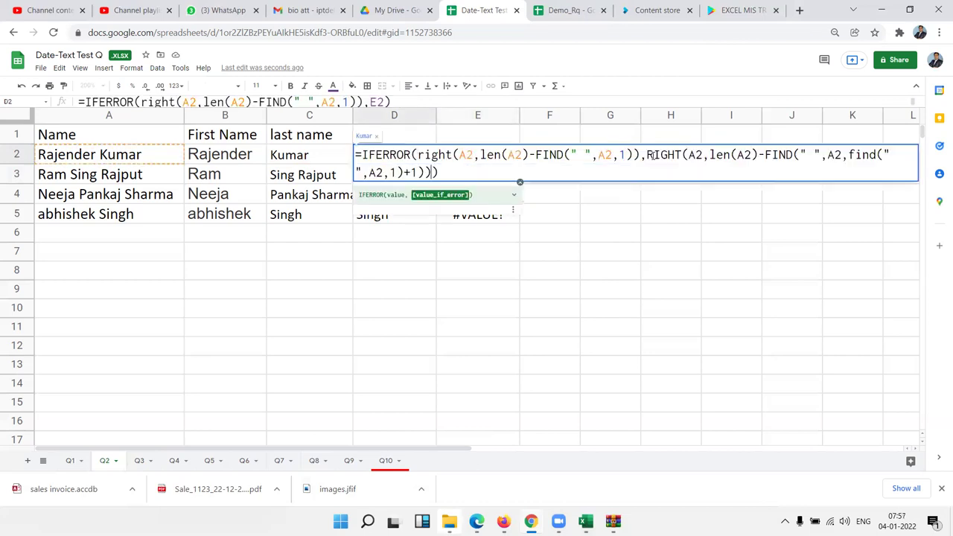
pyautogui.press('Return')
pyautogui.click(418, 155)
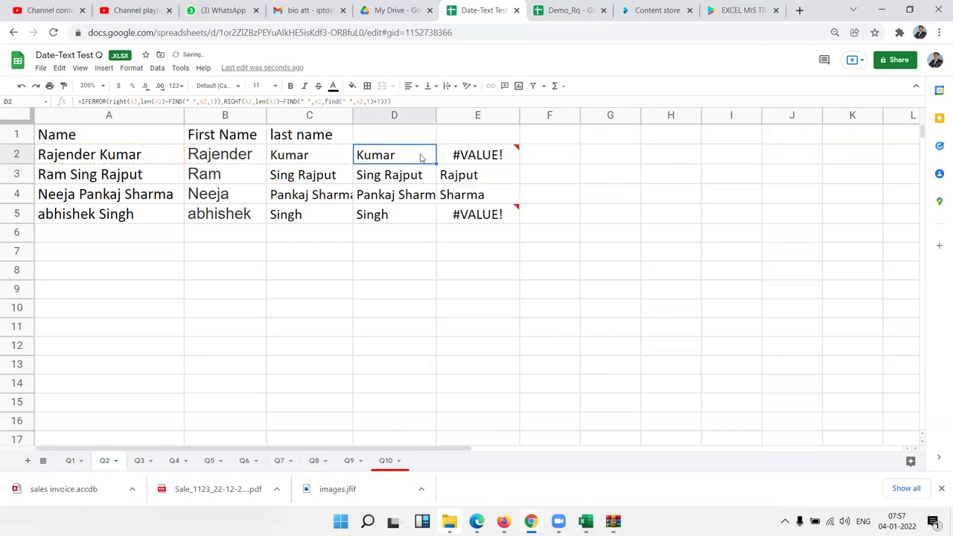
# Fill D2's combined formula to D5, clear E2:E5 and C2:C5, then move D2:D5 into C2:C5.
pyautogui.moveTo(434, 165); pyautogui.dragTo(430, 216)
pyautogui.moveTo(478, 155); pyautogui.dragTo(473, 216)
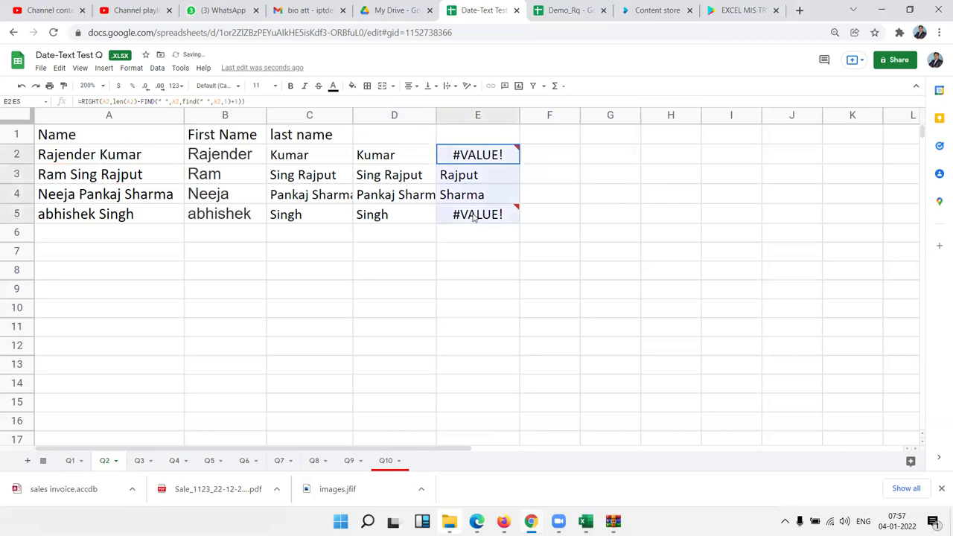
pyautogui.press('Delete')
pyautogui.moveTo(307, 164); pyautogui.dragTo(308, 218)
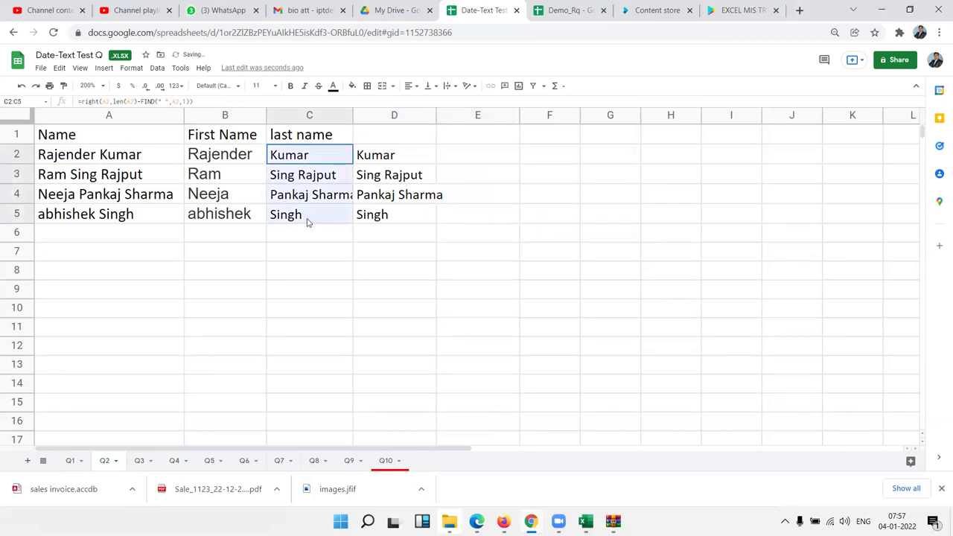
pyautogui.press('Delete')
pyautogui.moveTo(382, 163); pyautogui.dragTo(383, 216)
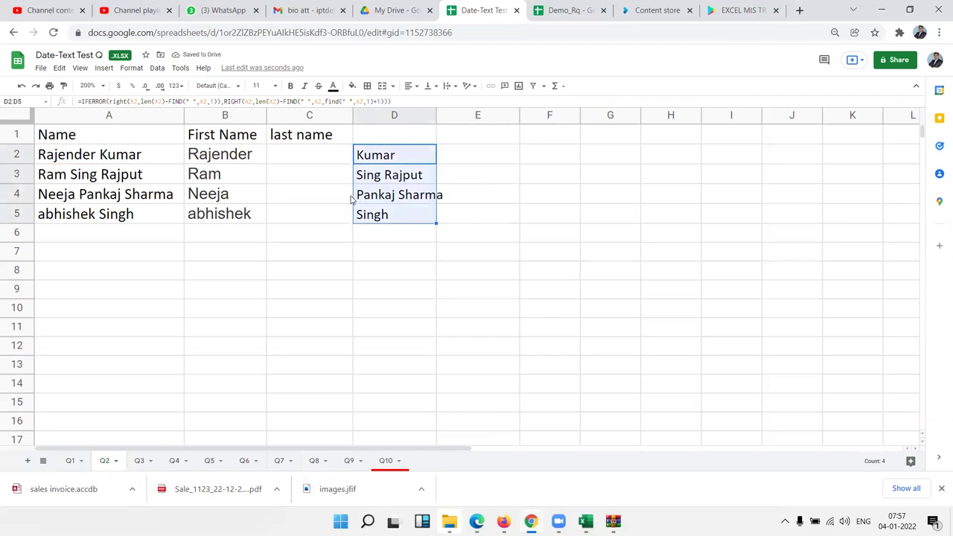
pyautogui.moveTo(353, 195); pyautogui.dragTo(337, 196)
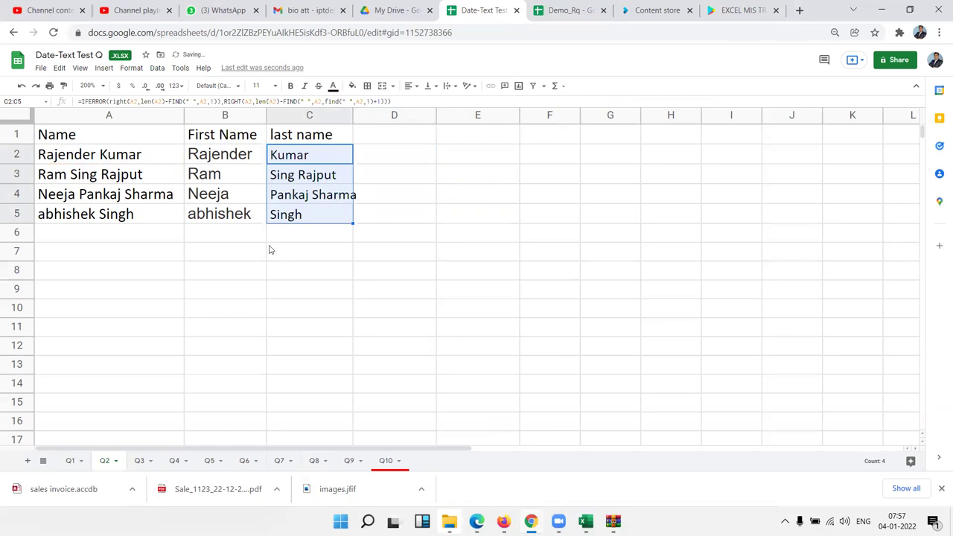
# On sheet Q3, look over the dates and the example sentence in D7, then begin a formula in D2.
pyautogui.click(139, 461)
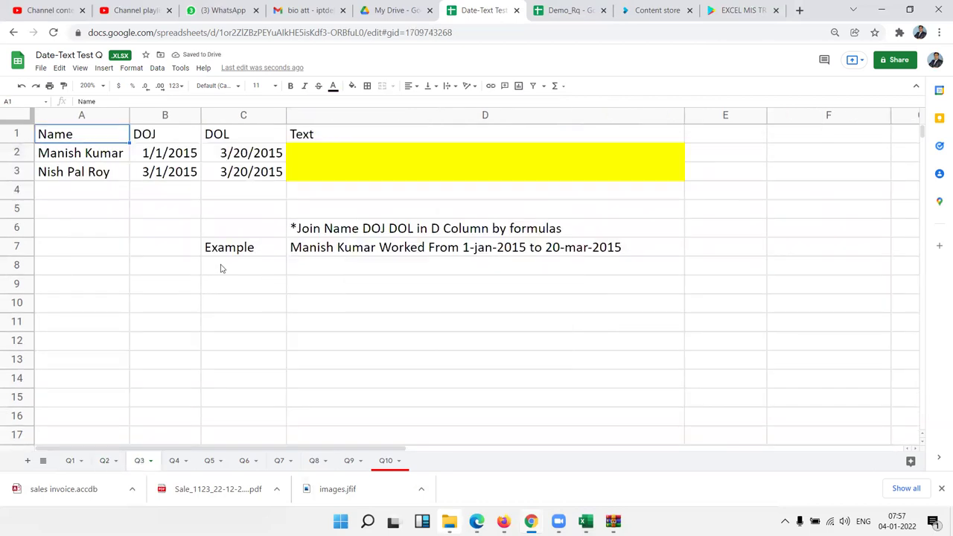
pyautogui.click(161, 162)
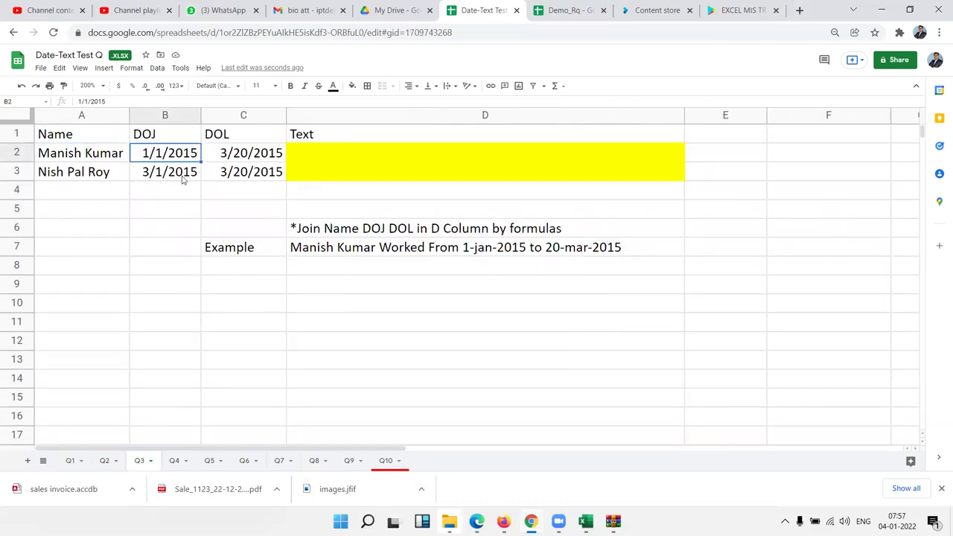
pyautogui.click(377, 247)
pyautogui.click(327, 154)
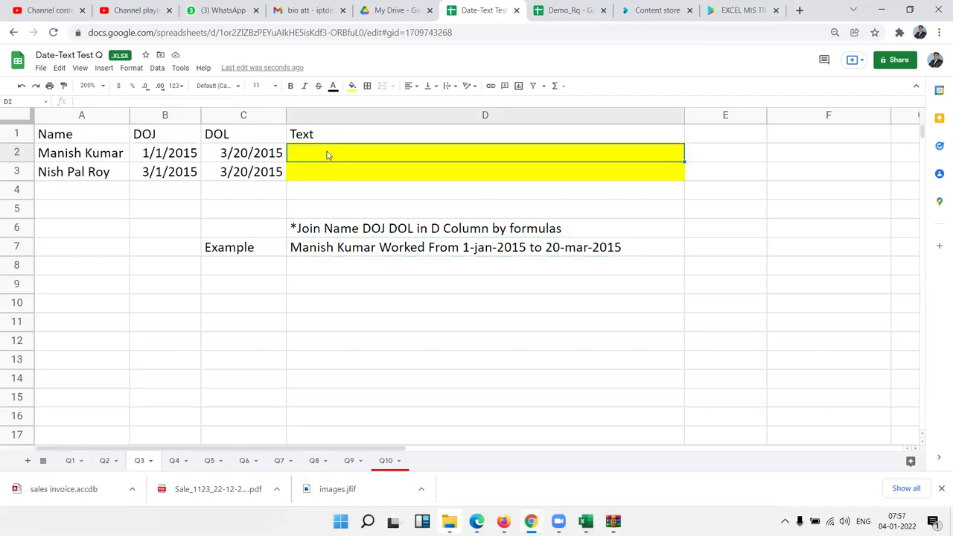
pyautogui.write('=cont')
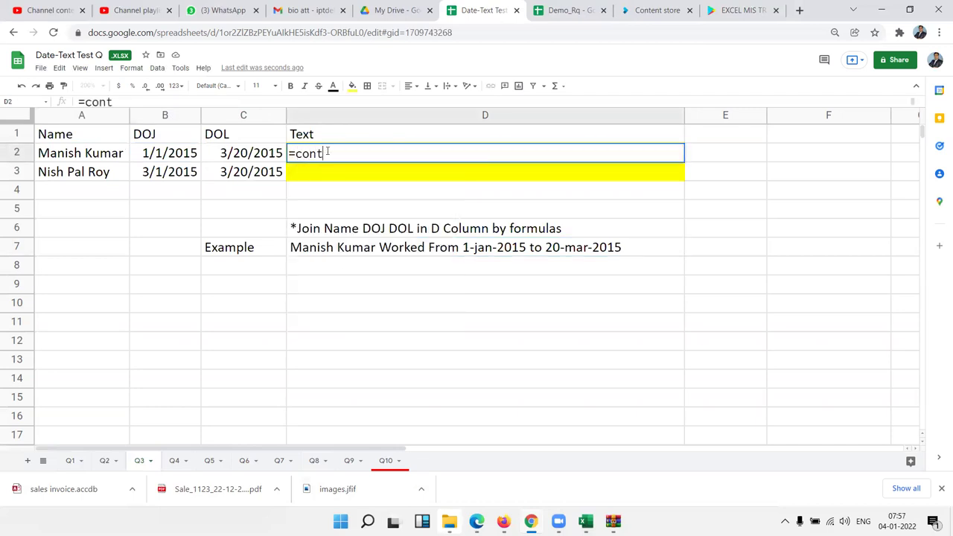
pyautogui.press('BackSpace')
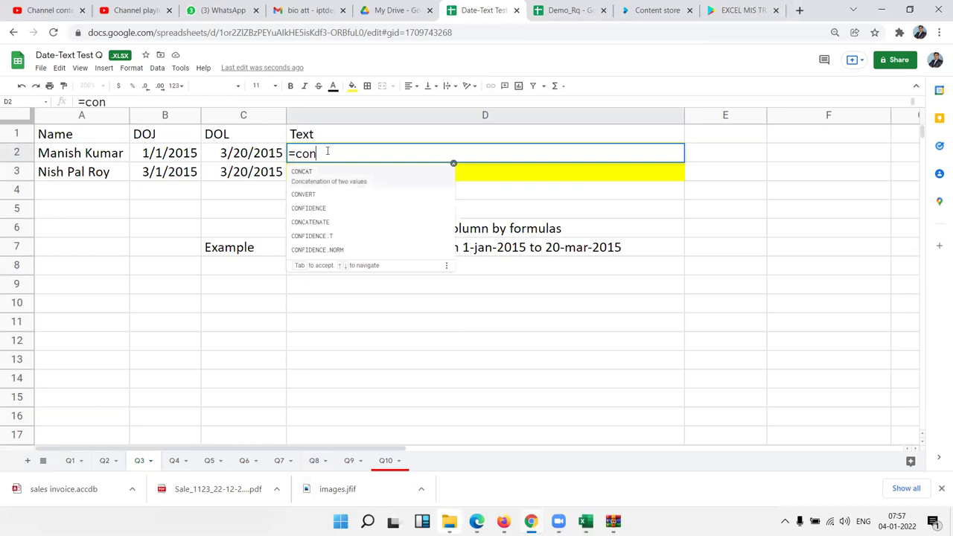
pyautogui.press('BackSpace')
pyautogui.press('BackSpace')
pyautogui.press('BackSpace')
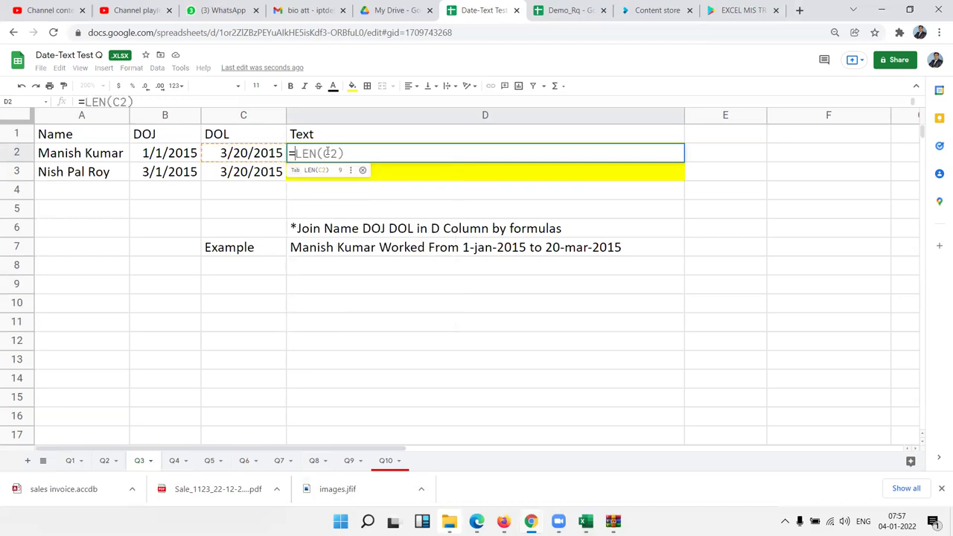
pyautogui.write('"')
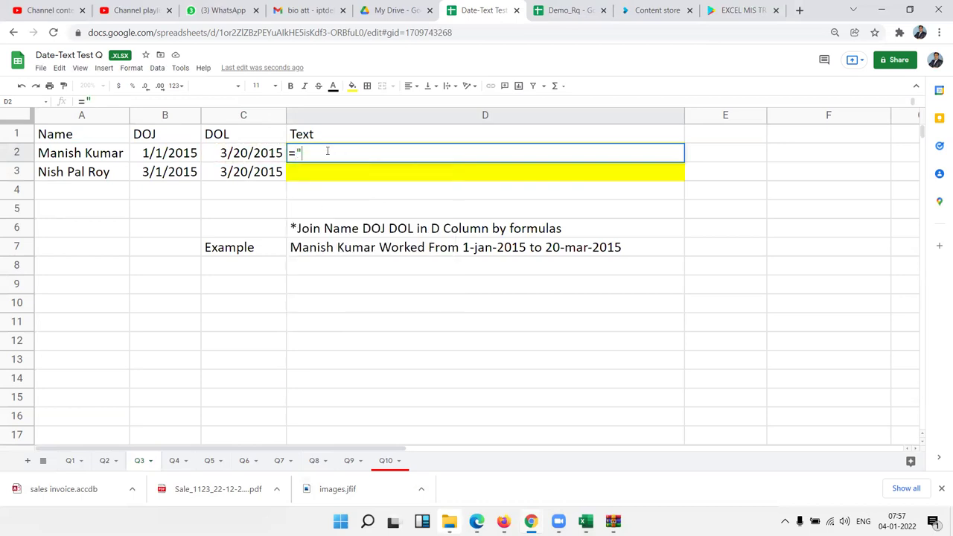
pyautogui.write('Ma')
pyautogui.press('BackSpace')
pyautogui.press('BackSpace')
pyautogui.press('BackSpace')
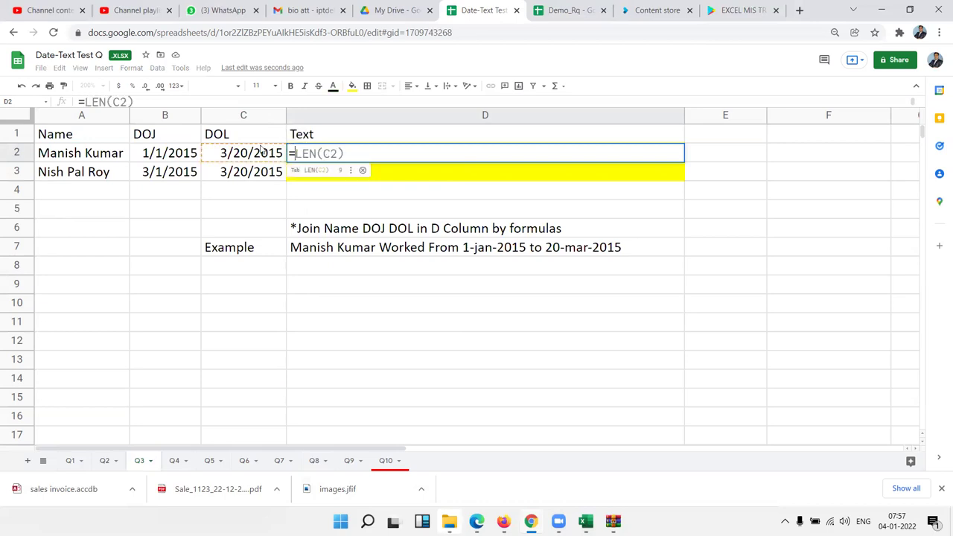
# Build =A2&" Worked from "&B2&" To "&C2 in D2.
pyautogui.click(114, 157)
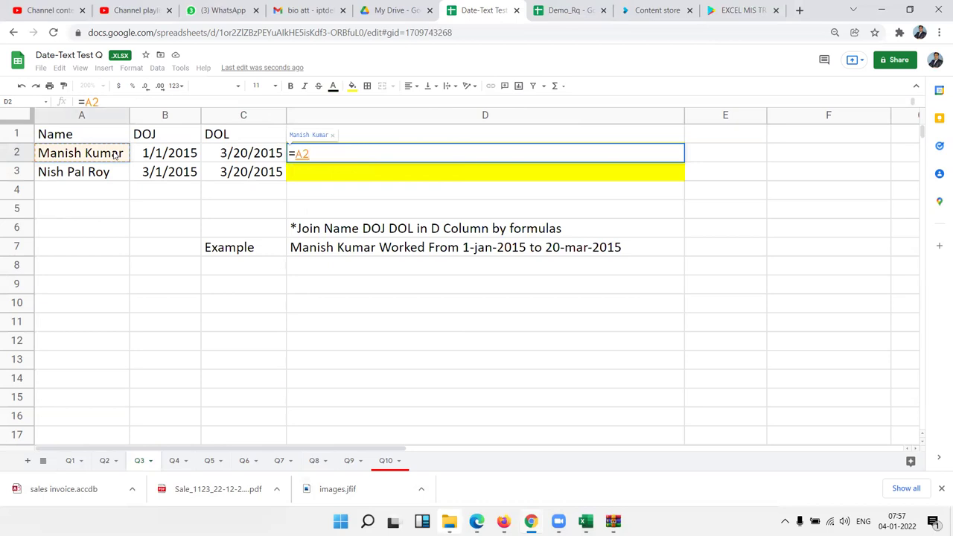
pyautogui.write('&"Work')
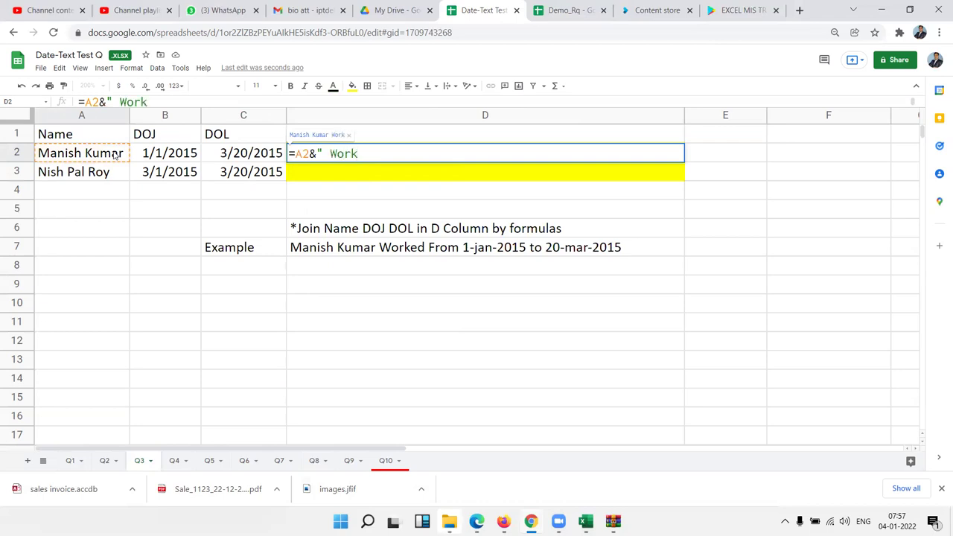
pyautogui.write(' f')
pyautogui.press('BackSpace')
pyautogui.press('BackSpace')
pyautogui.write('ed ')
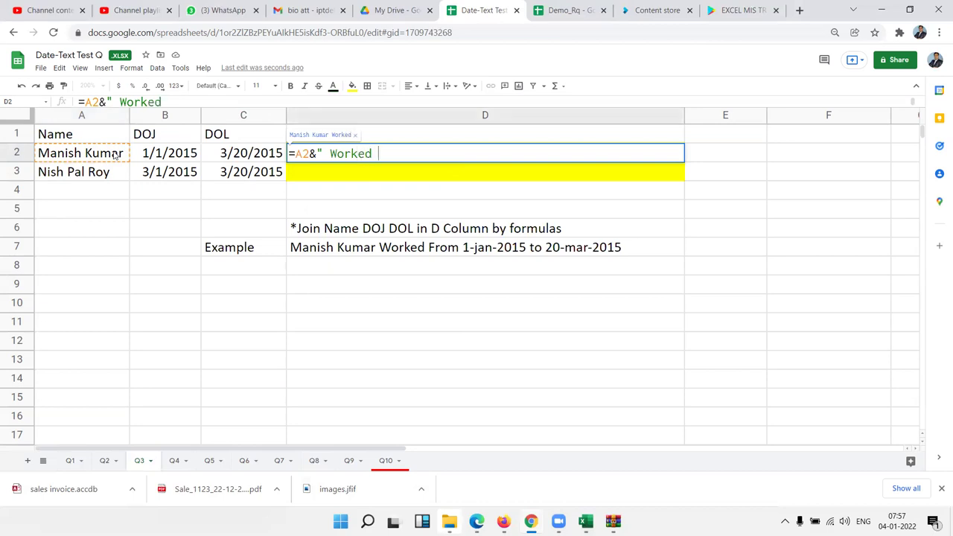
pyautogui.write('from ')
pyautogui.write('"')
pyautogui.write('&')
pyautogui.click(168, 153)
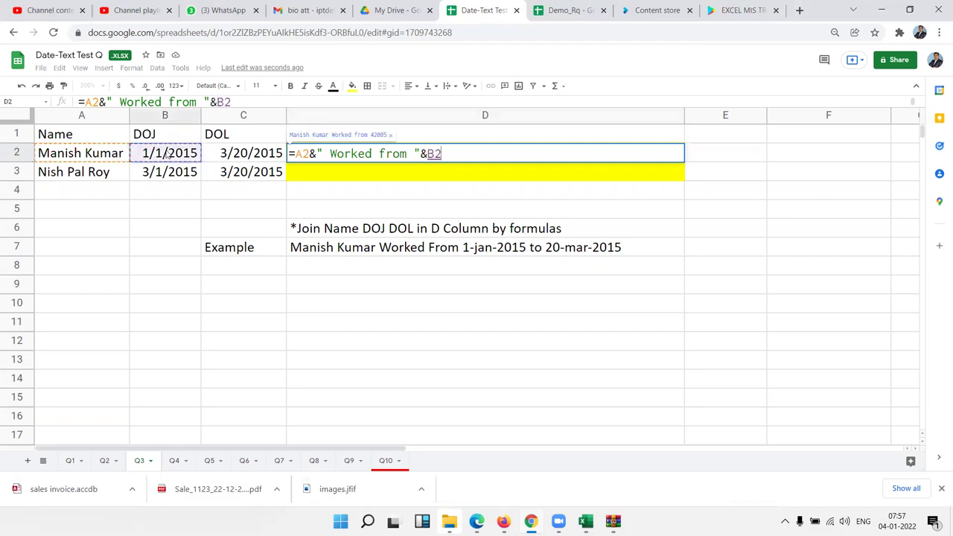
pyautogui.write('&" ')
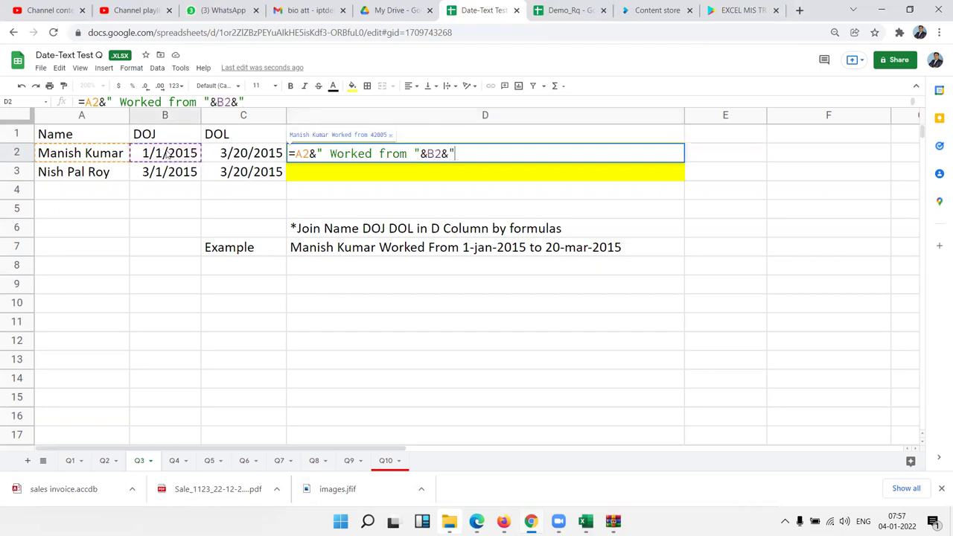
pyautogui.write('T')
pyautogui.write('o "')
pyautogui.write('&')
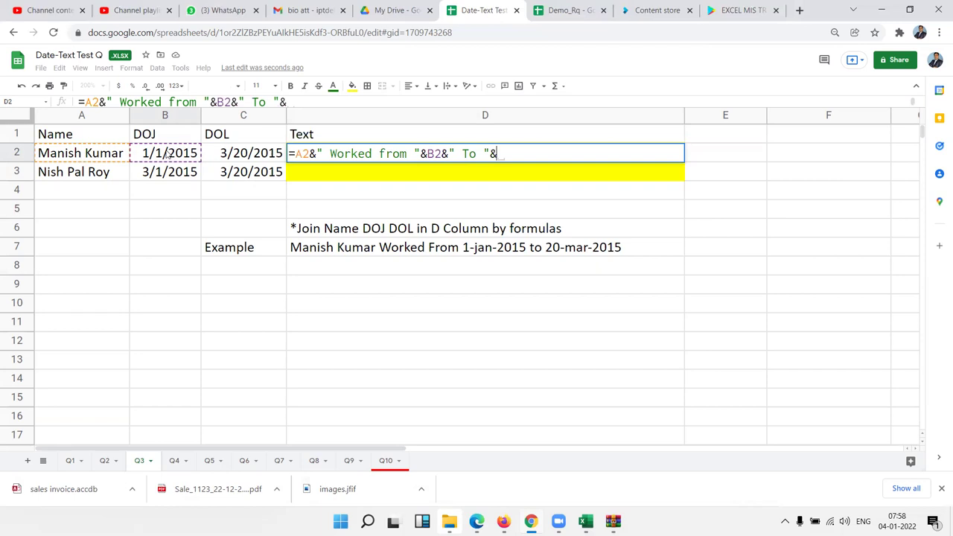
pyautogui.click(239, 163)
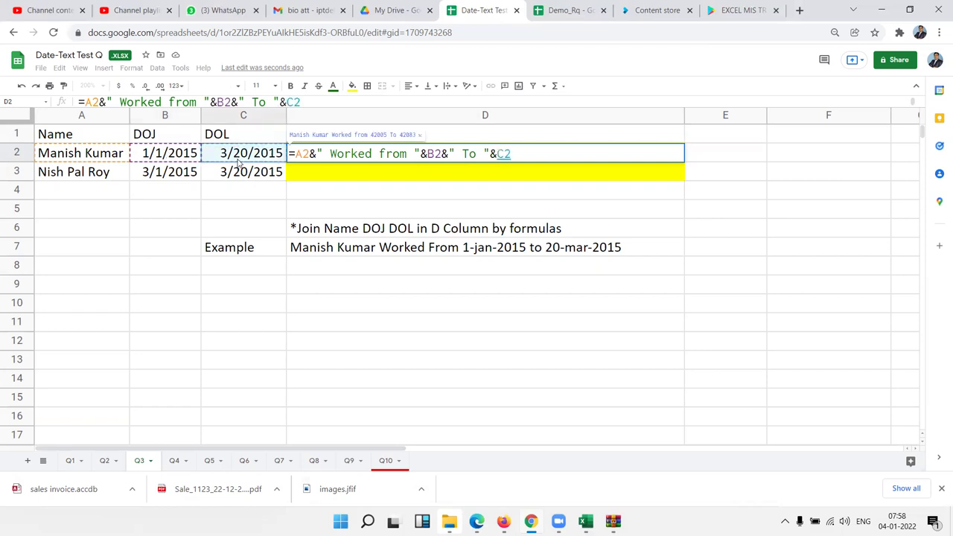
pyautogui.press('Return')
pyautogui.click(660, 152)
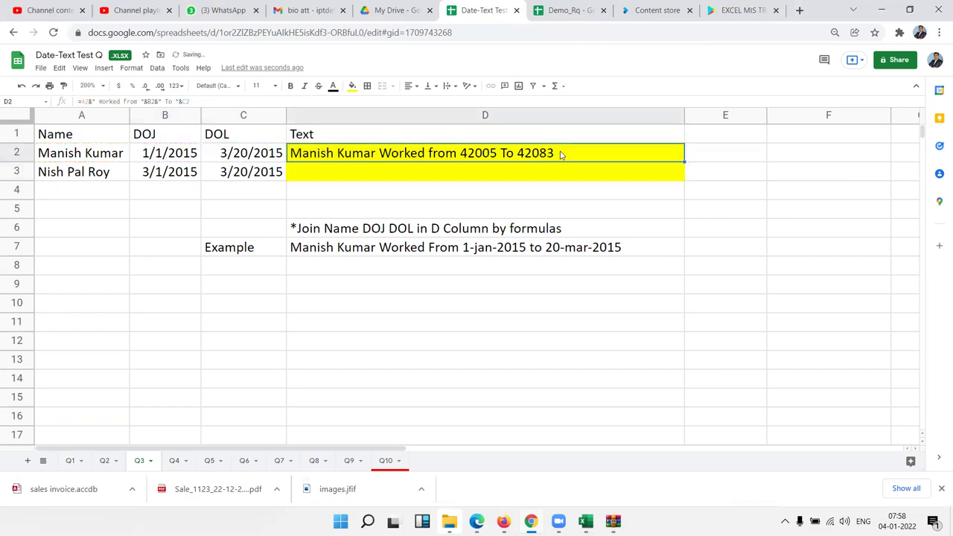
pyautogui.moveTo(682, 163); pyautogui.dragTo(682, 177)
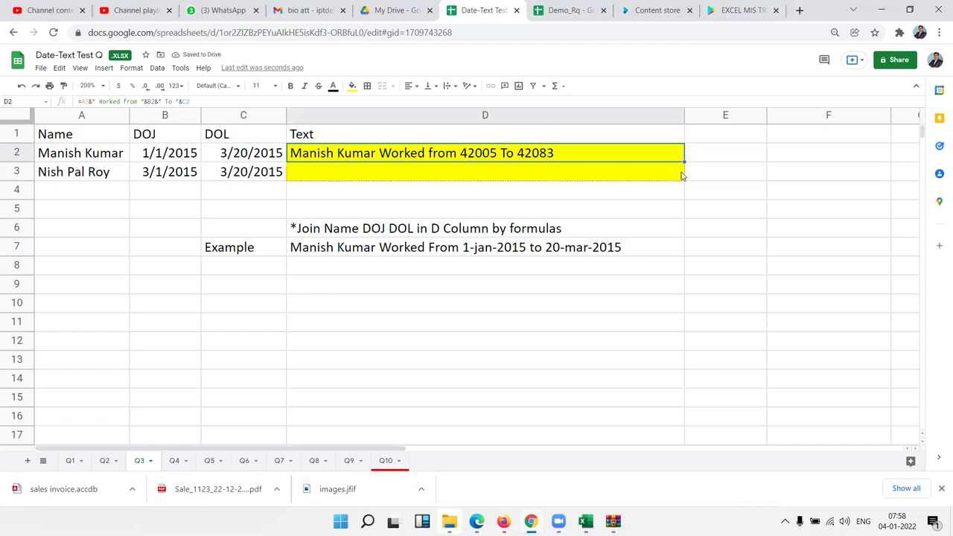
pyautogui.click(230, 159)
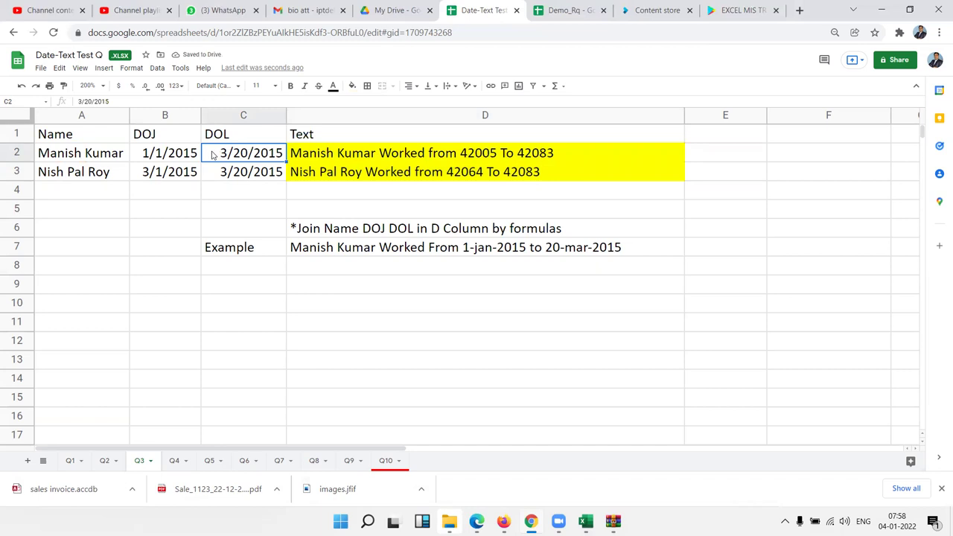
pyautogui.click(391, 155)
# Wrap the B2 join date in D2's formula as TEXT(B2,"DD-MMM-YYYY").
pyautogui.doubleClick(447, 154)
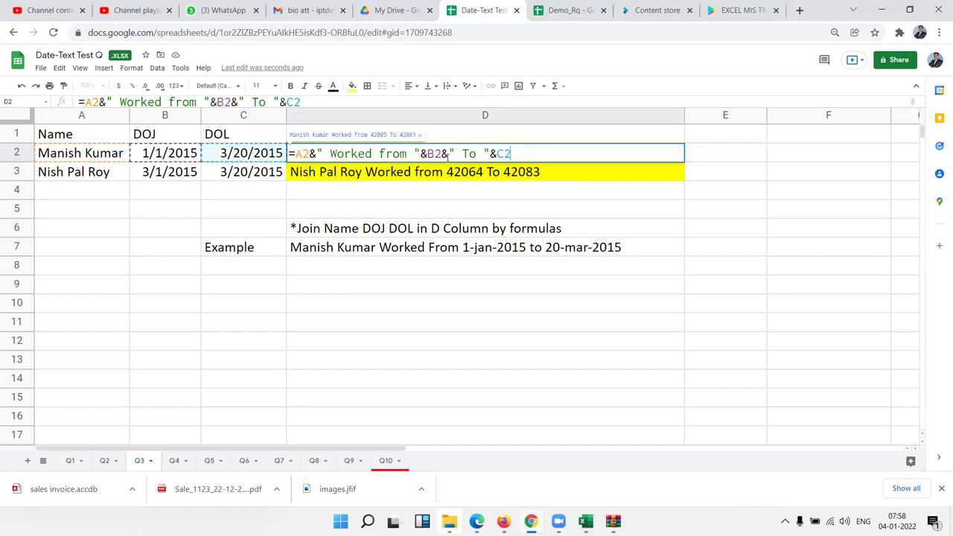
pyautogui.click(429, 154)
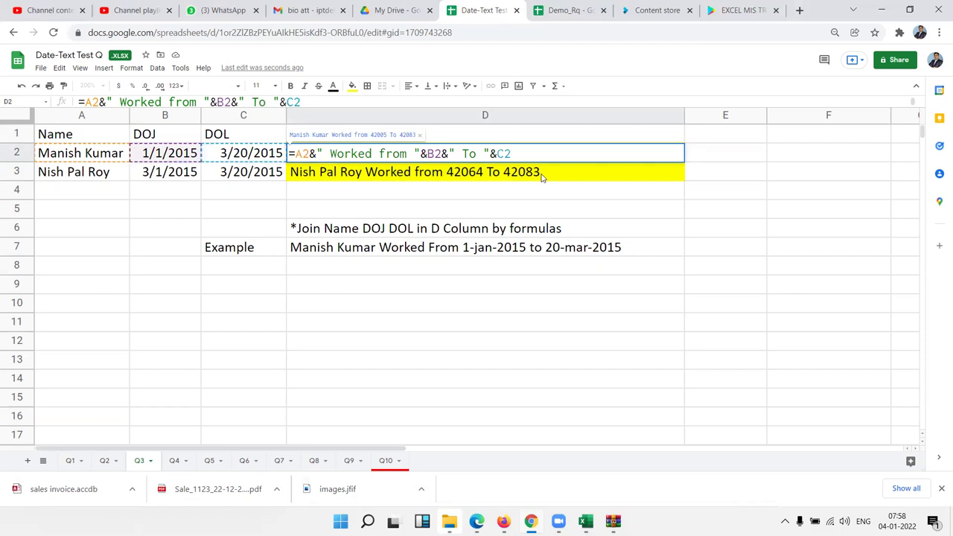
pyautogui.write('te')
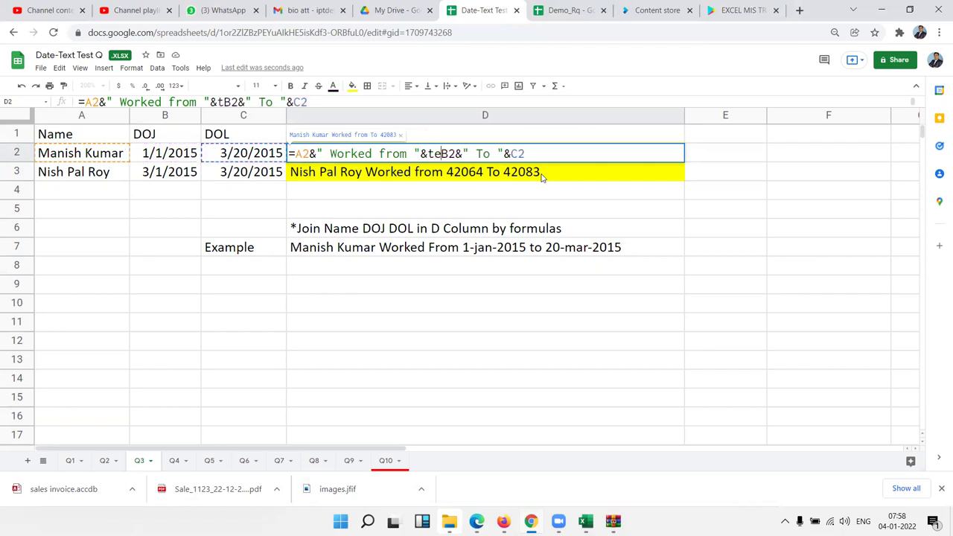
pyautogui.write('xt')
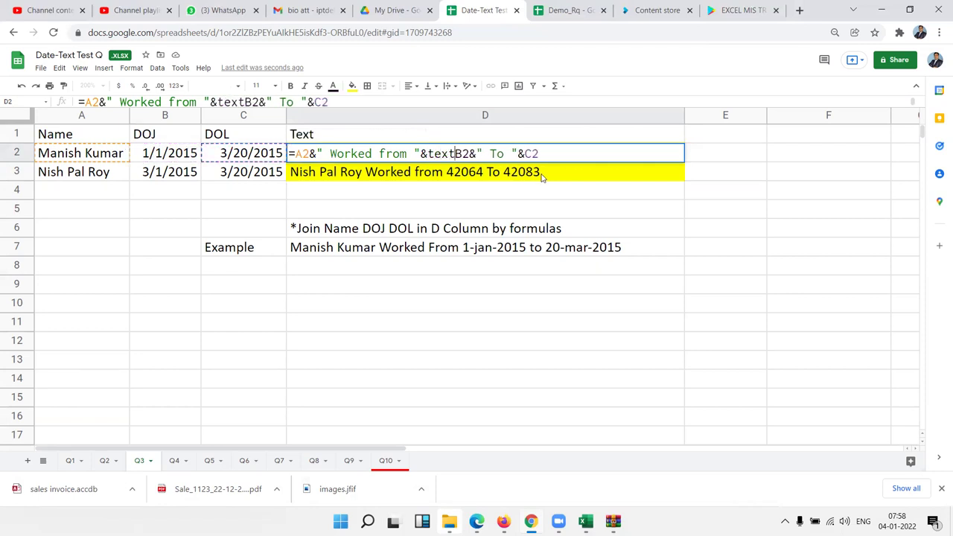
pyautogui.write('(B2')
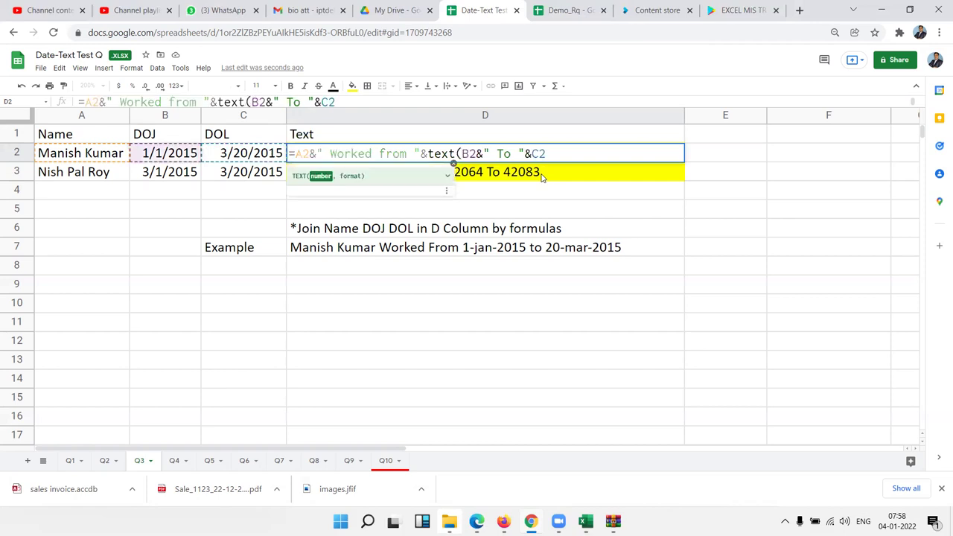
pyautogui.write(',')
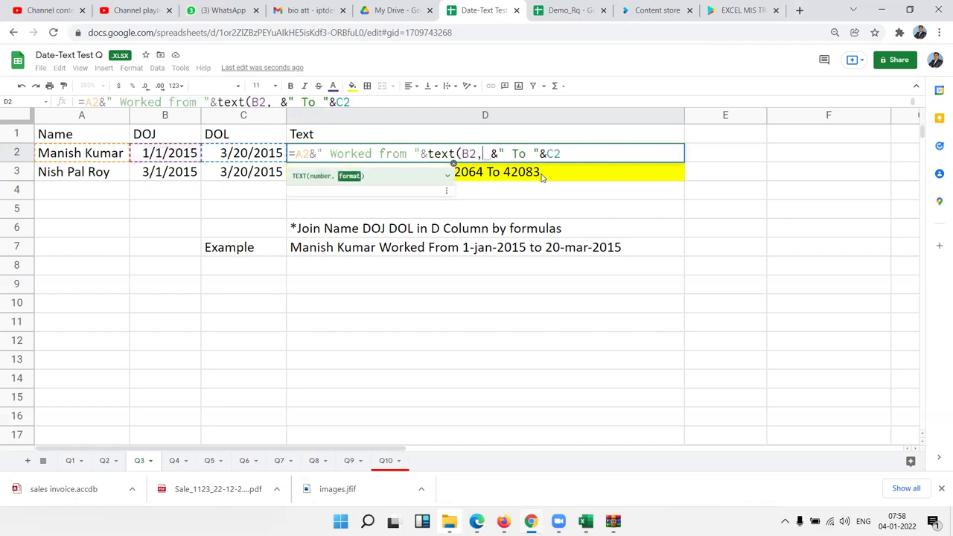
pyautogui.press('BackSpace')
pyautogui.write('"DD-MMM-YY')
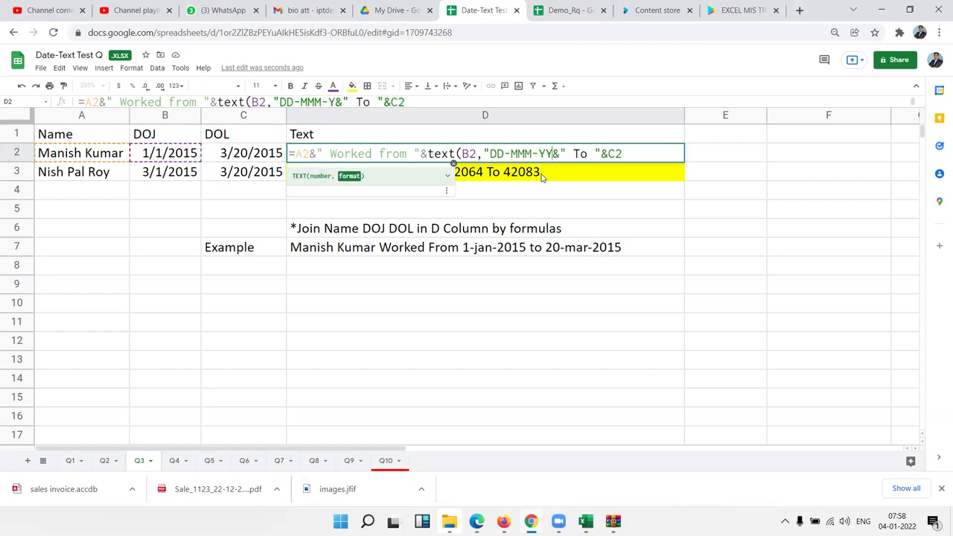
pyautogui.write('Y')
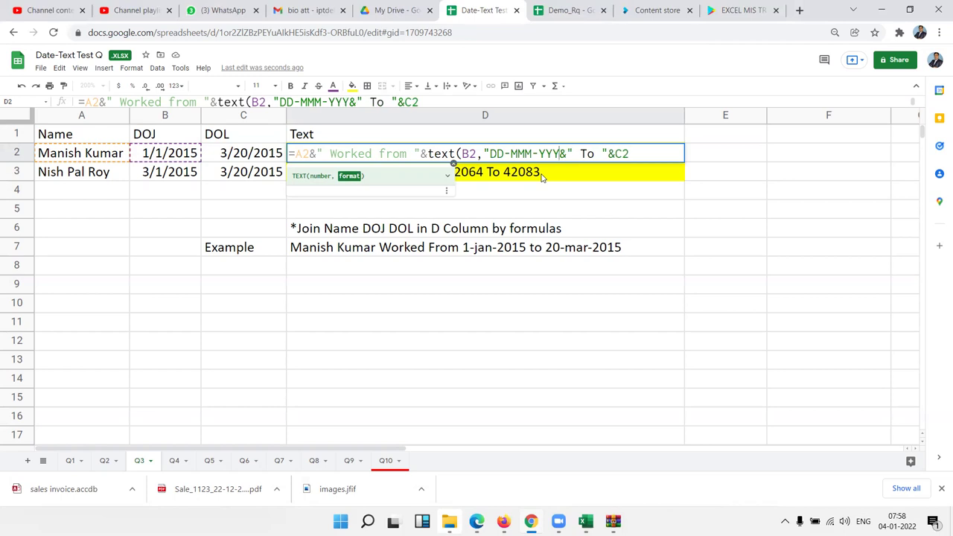
pyautogui.write('Y"')
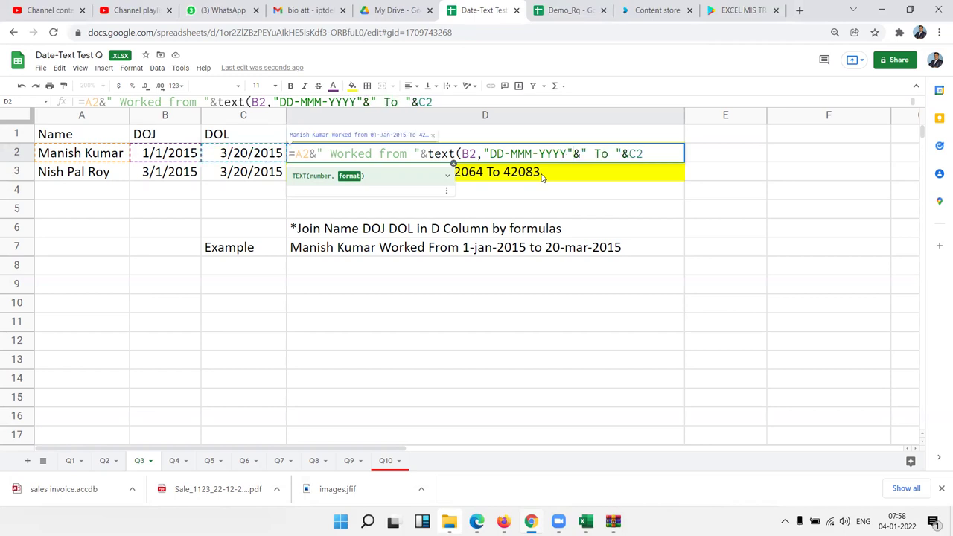
pyautogui.write(')')
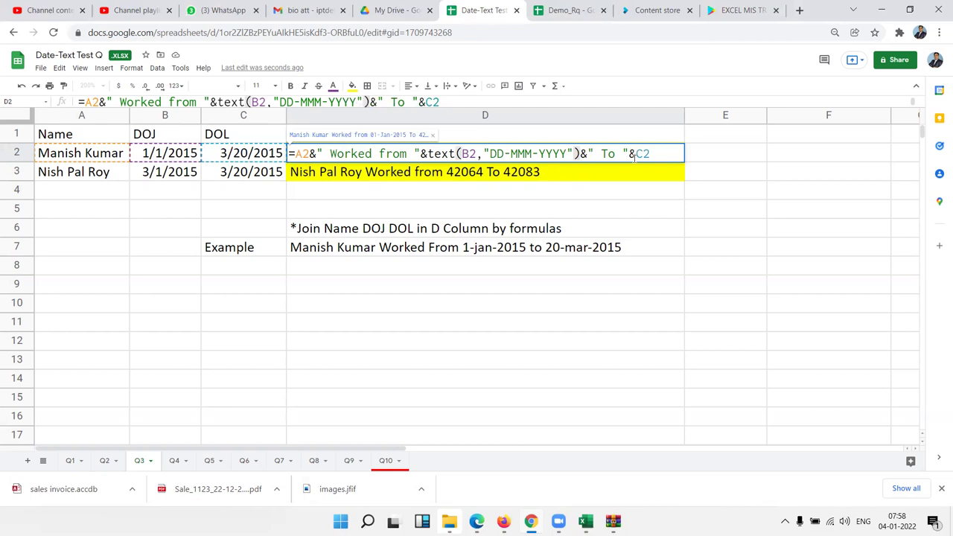
# Wrap the C2 leave date as TEXT(C2,"DD-MMM-YYYY") and copy D2's formula into D3 with Ctrl+D.
pyautogui.click(633, 154)
pyautogui.write('text(')
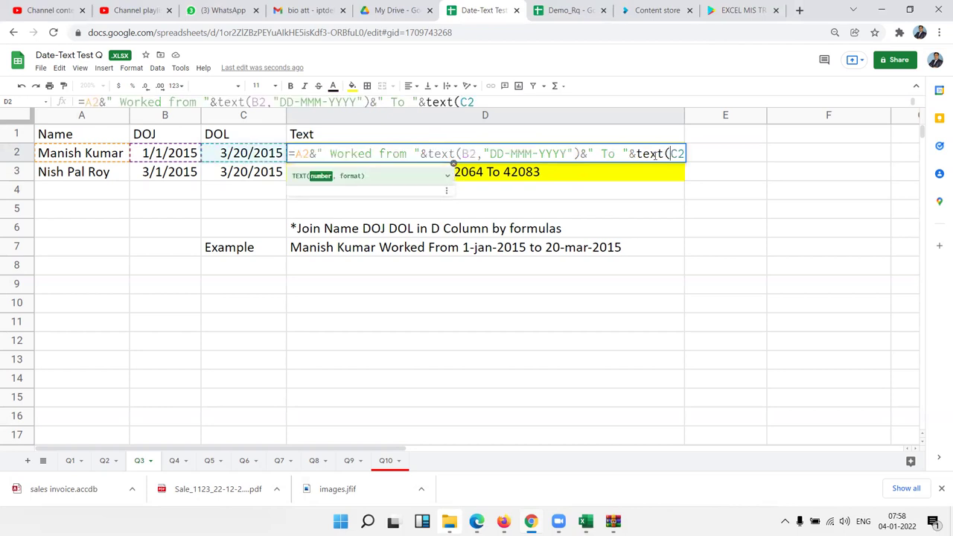
pyautogui.write('"DD')
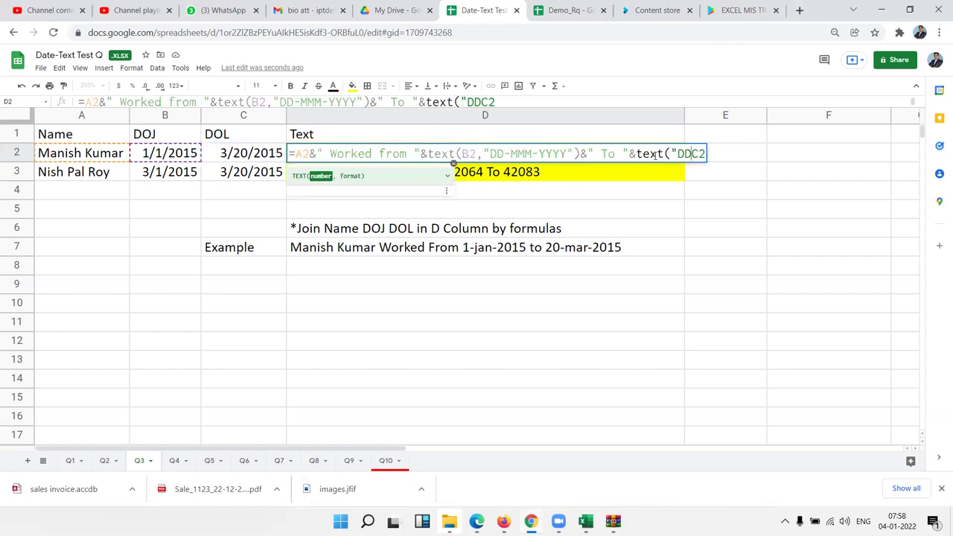
pyautogui.press('BackSpace')
pyautogui.press('BackSpace')
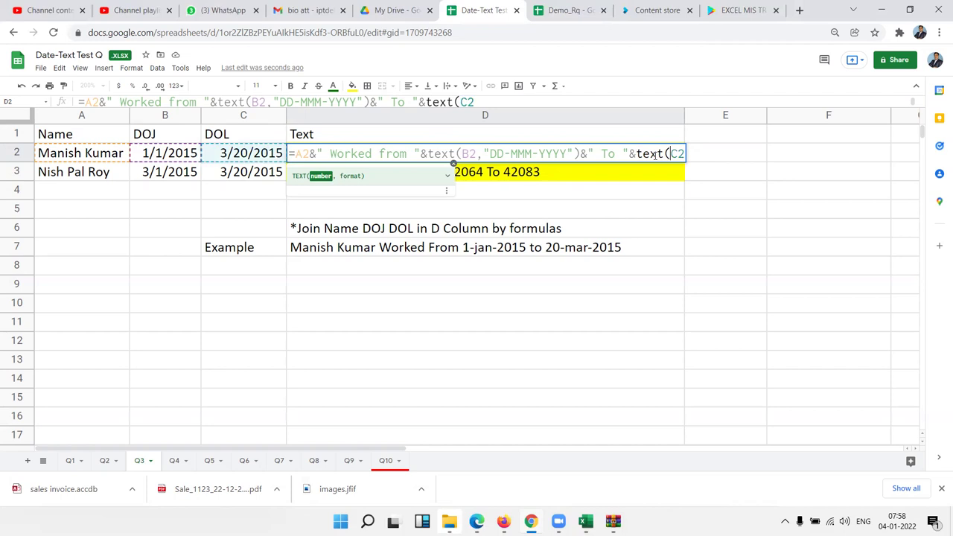
pyautogui.write(',"')
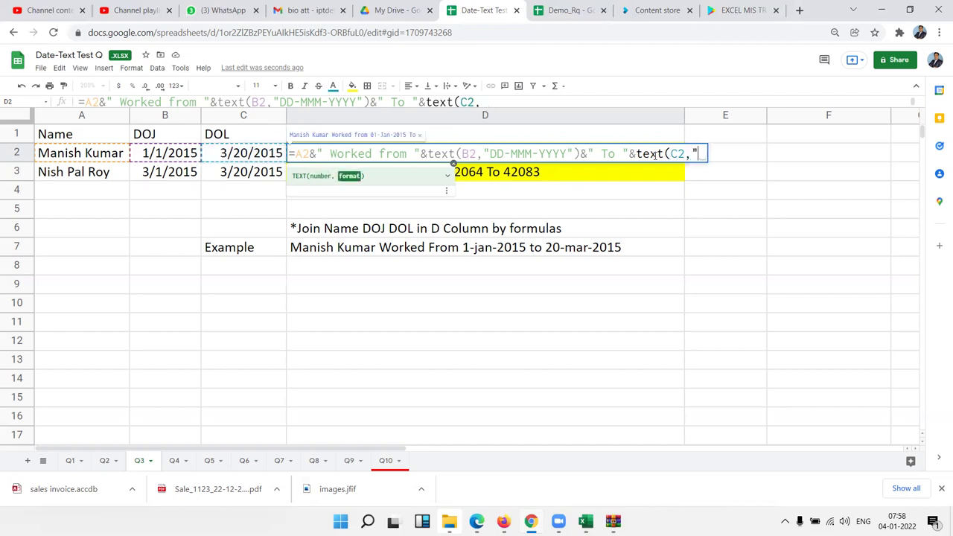
pyautogui.write('D')
pyautogui.write('D-MMM-YYYY")')
pyautogui.press('Return')
pyautogui.click(656, 157)
pyautogui.hotkey('shift', 'Down')
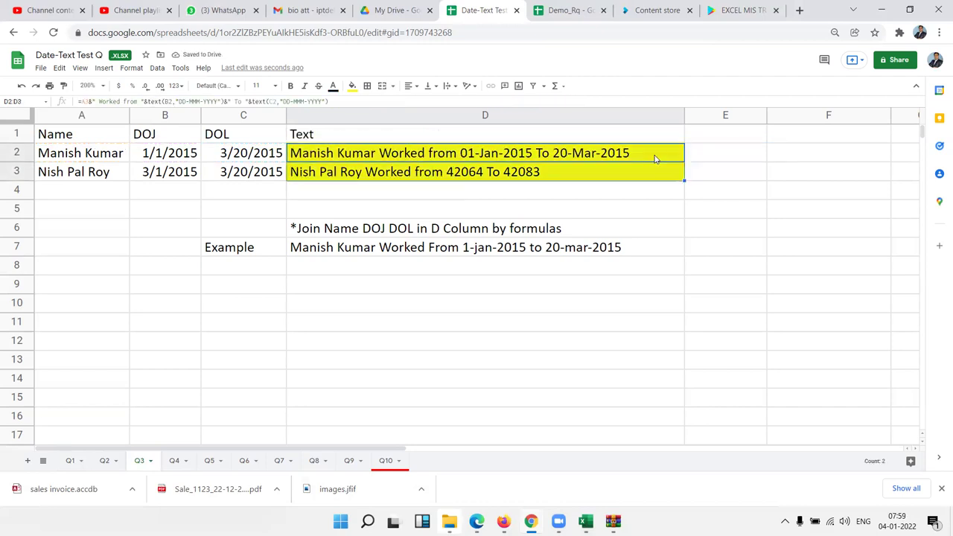
pyautogui.hotkey('ctrl', 'd')
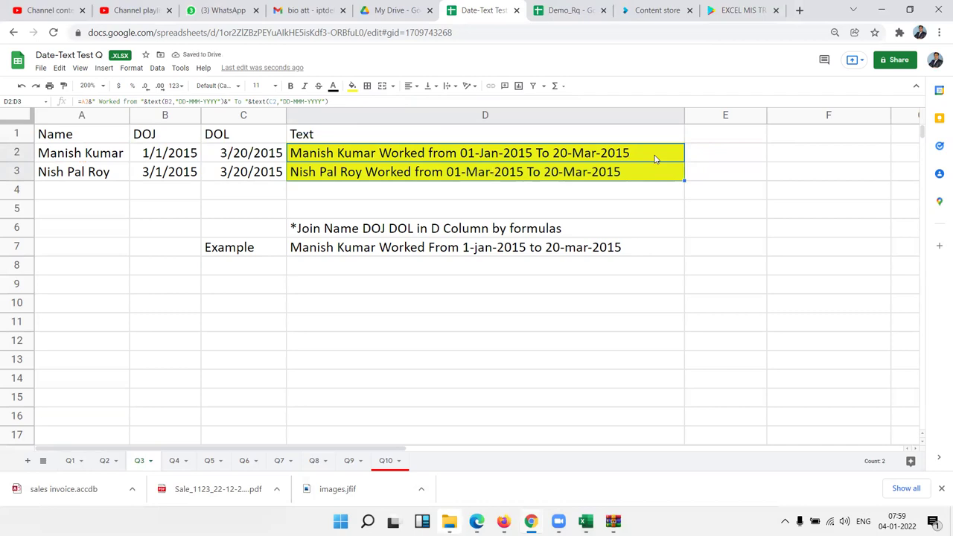
# On sheet Q4, inspect the existing REPT examples in B7, C7 and B8.
pyautogui.click(176, 462)
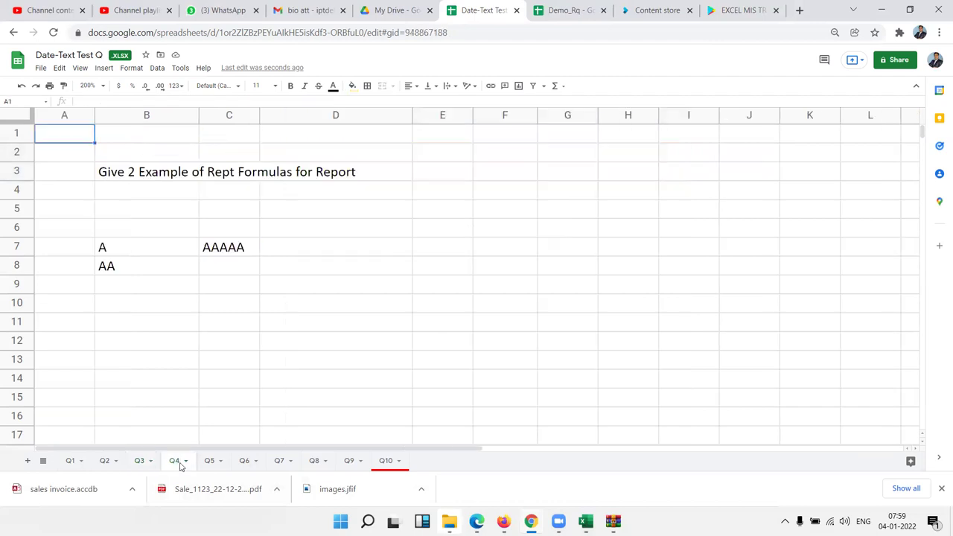
pyautogui.click(165, 253)
pyautogui.click(214, 253)
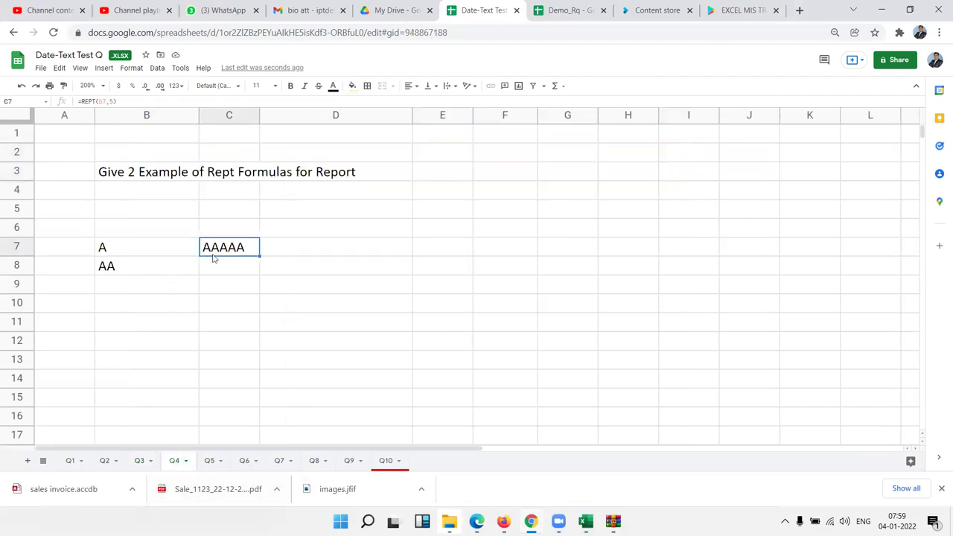
pyautogui.click(149, 270)
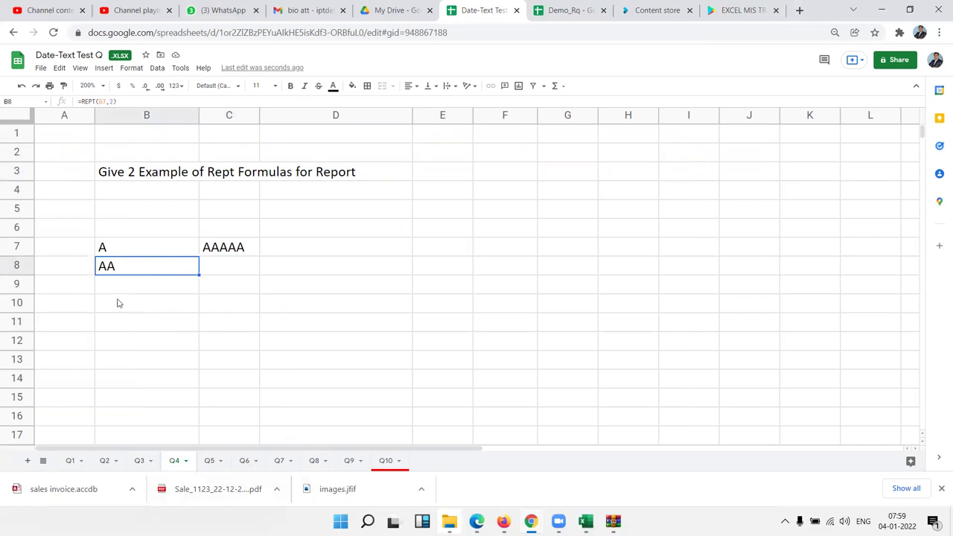
# Enter 85, 36, 63, 36, 23, 36 into A10:A15.
pyautogui.click(82, 303)
pyautogui.write('85')
pyautogui.press('Return')
pyautogui.write('36')
pyautogui.press('Return')
pyautogui.write('63')
pyautogui.press('Return')
pyautogui.write('36')
pyautogui.press('Return')
pyautogui.write('23')
pyautogui.press('Return')
pyautogui.write('36')
pyautogui.press('Return')
# Put =REPT("|",A10) in B10 and fill it down to B15.
pyautogui.press('Up')
pyautogui.press('Up')
pyautogui.press('Up')
pyautogui.press('Up')
pyautogui.press('Up')
pyautogui.press('Up')
pyautogui.press('Right')
pyautogui.write('=re')
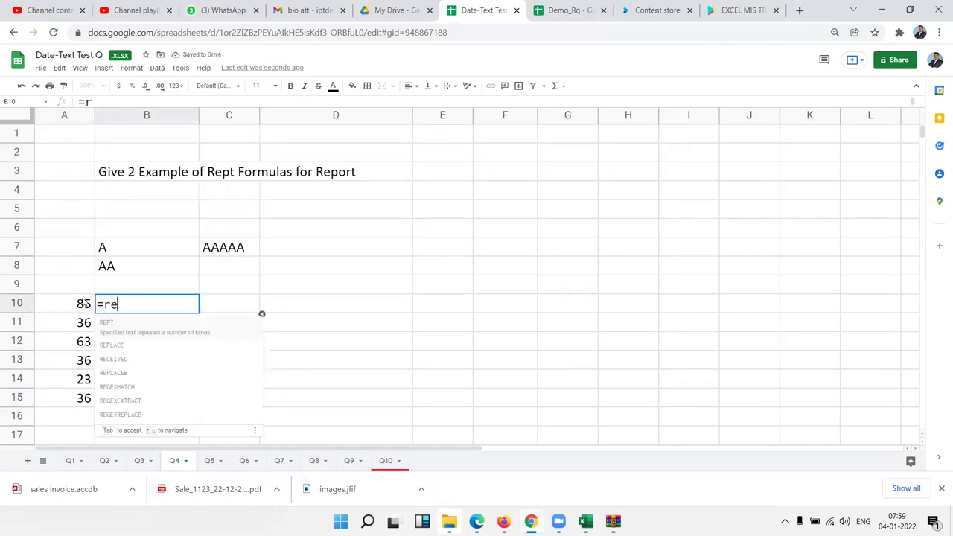
pyautogui.write('pt')
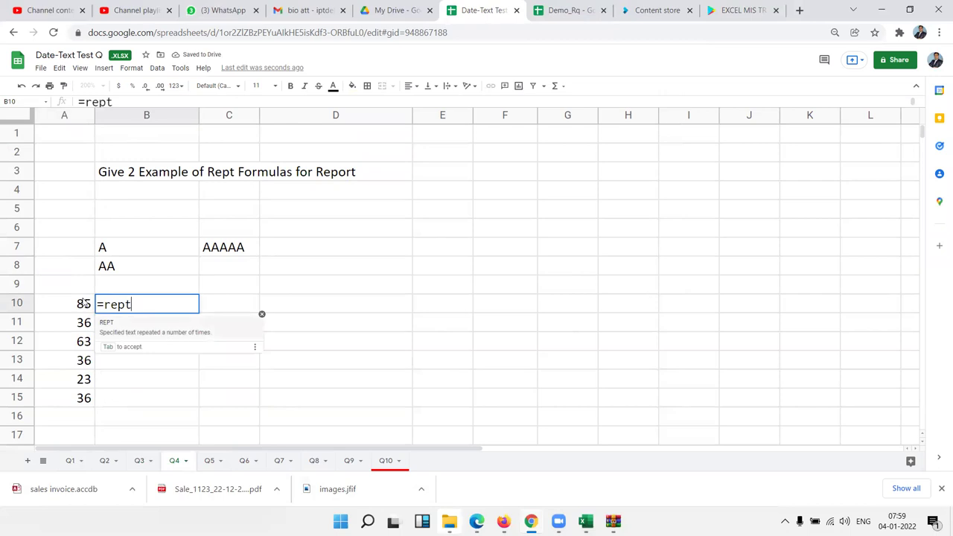
pyautogui.write('(')
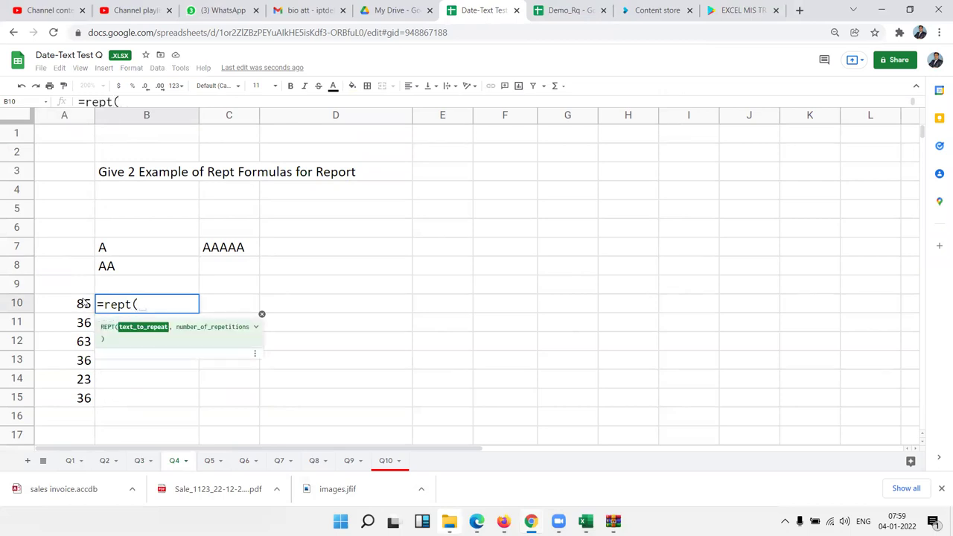
pyautogui.write('"|",')
pyautogui.click(84, 308)
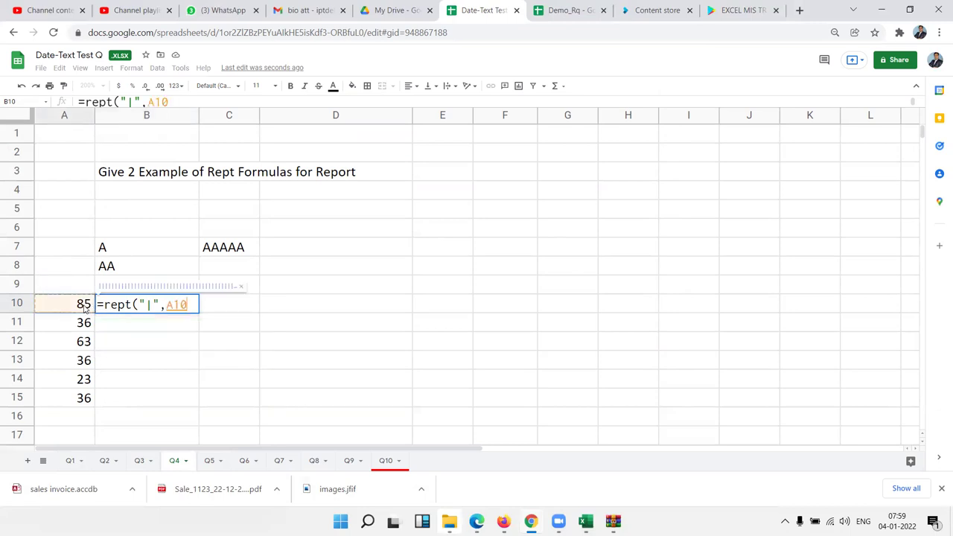
pyautogui.press('Return')
pyautogui.click(145, 309)
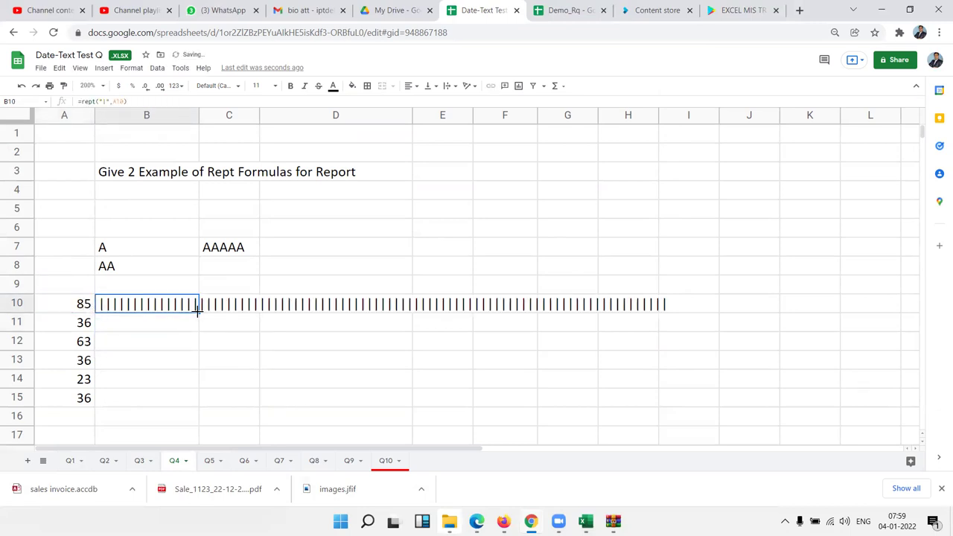
pyautogui.doubleClick(199, 313)
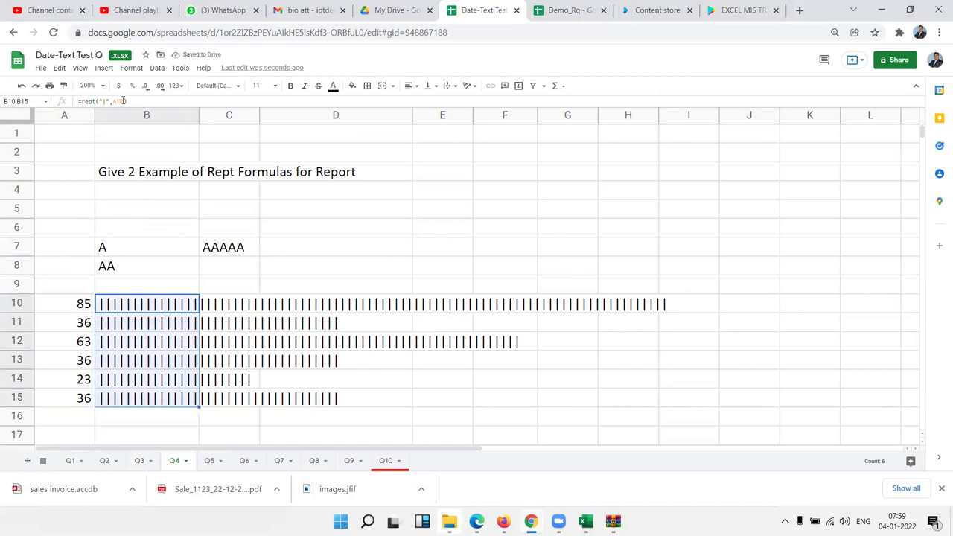
# Browse the font dropdown list for the bar cells.
pyautogui.click(233, 86)
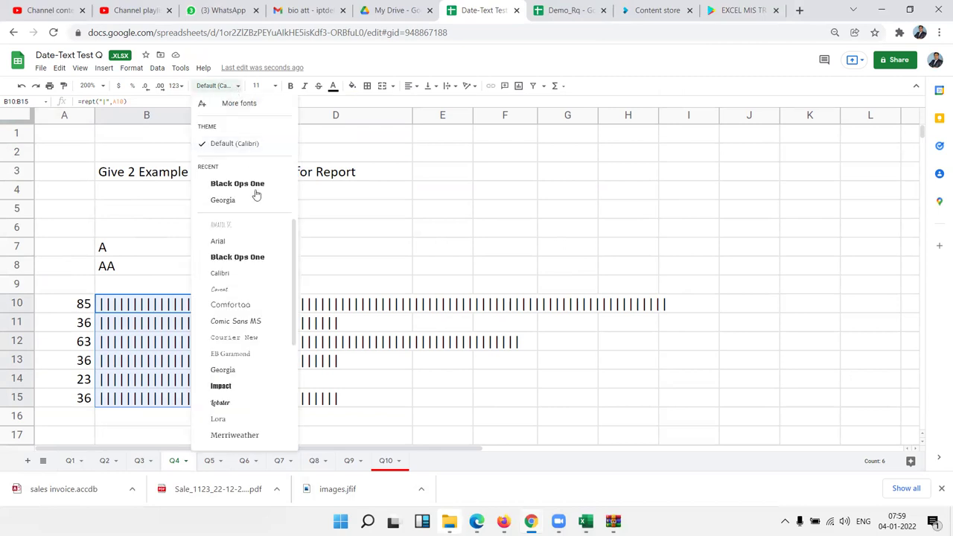
pyautogui.moveTo(294, 259); pyautogui.dragTo(309, 380)
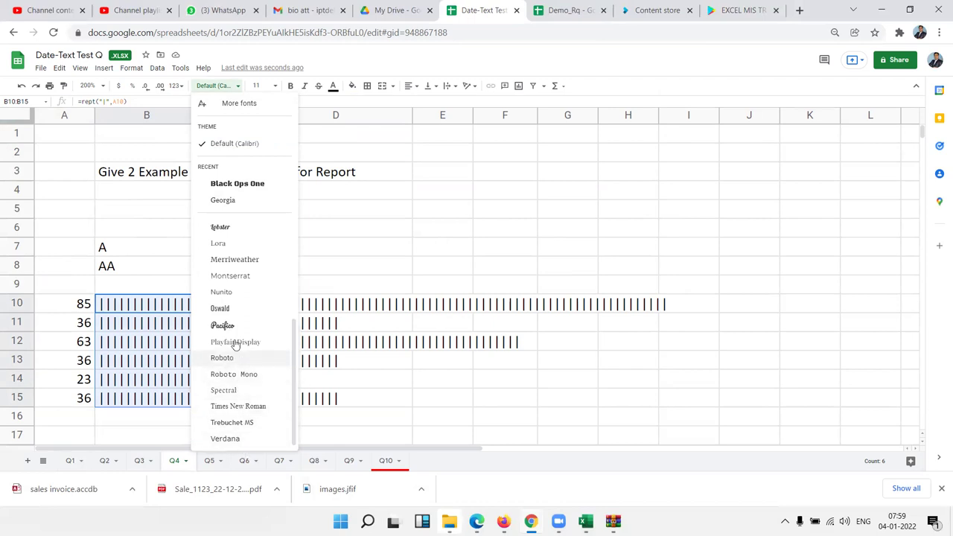
pyautogui.scroll(3, 235, 339)
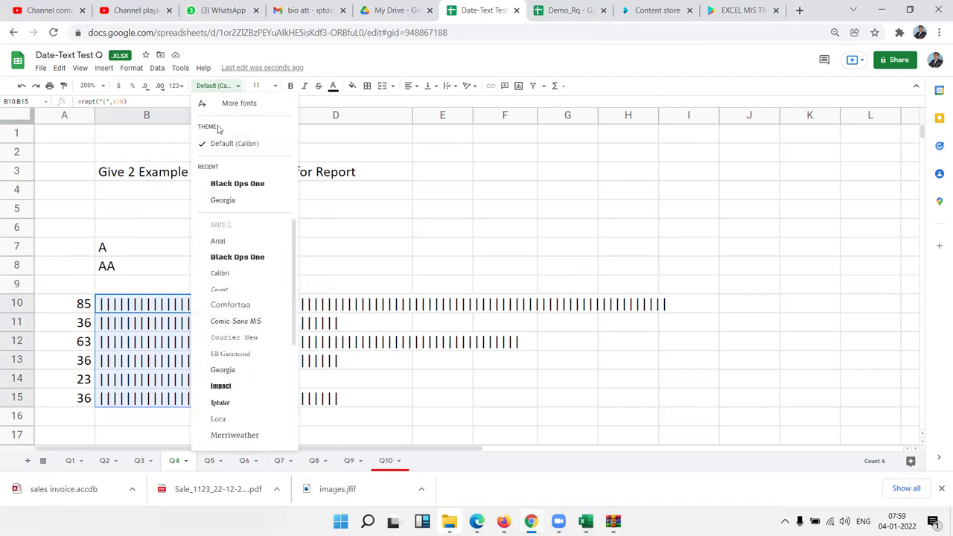
# Search More fonts, add Rubik Mono One and apply it to B10:B15.
pyautogui.click(231, 104)
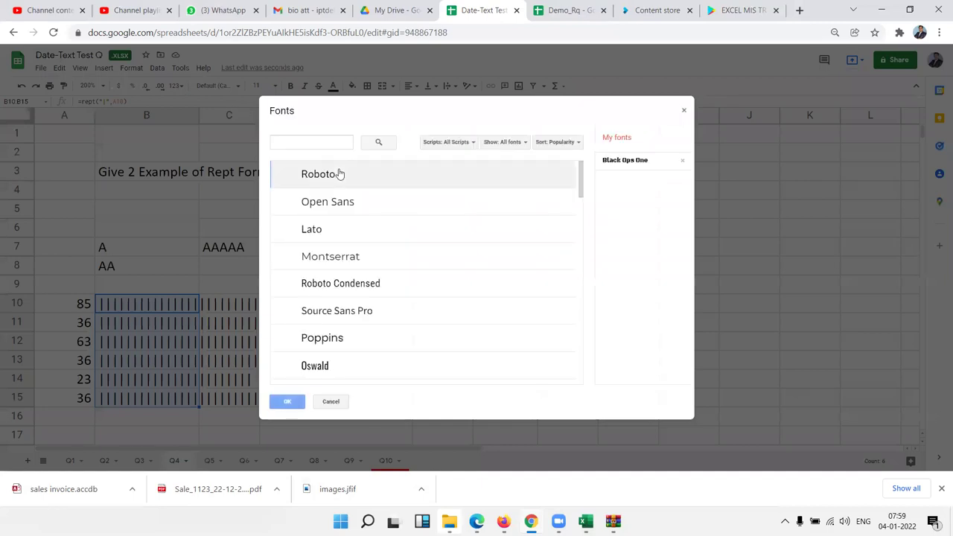
pyautogui.click(304, 141)
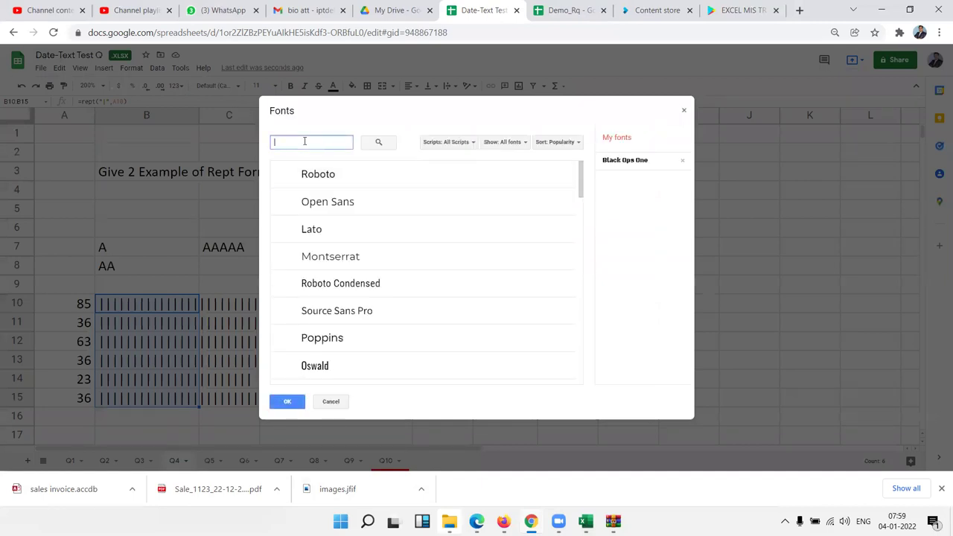
pyautogui.write('br')
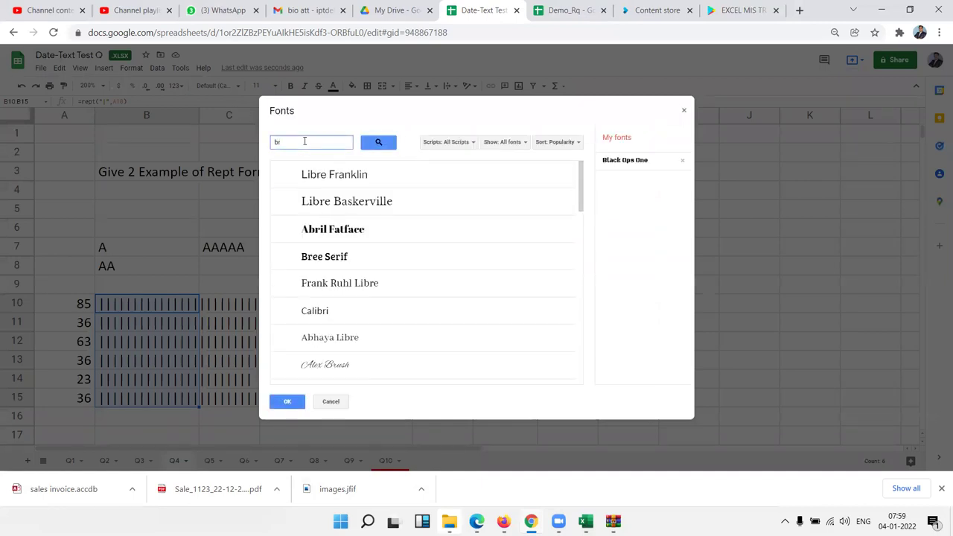
pyautogui.write('i')
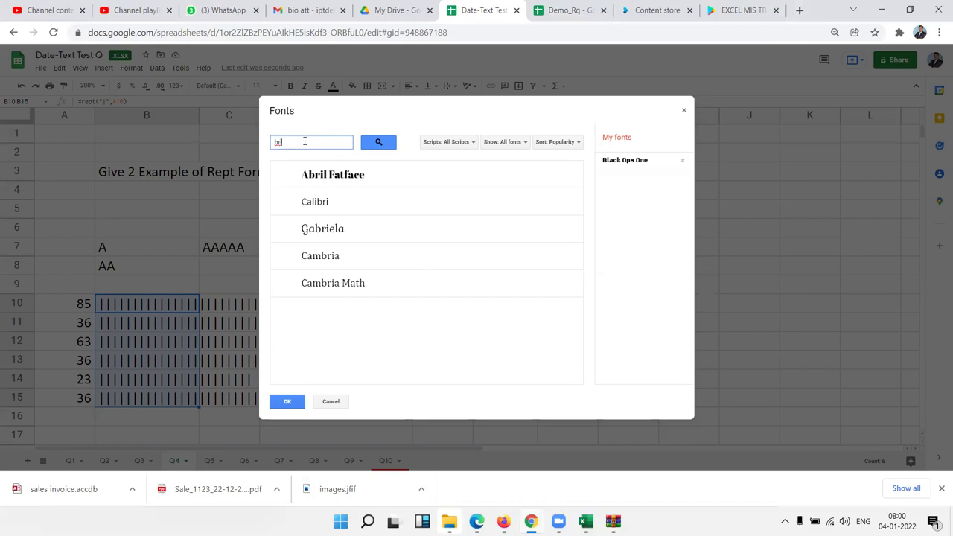
pyautogui.press('BackSpace')
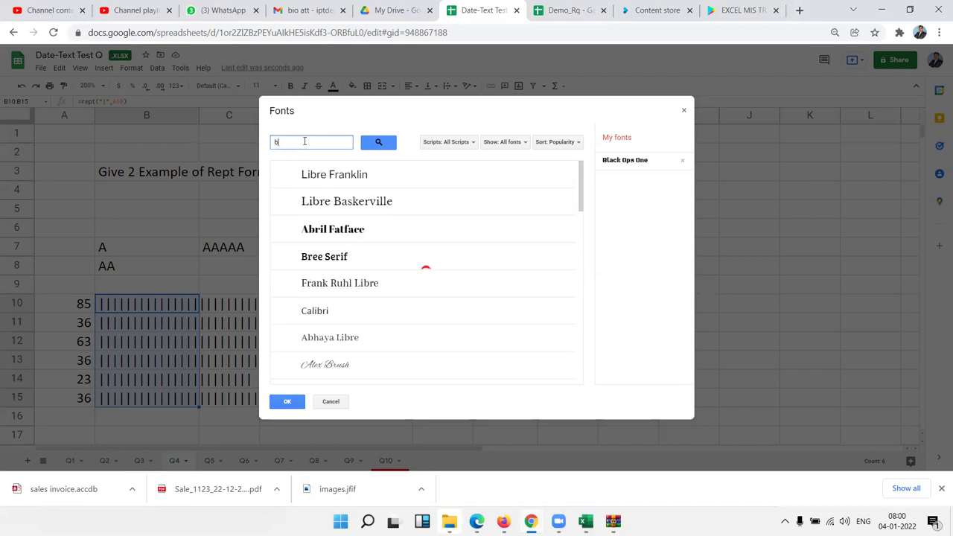
pyautogui.scroll(-6, 364, 266)
pyautogui.scroll(-5, 379, 264)
pyautogui.scroll(-4, 379, 265)
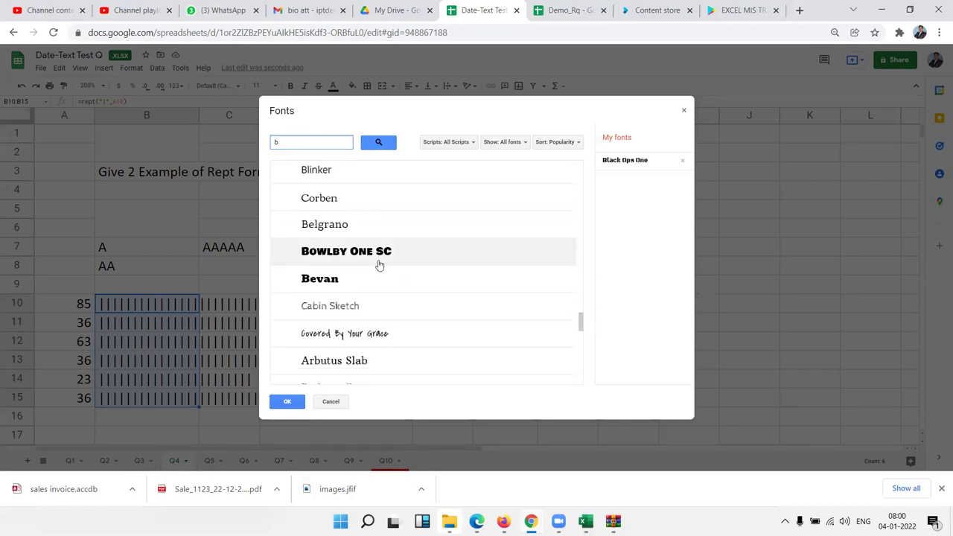
pyautogui.scroll(3, 379, 266)
pyautogui.scroll(-5, 379, 266)
pyautogui.scroll(4, 379, 266)
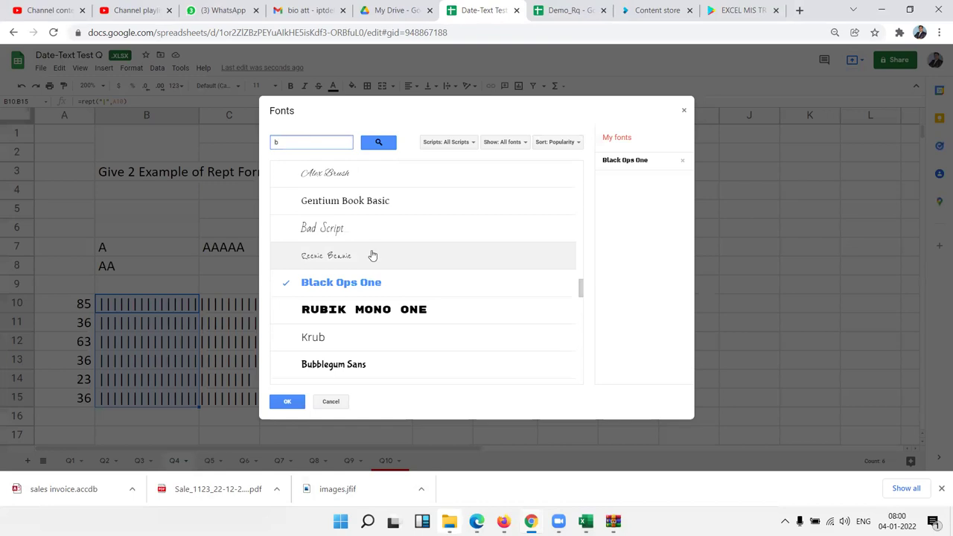
pyautogui.click(359, 319)
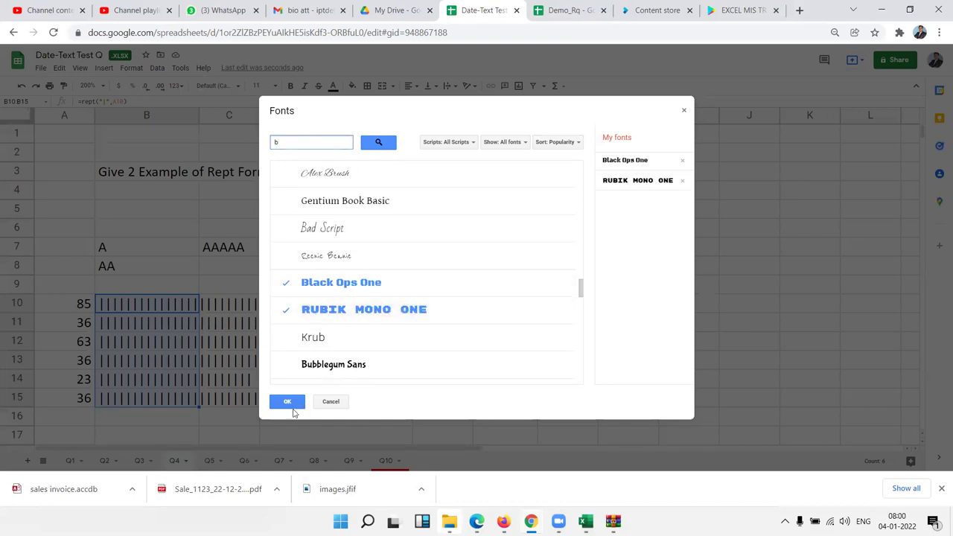
pyautogui.click(292, 402)
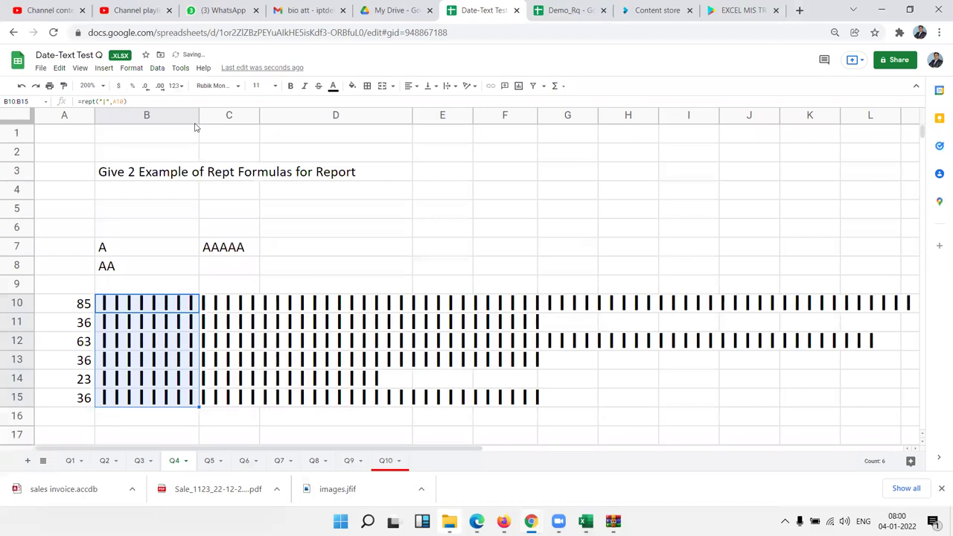
# Try the bars in Black Ops One, then Impact, then Pacifico.
pyautogui.click(224, 86)
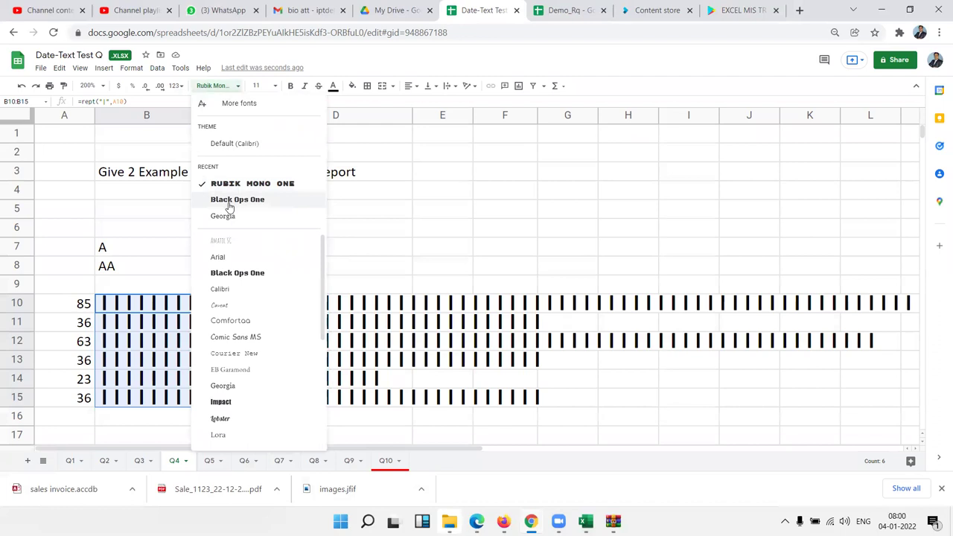
pyautogui.click(237, 200)
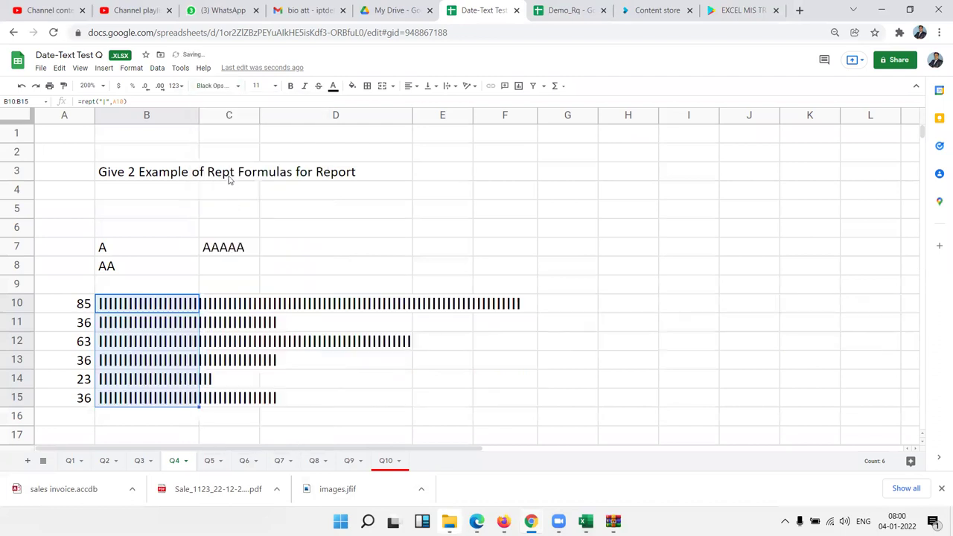
pyautogui.click(236, 86)
pyautogui.click(221, 402)
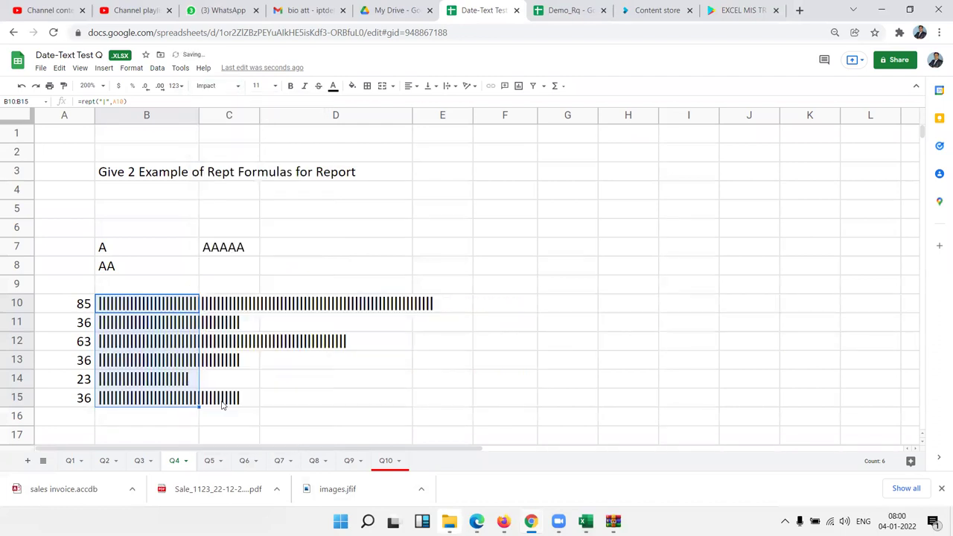
pyautogui.click(236, 88)
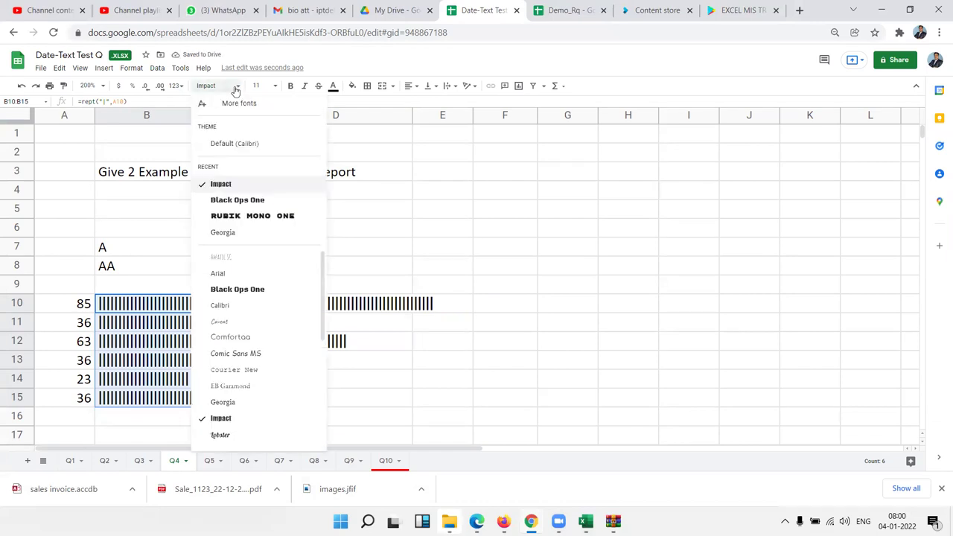
pyautogui.scroll(-3, 310, 301)
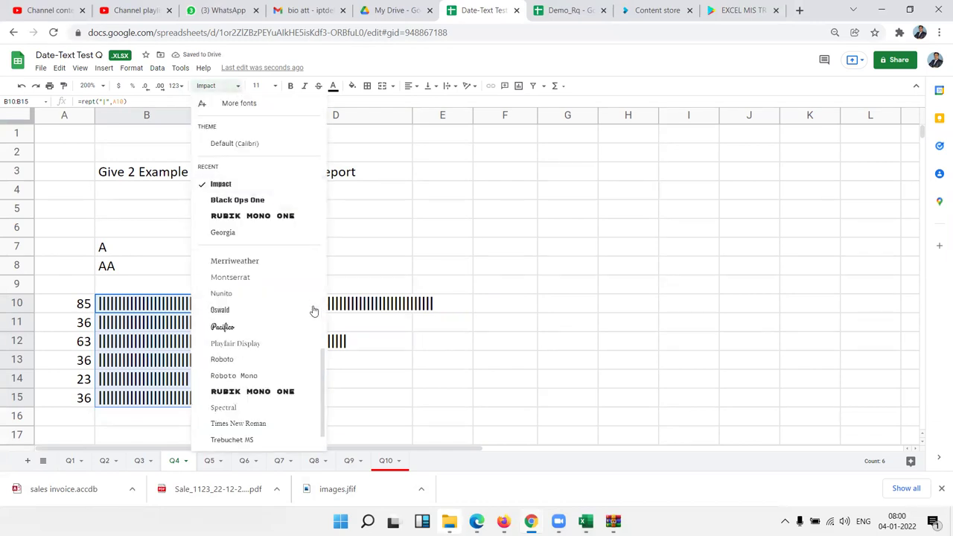
pyautogui.click(258, 327)
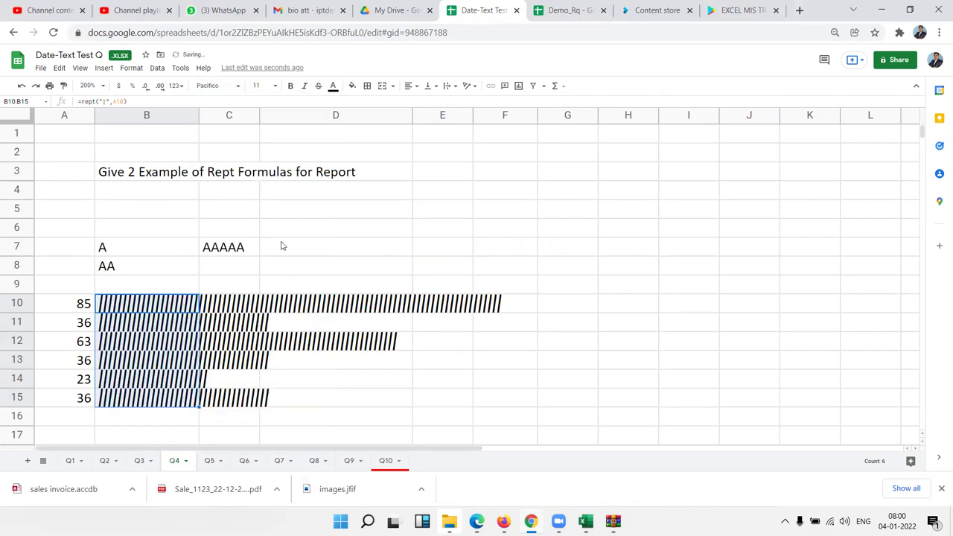
# Try Rubik Mono One, undo it, and settle on Impact for the bars.
pyautogui.click(275, 87)
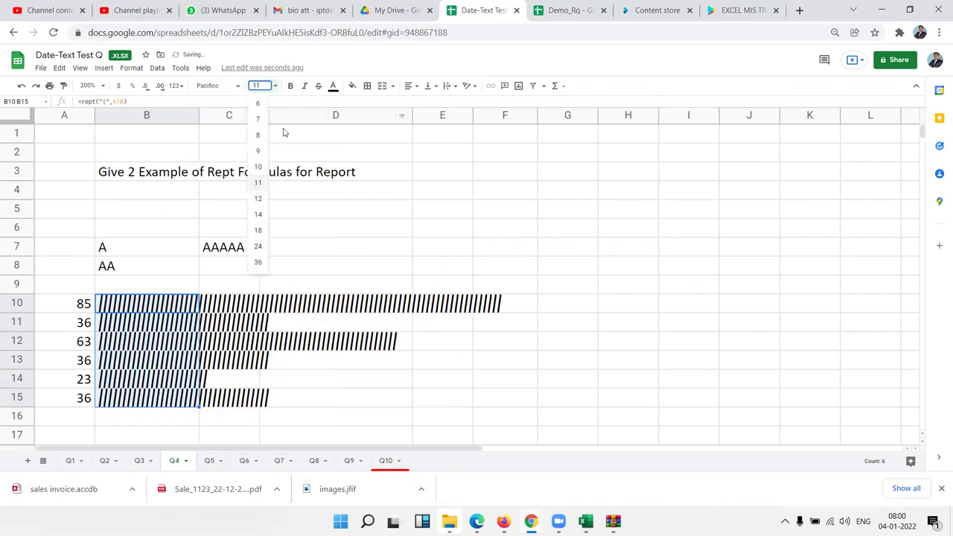
pyautogui.click(237, 87)
pyautogui.scroll(-5, 269, 342)
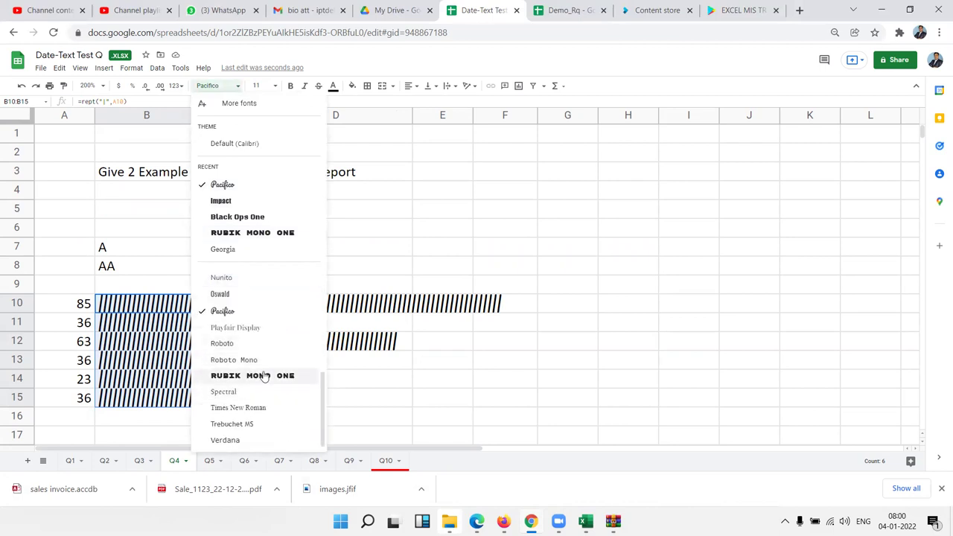
pyautogui.click(264, 377)
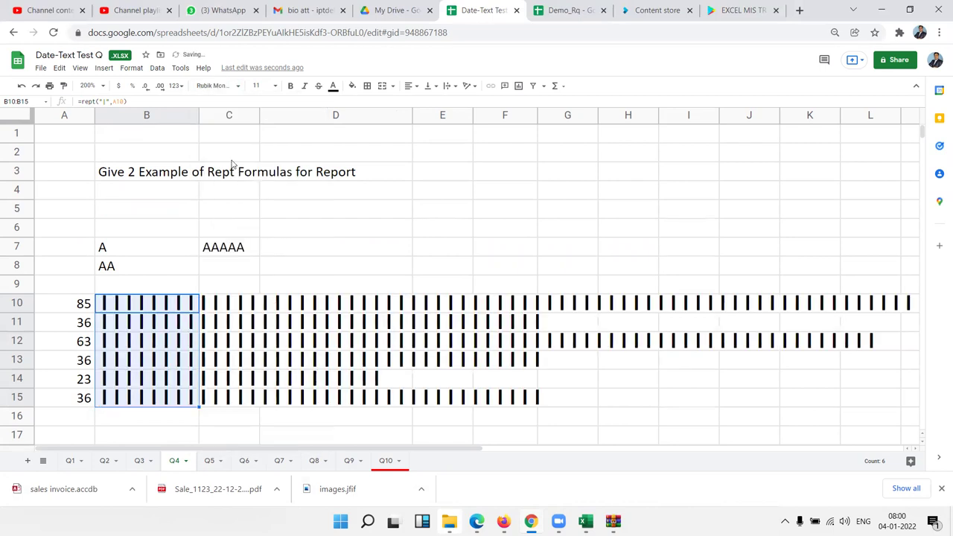
pyautogui.hotkey('ctrl', 'z')
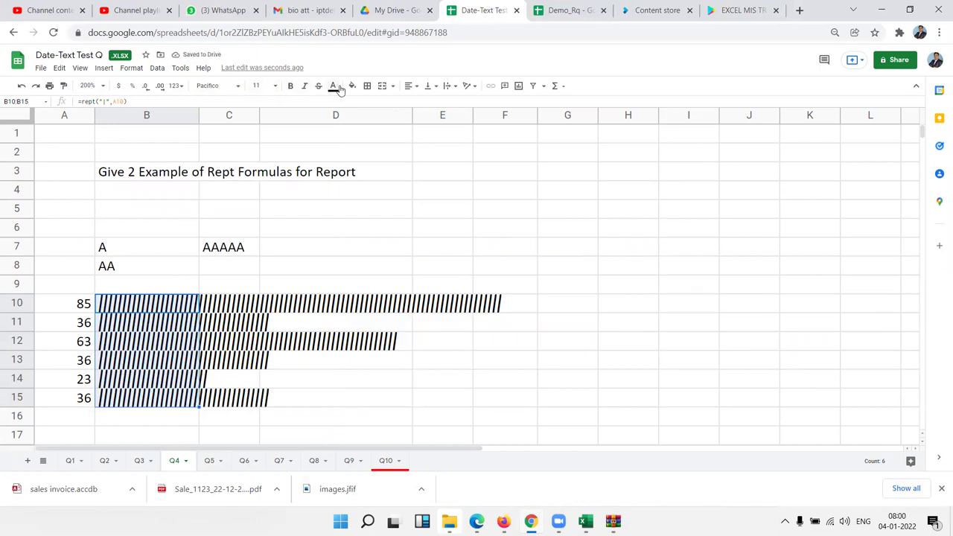
pyautogui.click(258, 86)
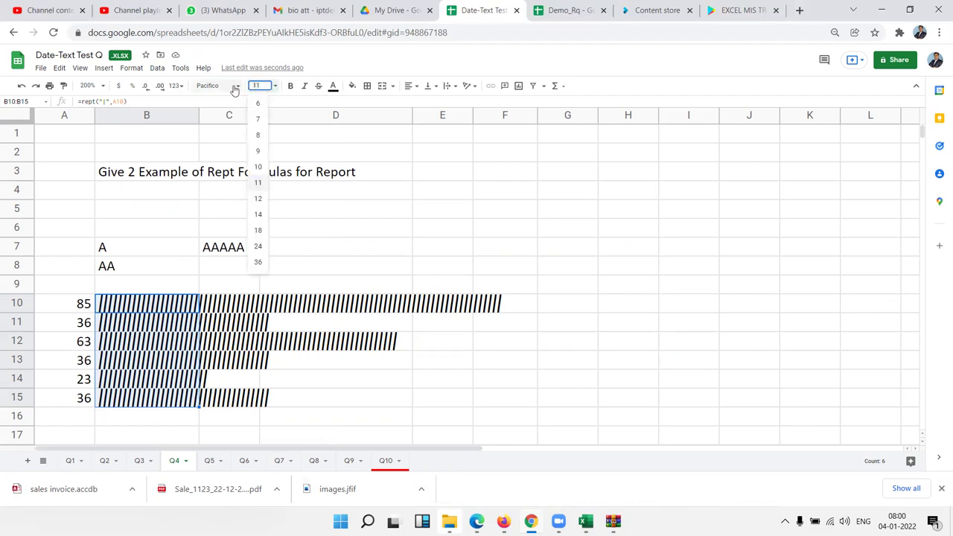
pyautogui.click(232, 86)
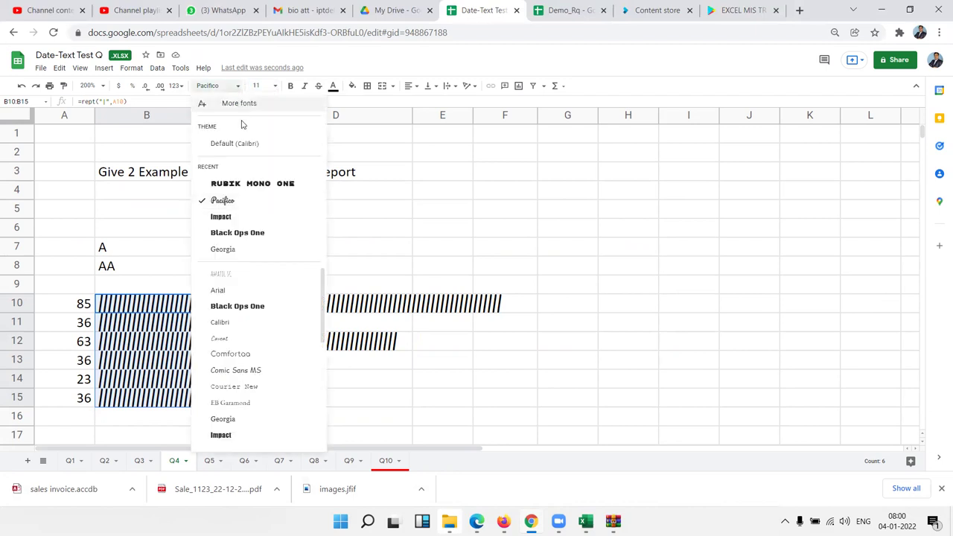
pyautogui.click(240, 216)
pyautogui.click(298, 417)
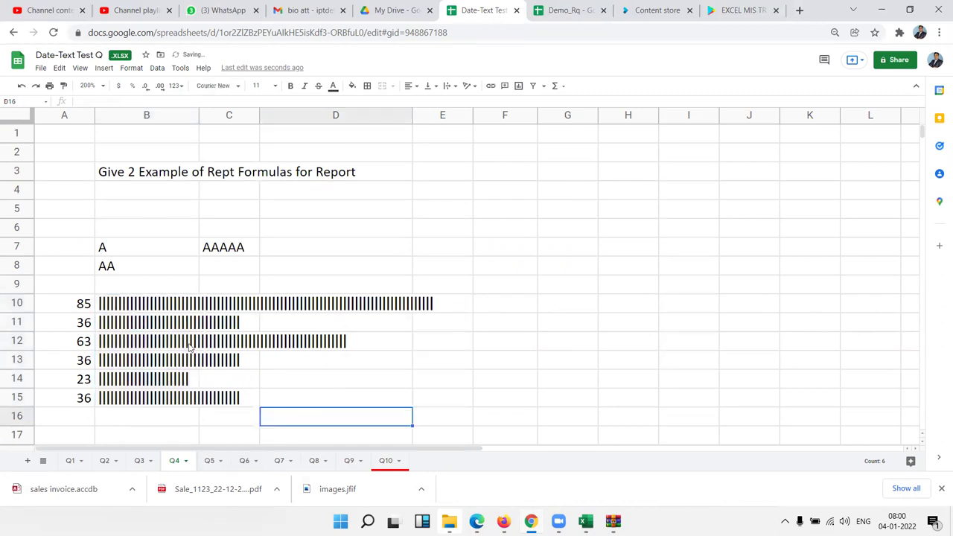
pyautogui.click(118, 312)
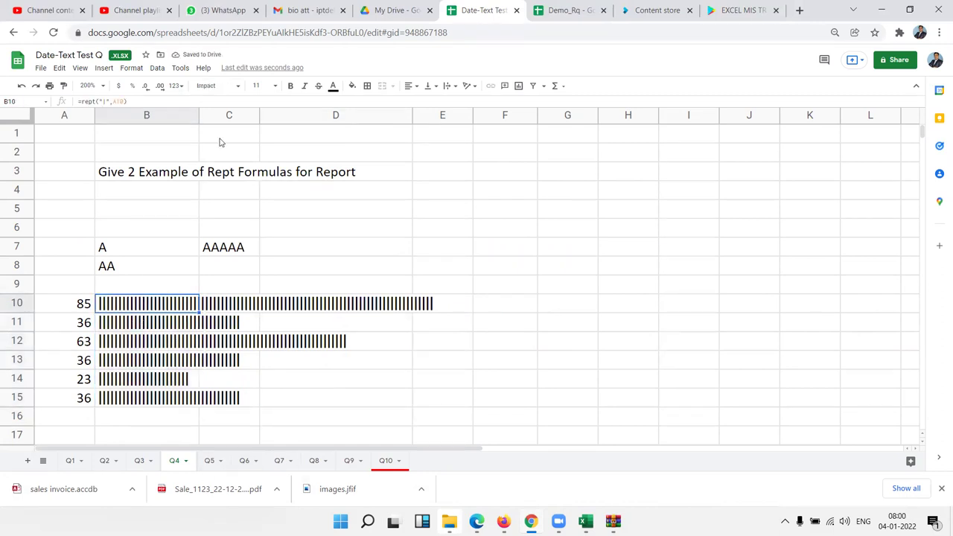
# Change B10 to =REPT("|",A10/20) and fill it down to B15.
pyautogui.click(134, 102)
pyautogui.write('/20')
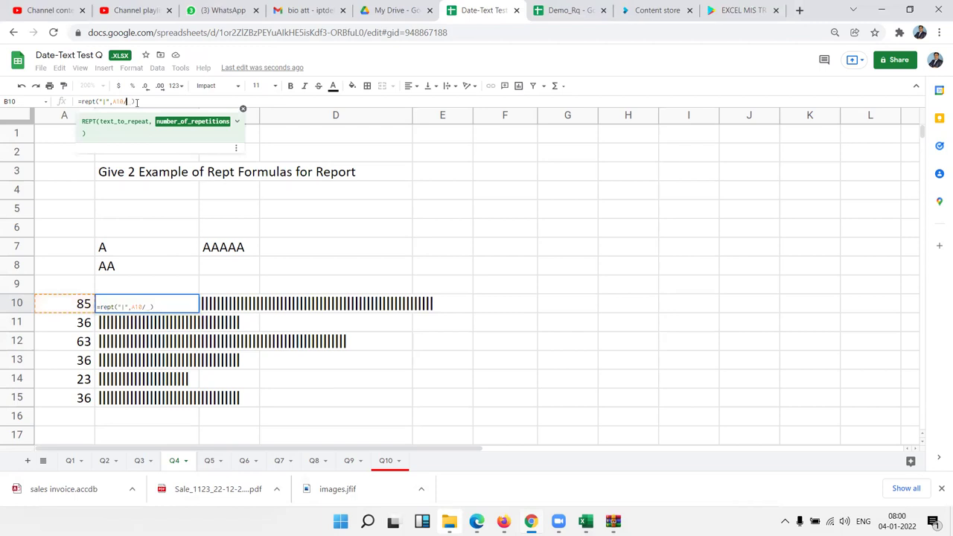
pyautogui.press('Return')
pyautogui.click(135, 303)
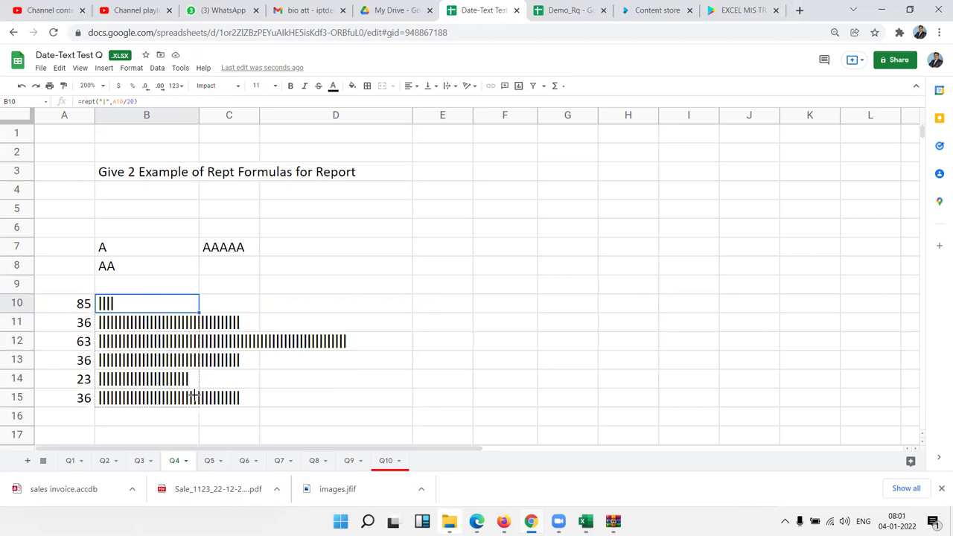
pyautogui.moveTo(196, 312); pyautogui.dragTo(191, 398)
# Change the divisor to 5 in B10 and refill the formula down to B15.
pyautogui.click(136, 312)
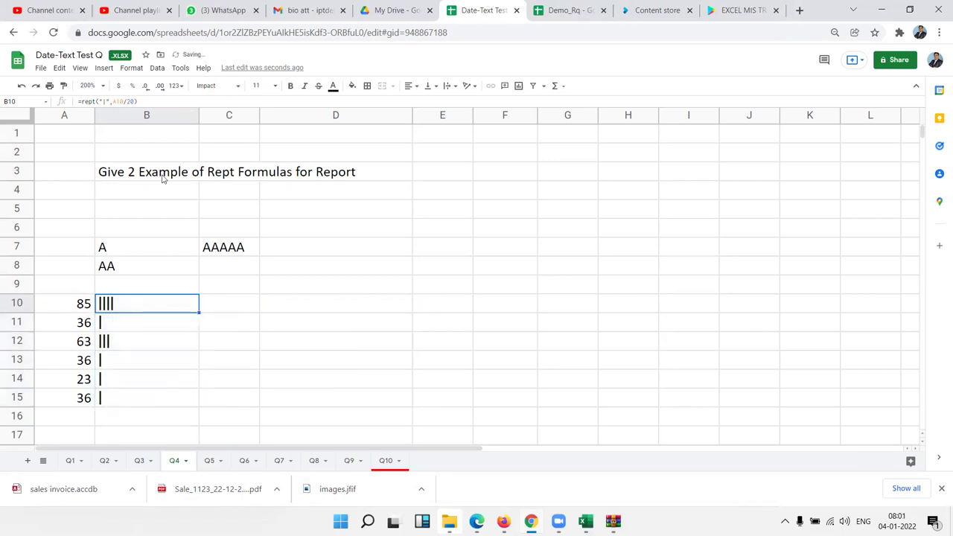
pyautogui.click(131, 101)
pyautogui.doubleClick(132, 101)
pyautogui.press('BackSpace')
pyautogui.write('5')
pyautogui.press('Return')
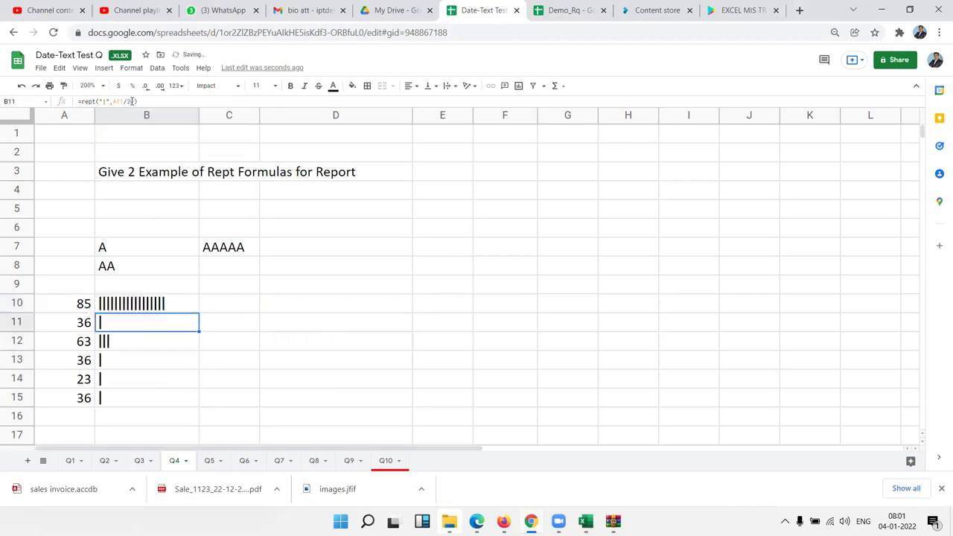
pyautogui.click(190, 308)
pyautogui.moveTo(195, 311); pyautogui.dragTo(198, 398)
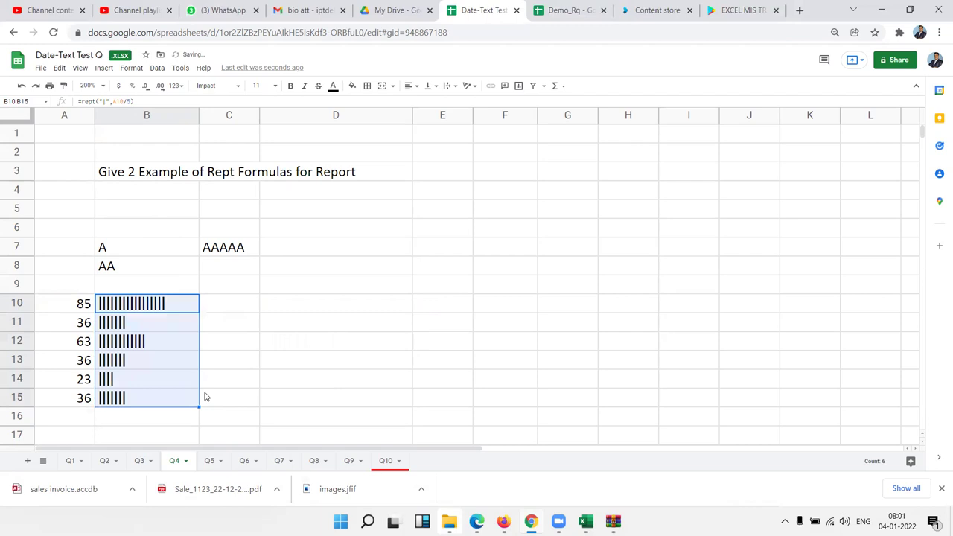
# Colour the bar text in B10:B15 cyan.
pyautogui.click(302, 315)
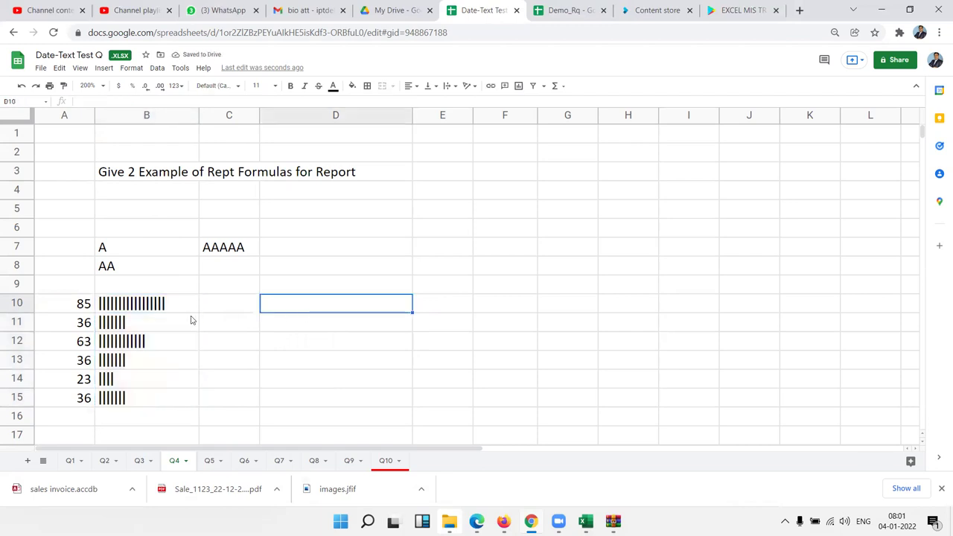
pyautogui.click(164, 309)
pyautogui.moveTo(165, 330); pyautogui.dragTo(160, 400)
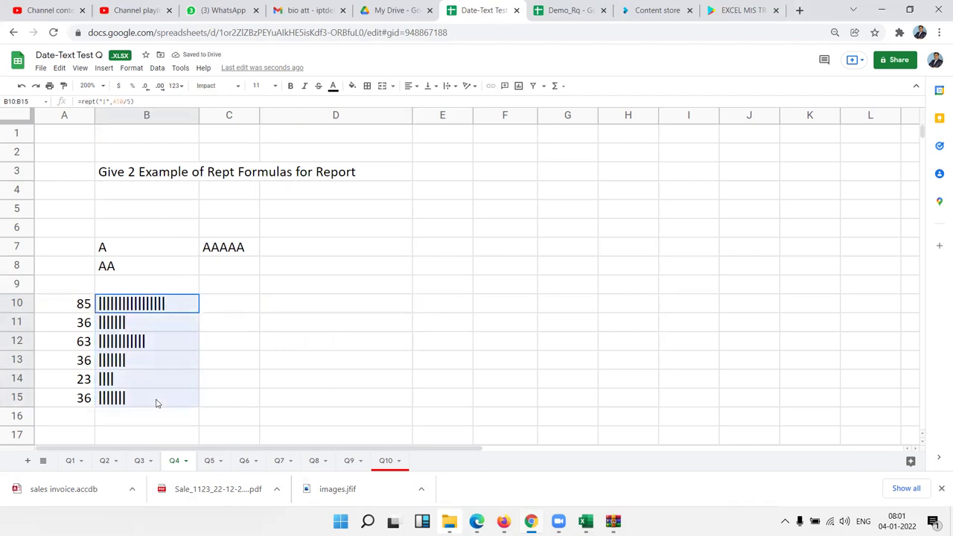
pyautogui.click(334, 87)
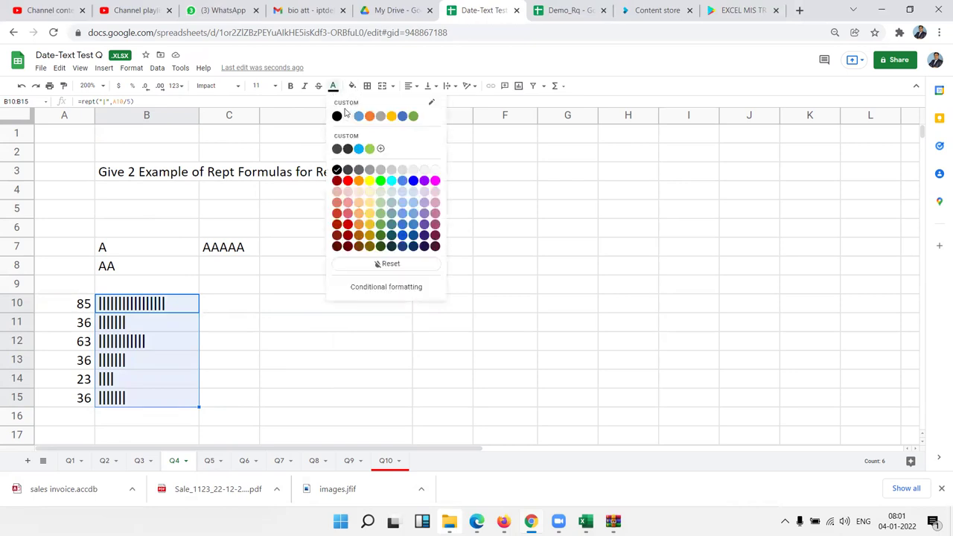
pyautogui.click(391, 184)
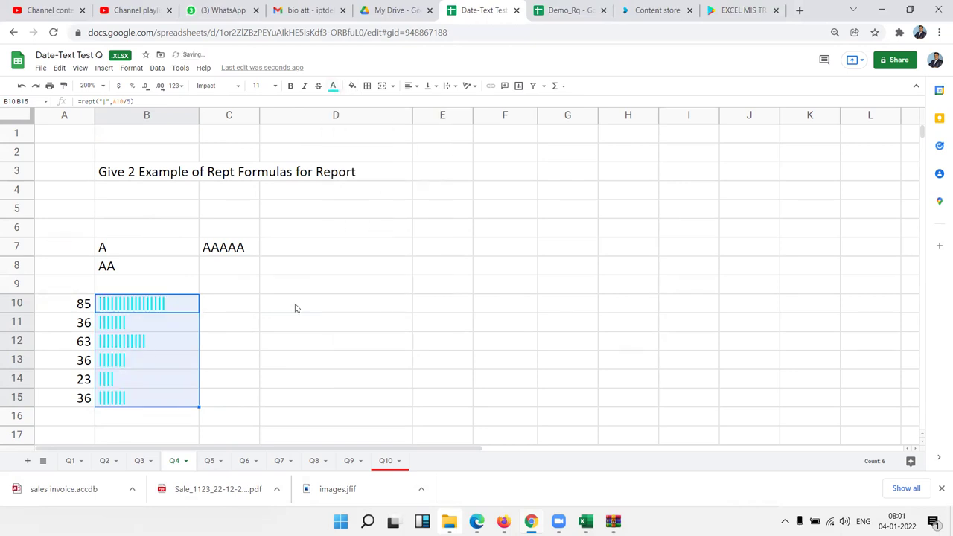
pyautogui.moveTo(275, 321); pyautogui.dragTo(269, 337)
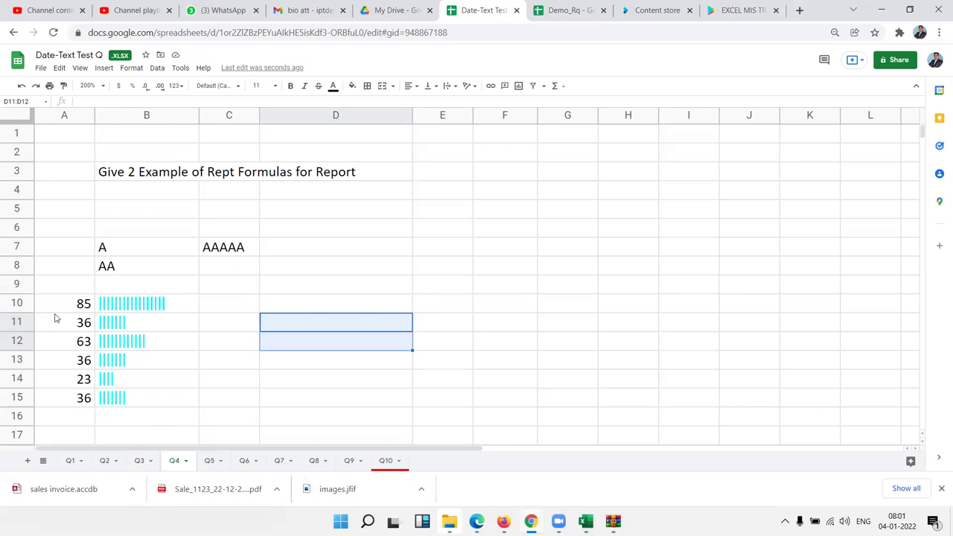
# On Q5, enter =VALUE(A4) in B4 and fill to B8, giving 1502, 1254, 1254, 82215, 1326.
pyautogui.click(209, 460)
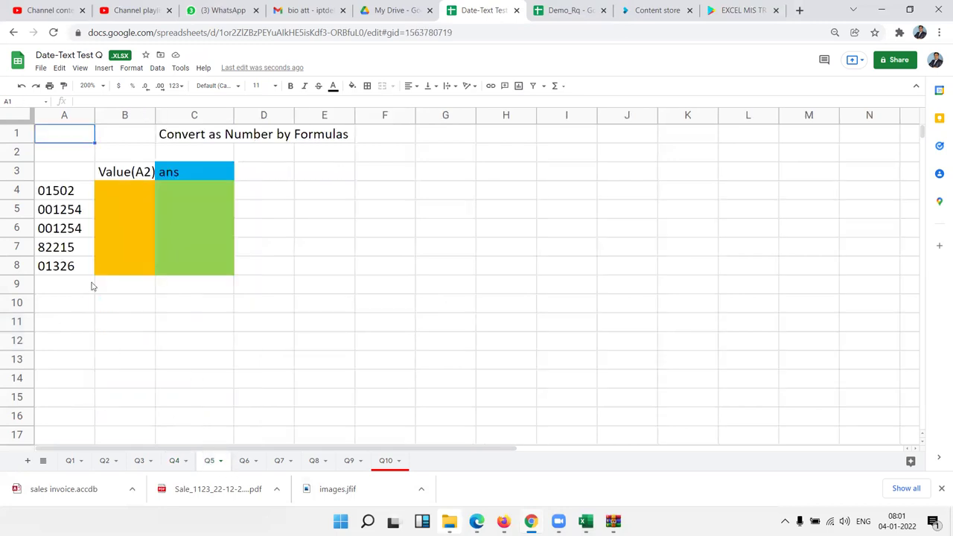
pyautogui.click(53, 198)
pyautogui.click(98, 192)
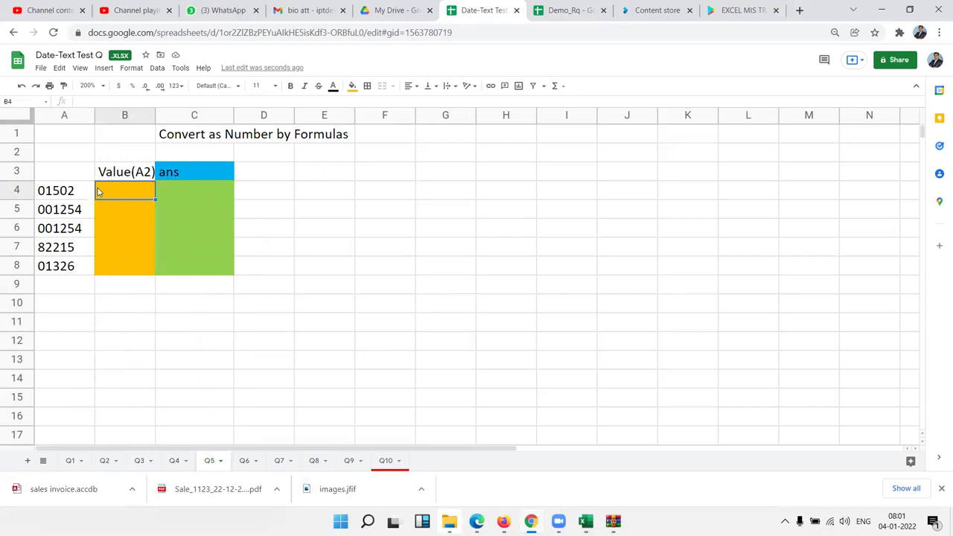
pyautogui.write('=val')
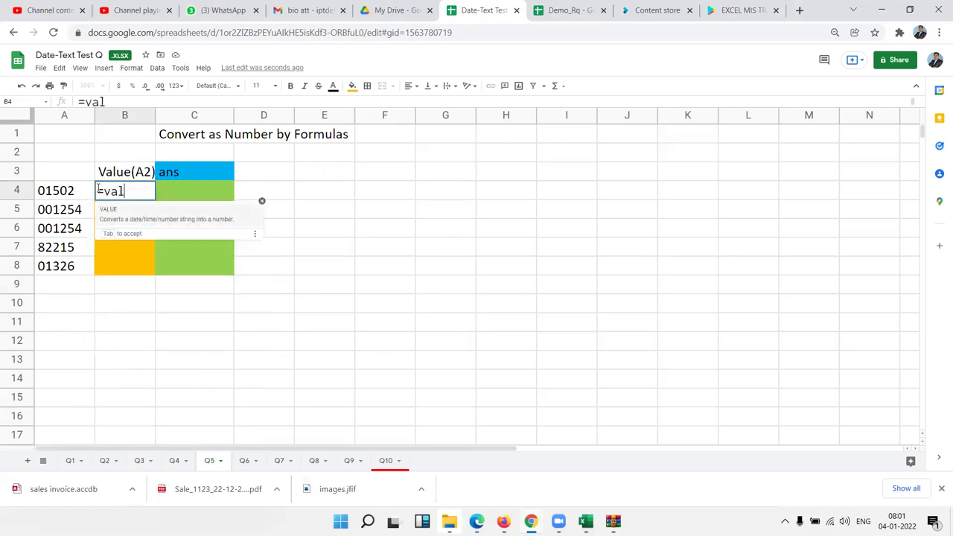
pyautogui.press('Tab')
pyautogui.write('A4')
pyautogui.press('Return')
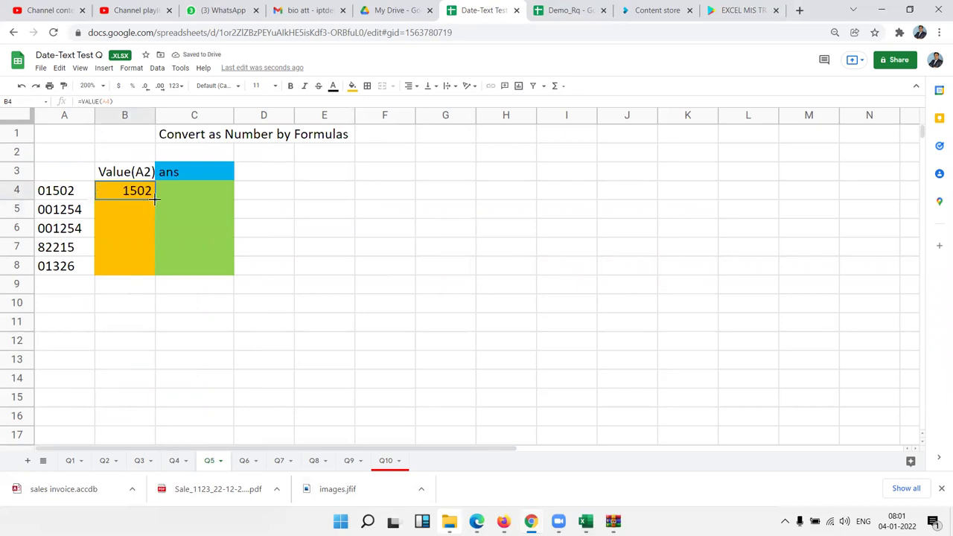
pyautogui.doubleClick(154, 199)
pyautogui.click(141, 214)
pyautogui.click(140, 249)
pyautogui.click(139, 268)
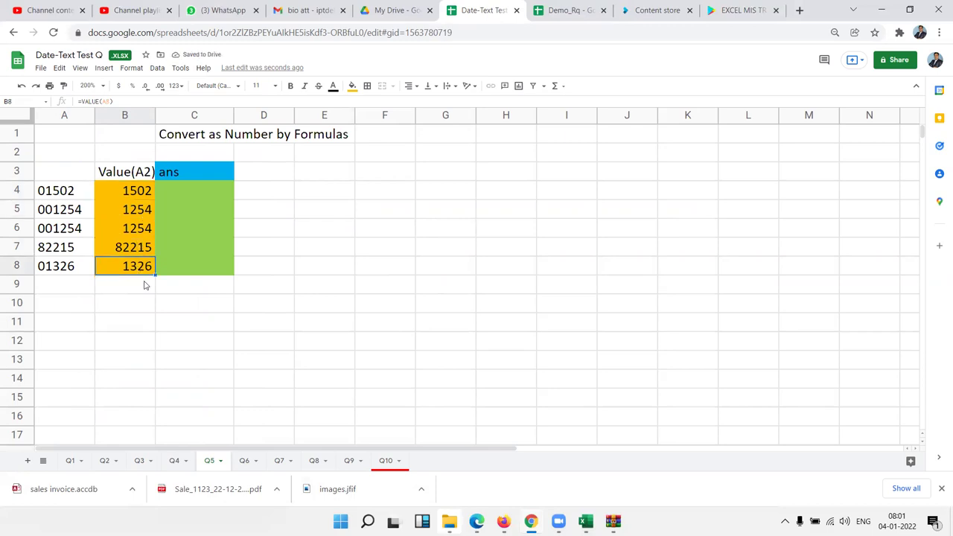
# On Q6, enter =DATEDIF(B2,C2,"y") in D2 for the age in years.
pyautogui.click(244, 461)
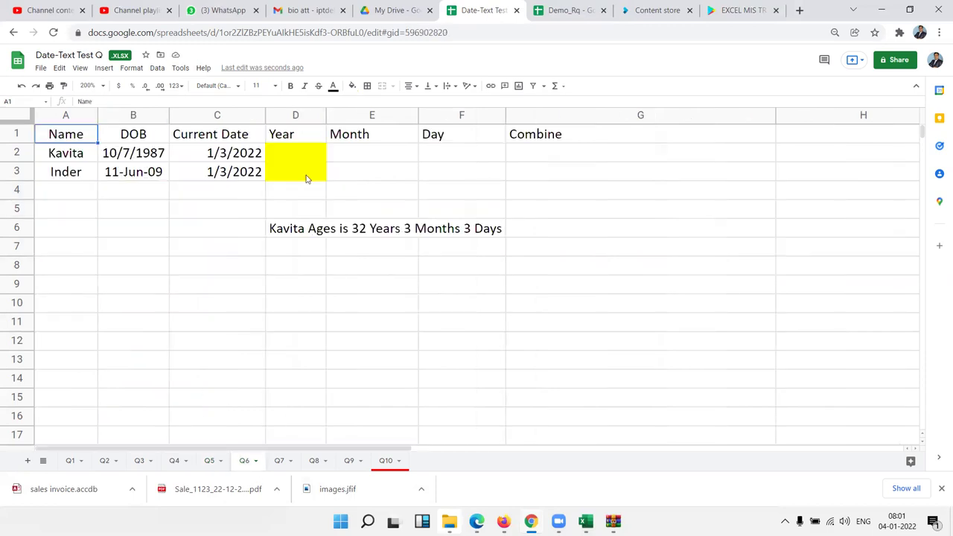
pyautogui.click(287, 151)
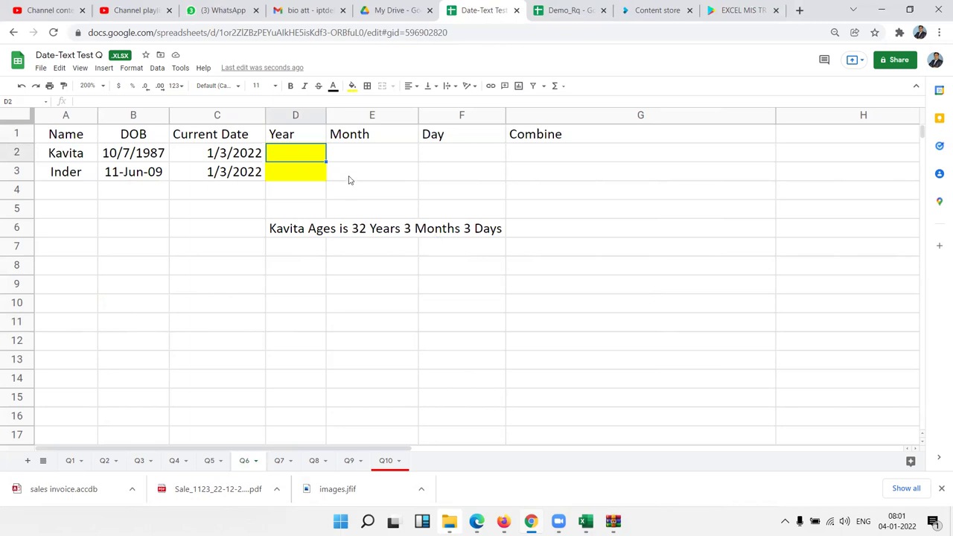
pyautogui.write('=datedi')
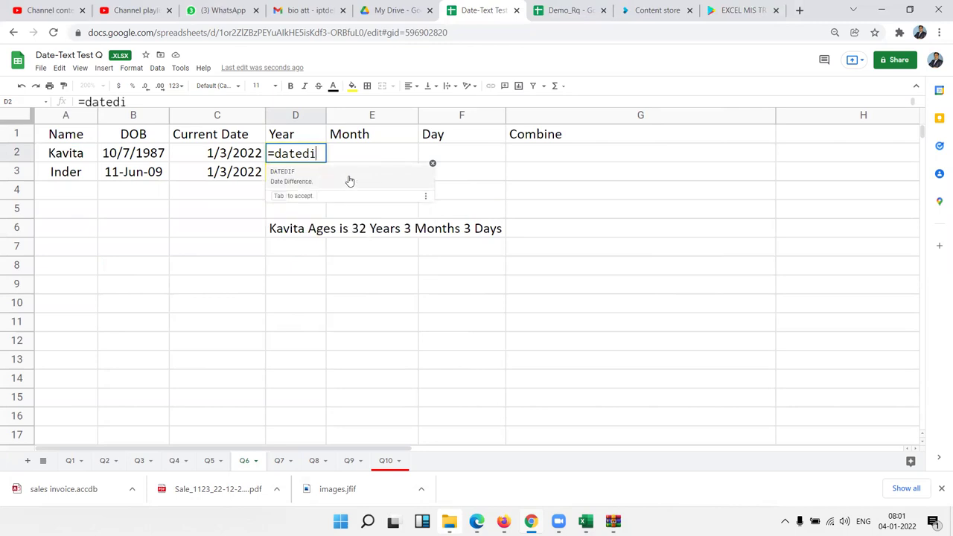
pyautogui.press('Tab')
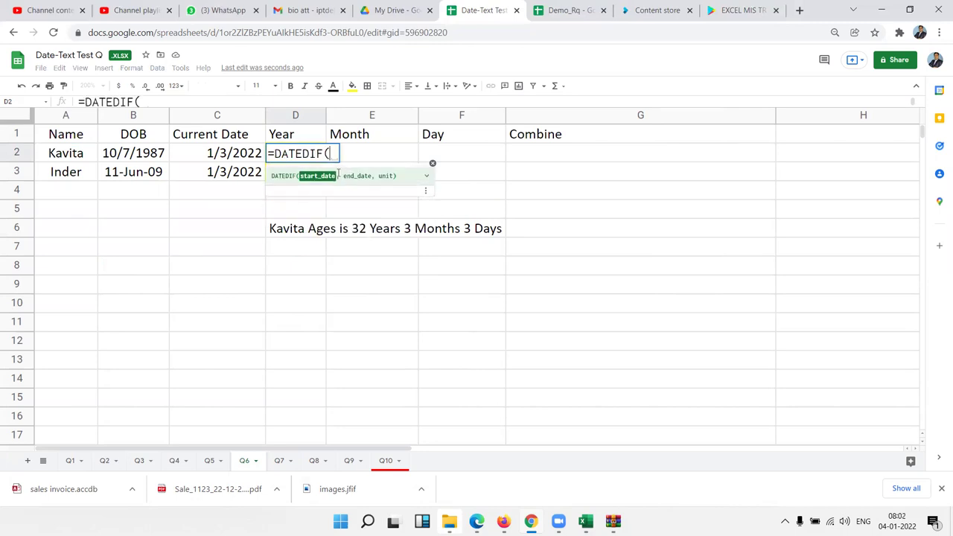
pyautogui.click(127, 153)
pyautogui.write(',')
pyautogui.click(198, 157)
pyautogui.write(',"y"')
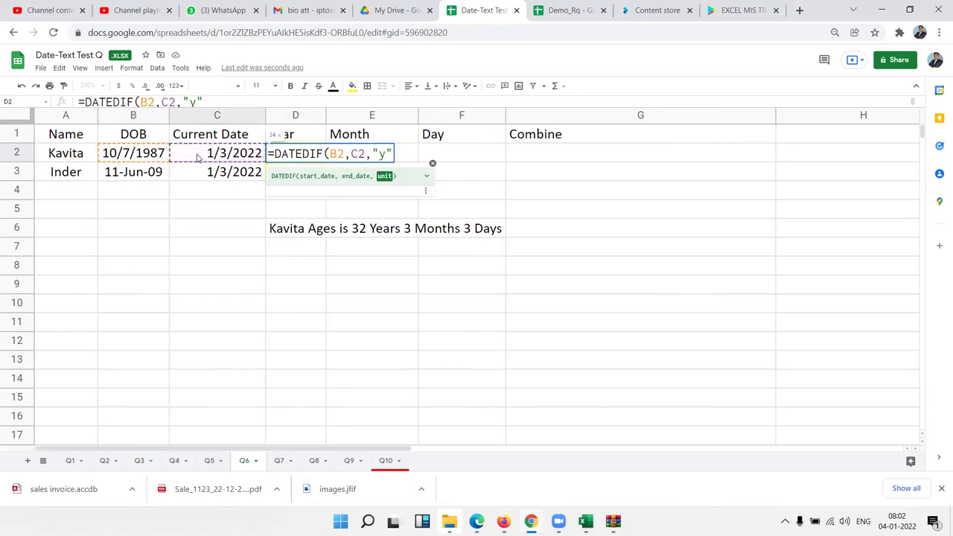
pyautogui.write(')')
pyautogui.hotkey('ctrl', 'a')
pyautogui.hotkey('ctrl', 'c')
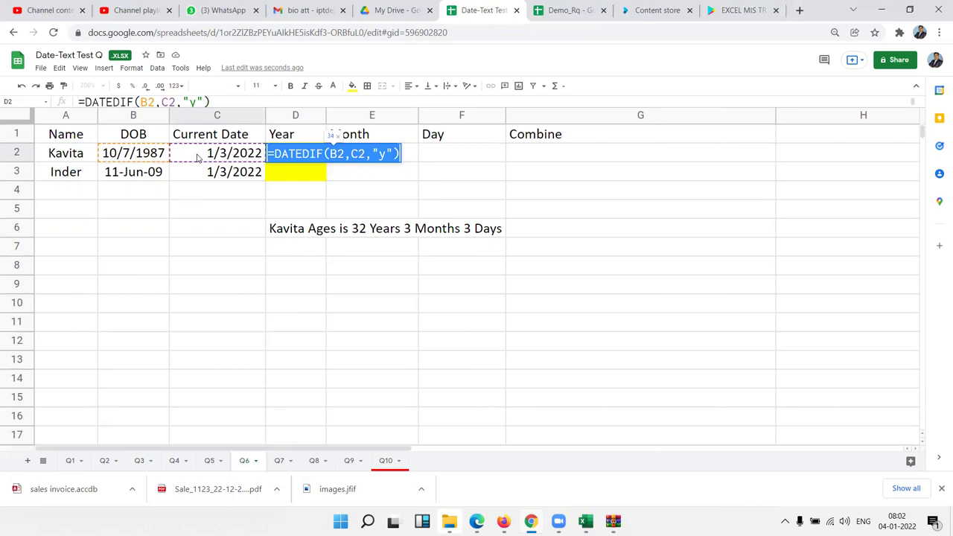
pyautogui.press('Return')
pyautogui.press('Up')
pyautogui.press('Right')
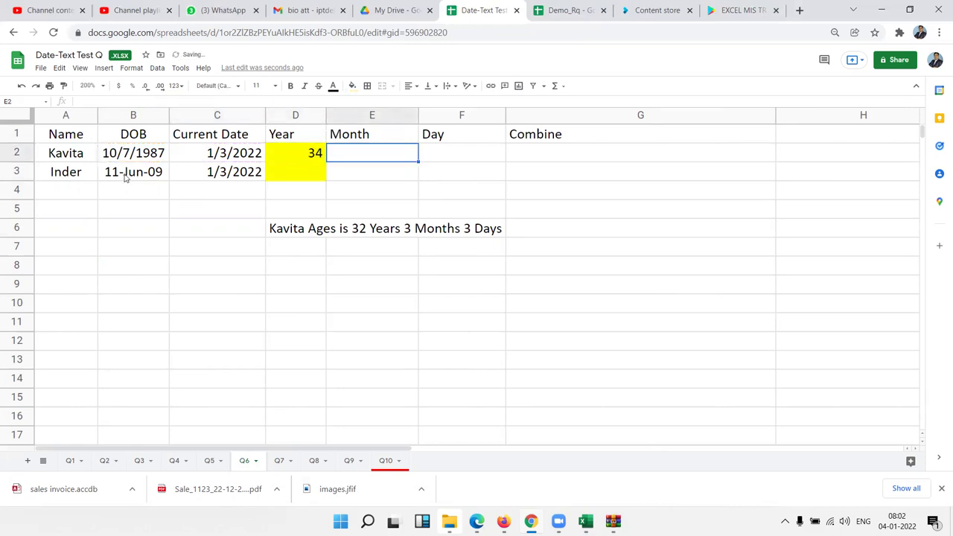
# Enter the "ym" DATEDIF version in E2, showing 2 months.
pyautogui.doubleClick(339, 150)
pyautogui.hotkey('ctrl', 'v')
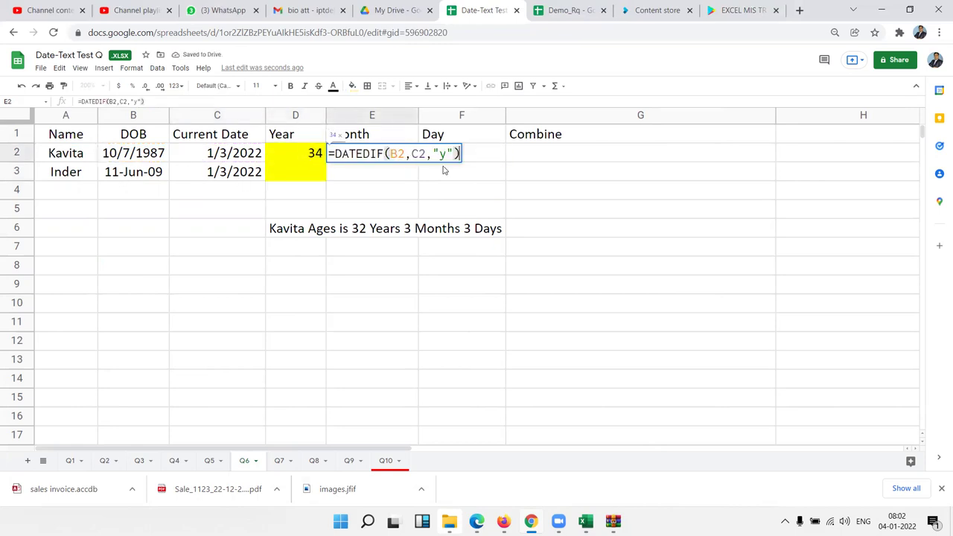
pyautogui.click(450, 153)
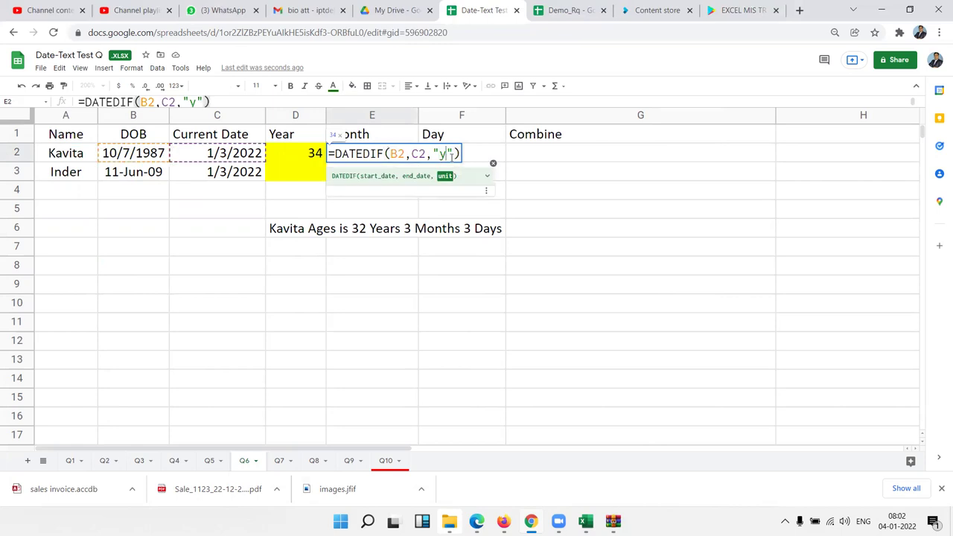
pyautogui.write('m')
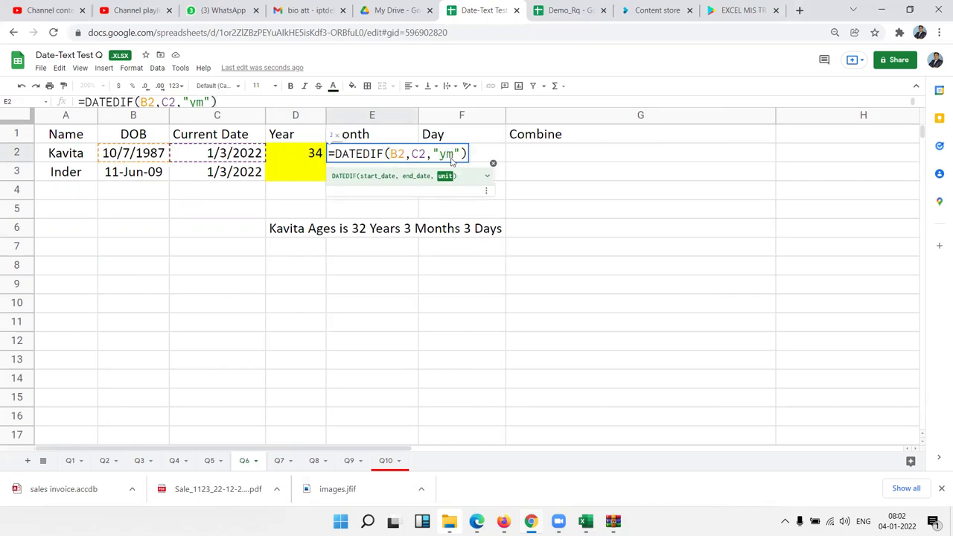
pyautogui.press('Return')
# Enter the "md" DATEDIF version in F2, showing 27 days.
pyautogui.click(452, 158)
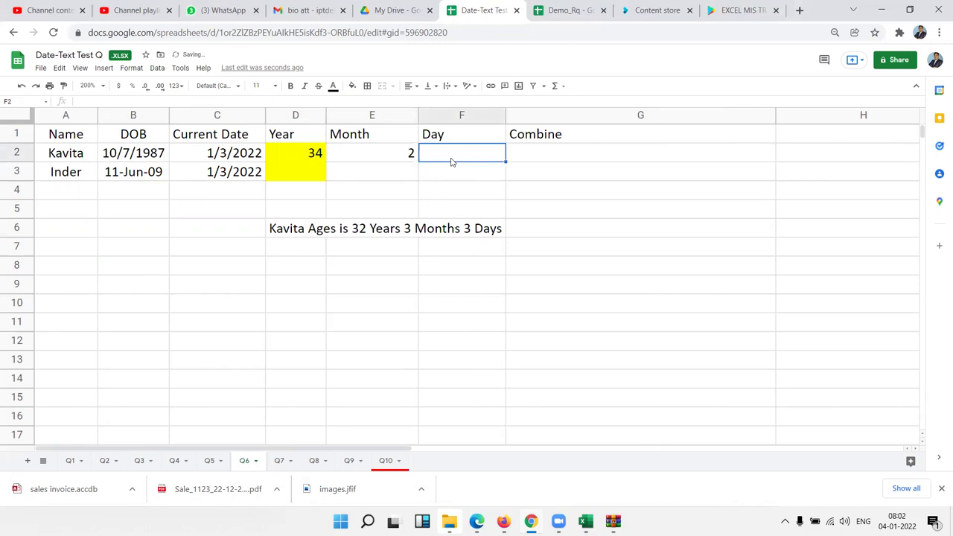
pyautogui.doubleClick(452, 158)
pyautogui.hotkey('ctrl', 'v')
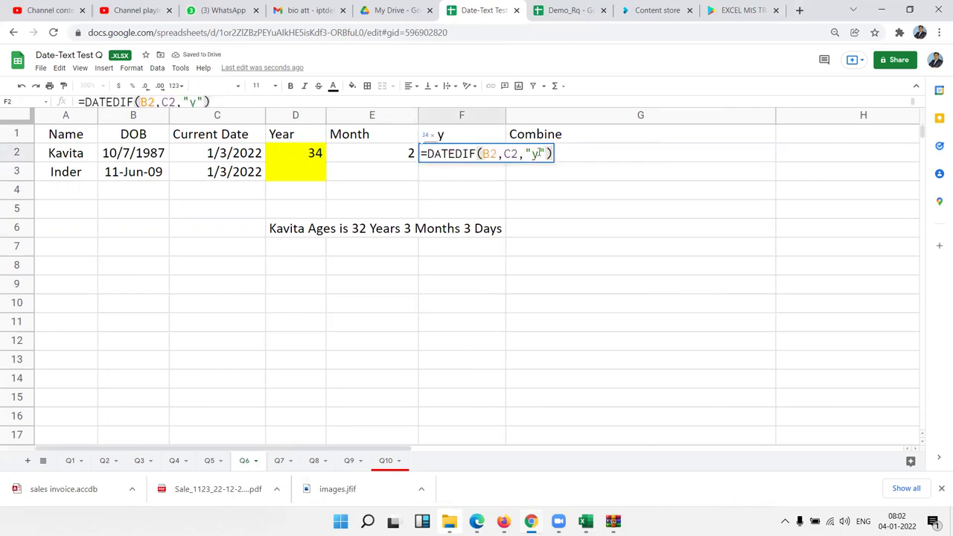
pyautogui.doubleClick(539, 152)
pyautogui.click(536, 153)
pyautogui.press('BackSpace')
pyautogui.write('md')
pyautogui.press('Return')
# Select the age results D2:F2 and begin a formula in the Combine cell G2.
pyautogui.click(502, 154)
pyautogui.moveTo(324, 154)
pyautogui.mouseDown()
pyautogui.moveTo(456, 155)
pyautogui.moveTo(509, 178)
pyautogui.mouseUp()
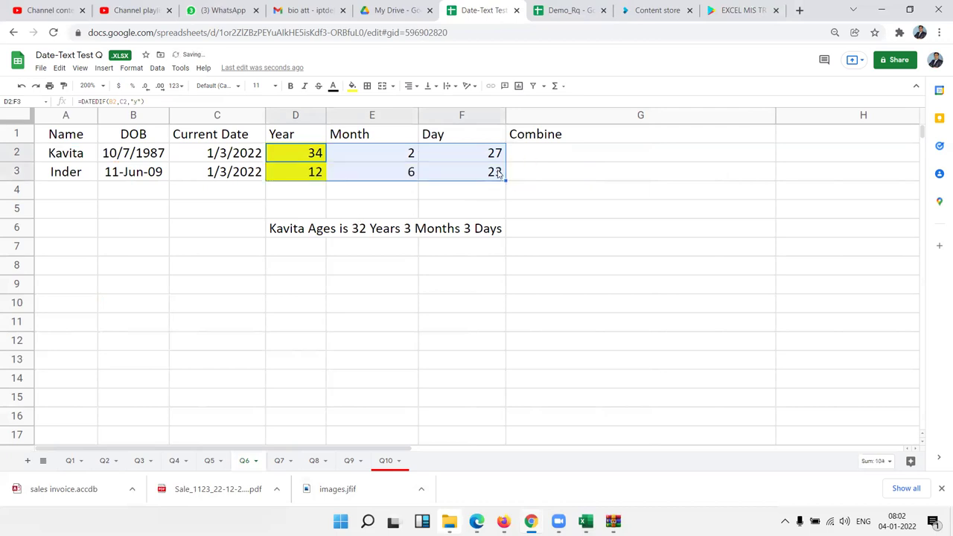
pyautogui.click(569, 158)
pyautogui.write('=')
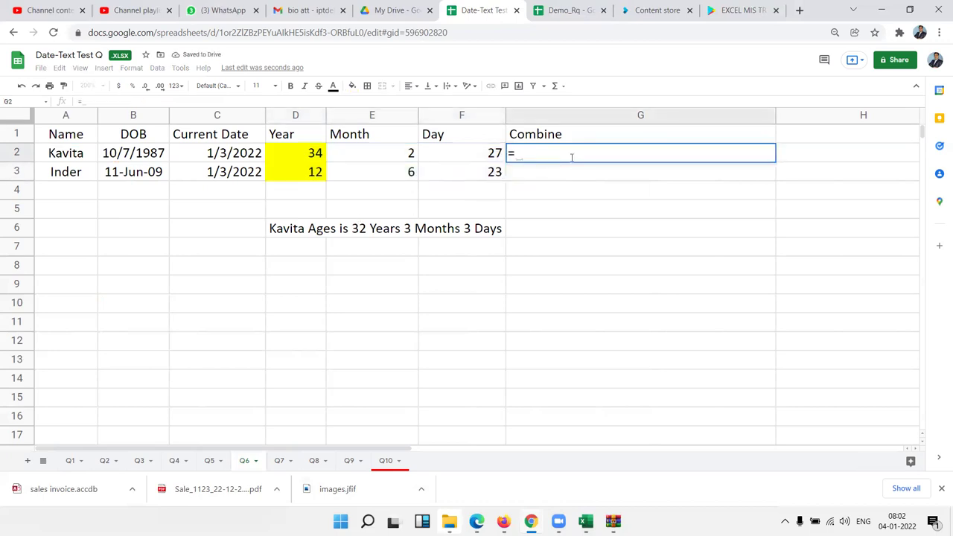
# Build =A2&" Ages is "&D2&" years "&E2&" Month" in G2, referencing A2, D2 and E2.
pyautogui.click(67, 156)
pyautogui.write('&" "')
pyautogui.press('BackSpace')
pyautogui.press('BackSpace')
pyautogui.press('BackSpace')
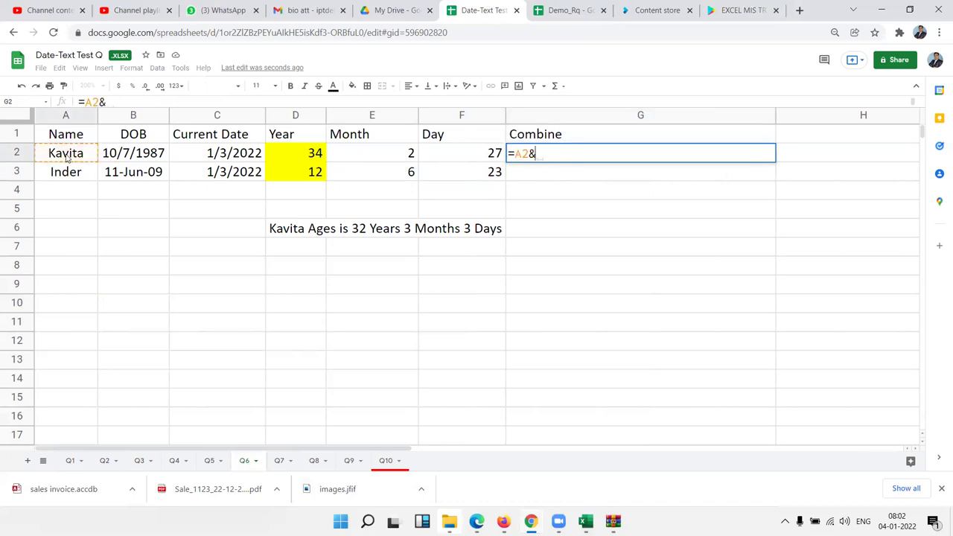
pyautogui.write('" ')
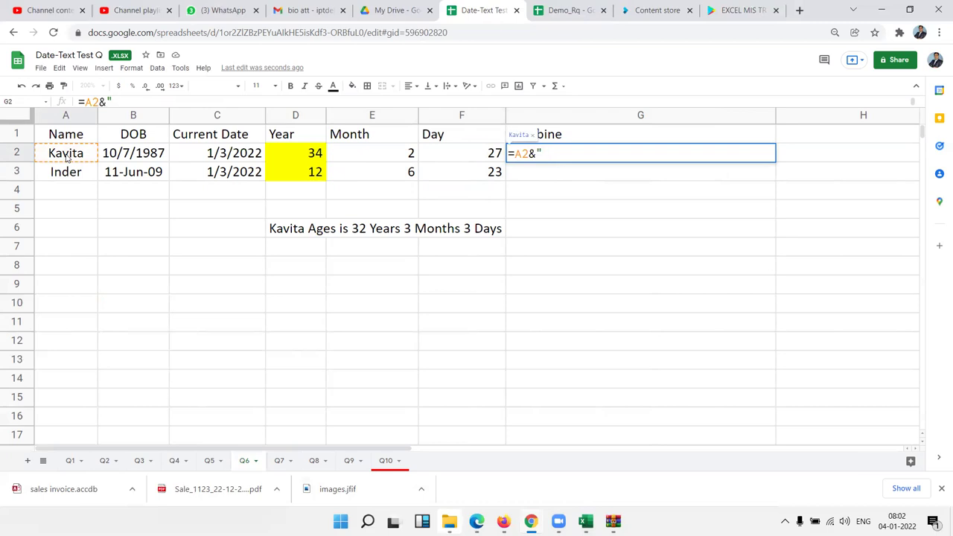
pyautogui.write('A')
pyautogui.write('ges ')
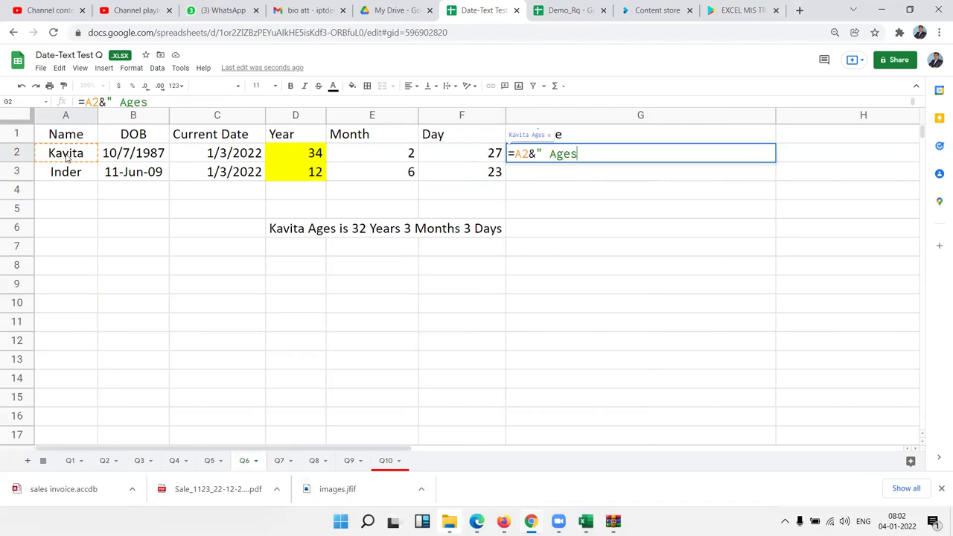
pyautogui.write('is ')
pyautogui.write('"&')
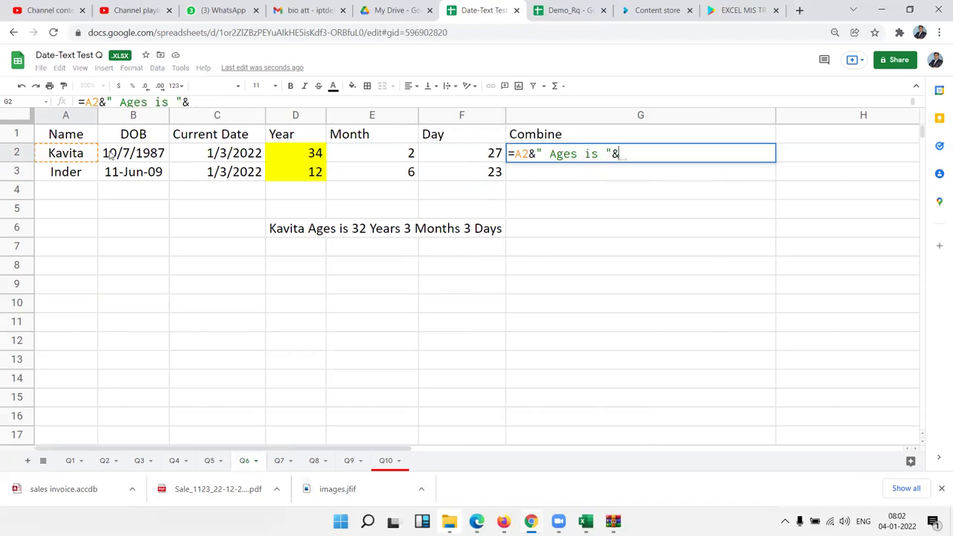
pyautogui.click(277, 155)
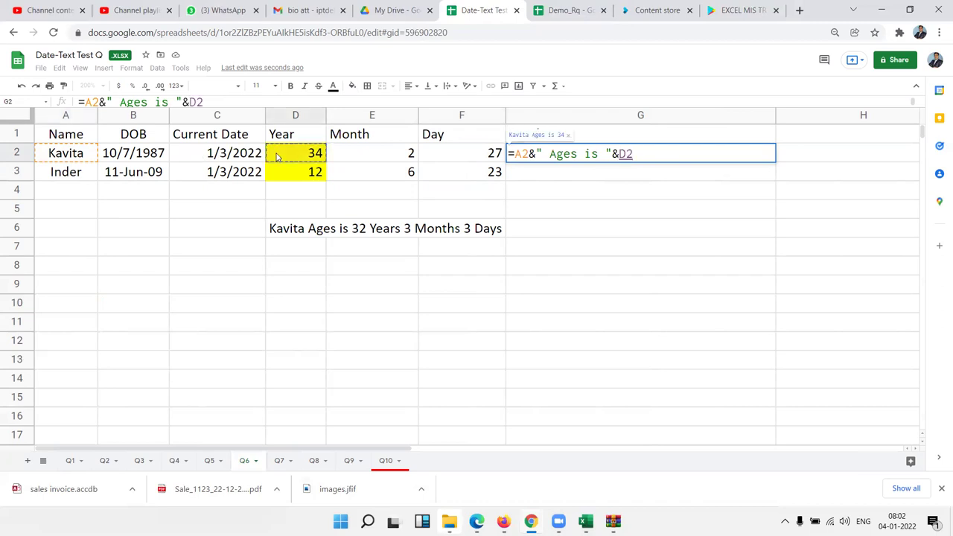
pyautogui.write('&')
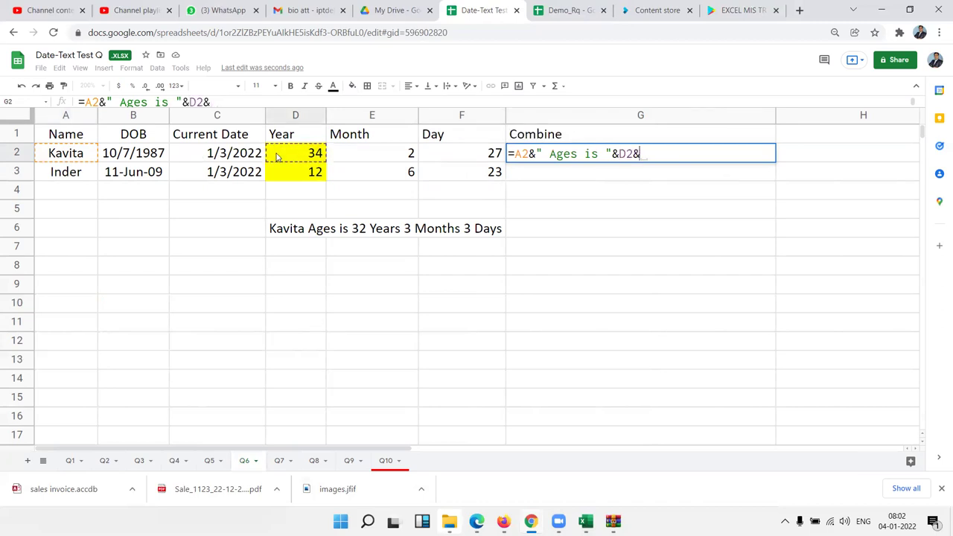
pyautogui.write('" ')
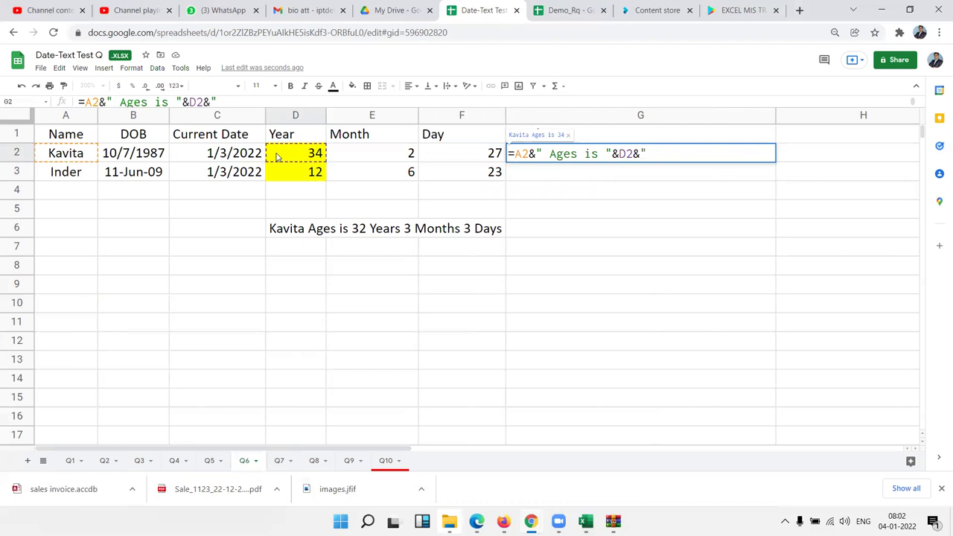
pyautogui.write('years"')
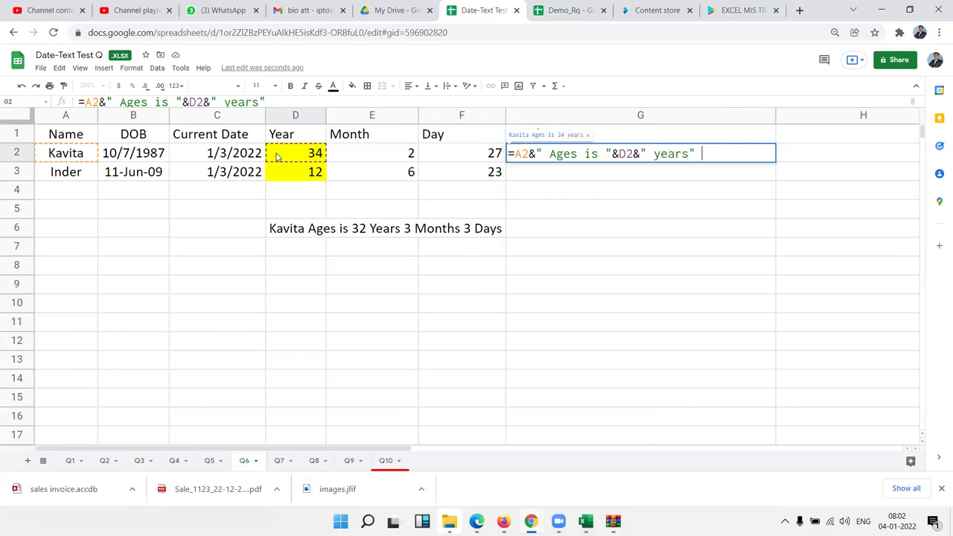
pyautogui.press('BackSpace')
pyautogui.press('Left')
pyautogui.write('&')
pyautogui.click(384, 162)
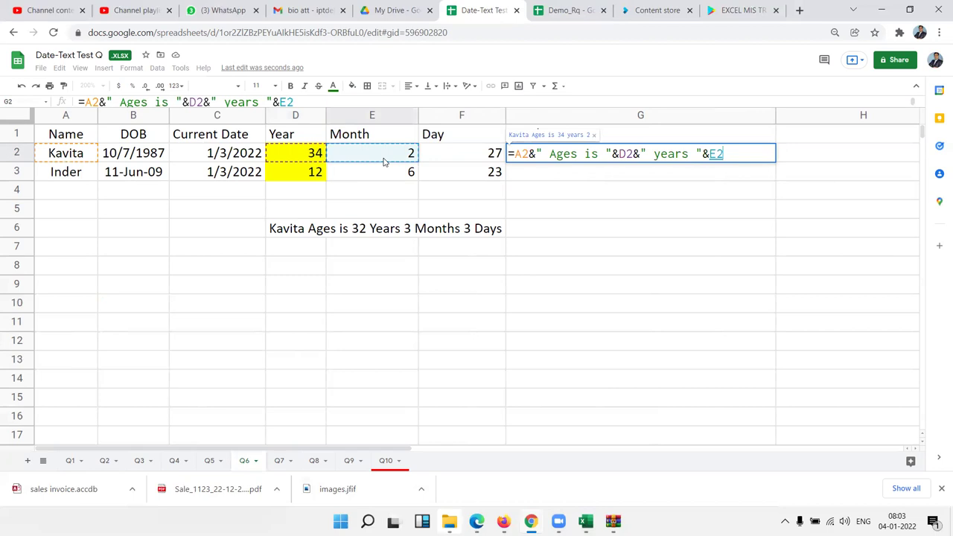
pyautogui.write('&')
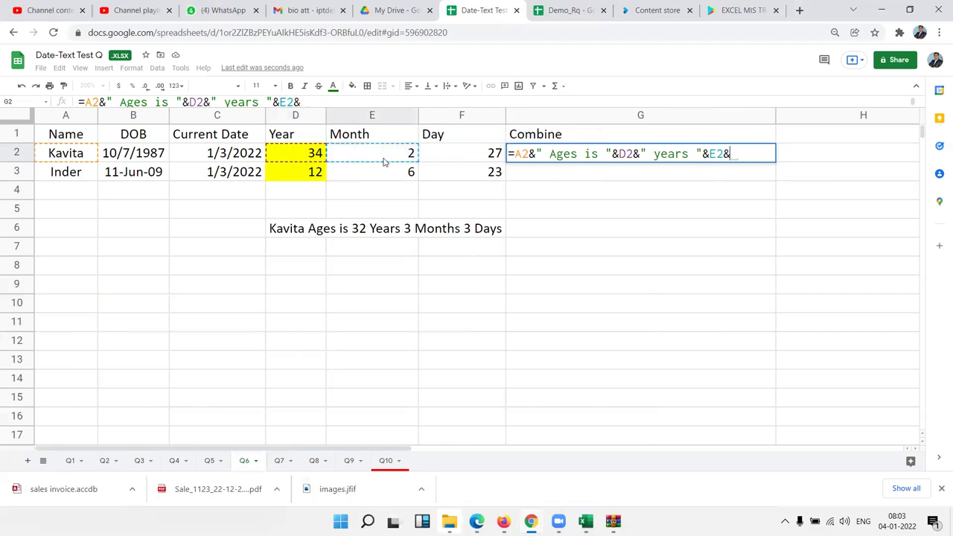
pyautogui.write('" M')
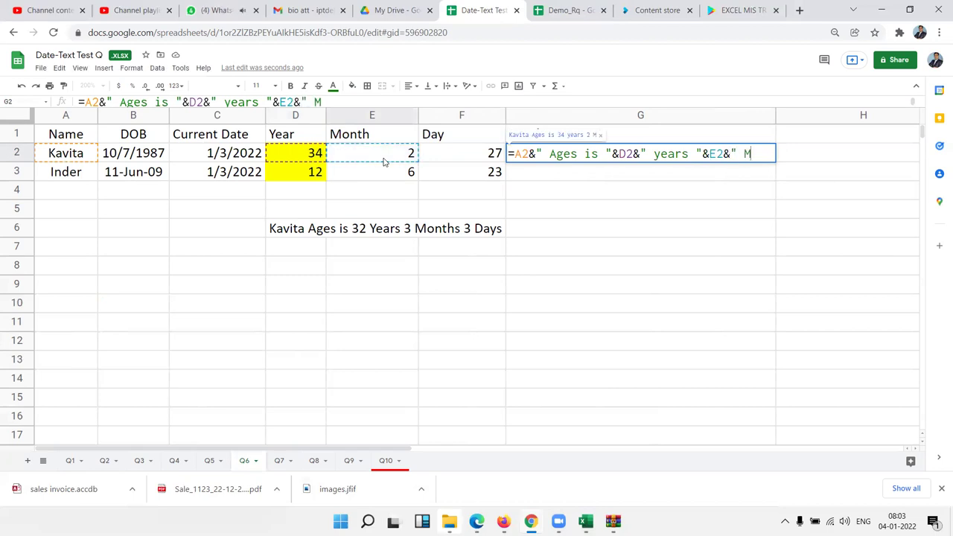
pyautogui.write('onth"')
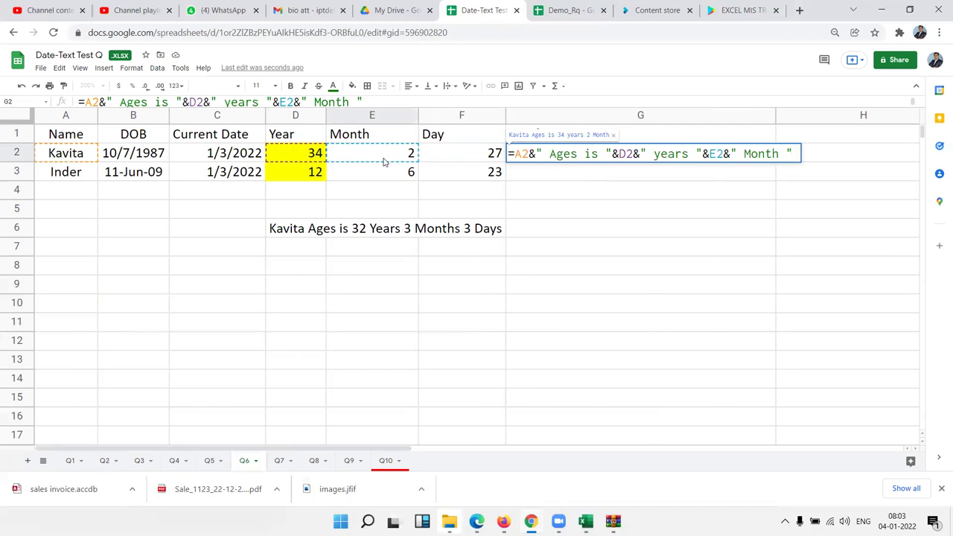
# Complete G2 as =A2&" Ages is "&D2&" years "&E2&" Month "&F2&" Days" and copy it to G3.
pyautogui.write('&')
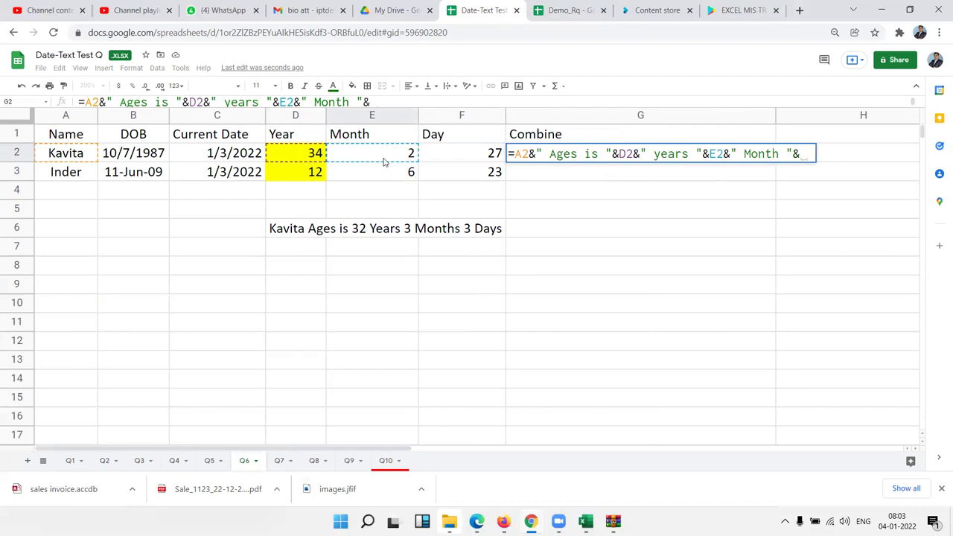
pyautogui.click(475, 161)
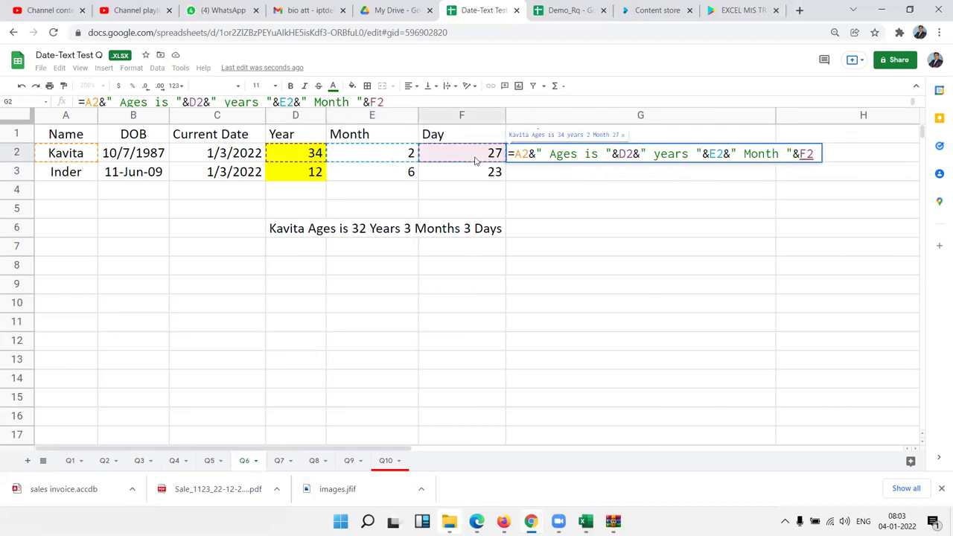
pyautogui.write('&" S')
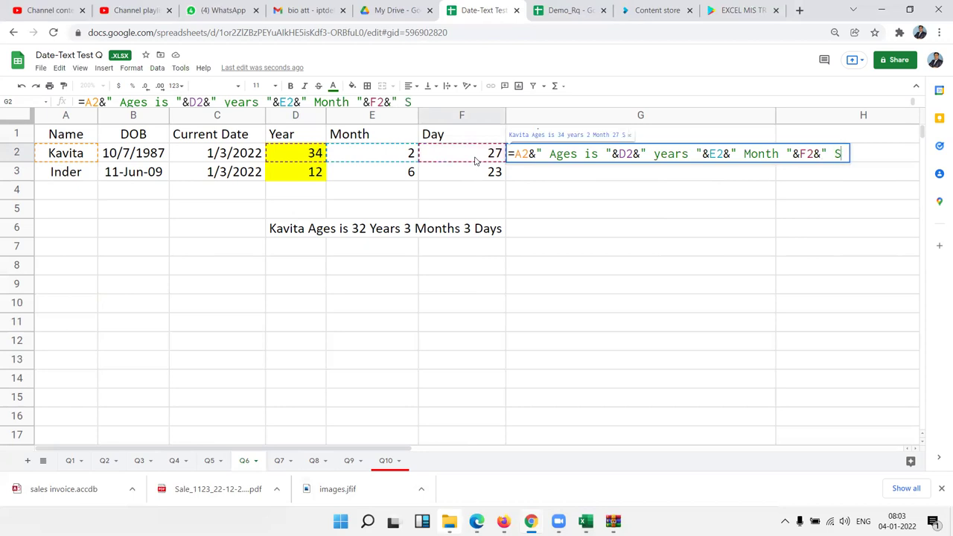
pyautogui.press('BackSpace')
pyautogui.write('Days"')
pyautogui.press('Return')
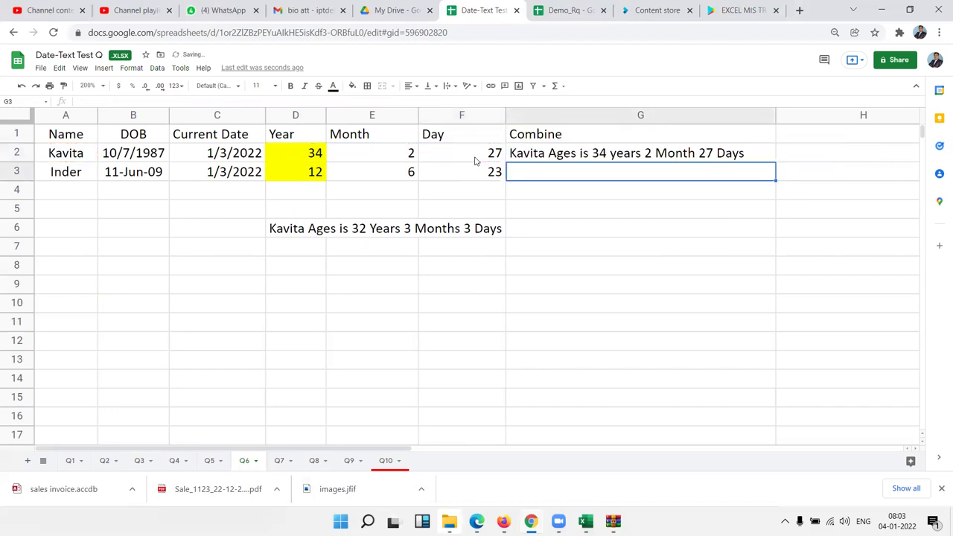
pyautogui.click(685, 155)
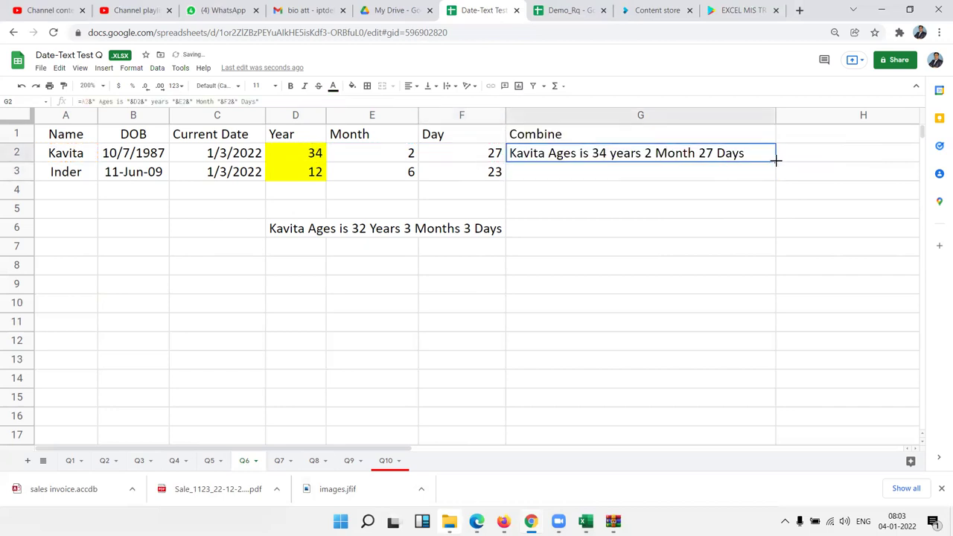
pyautogui.doubleClick(775, 161)
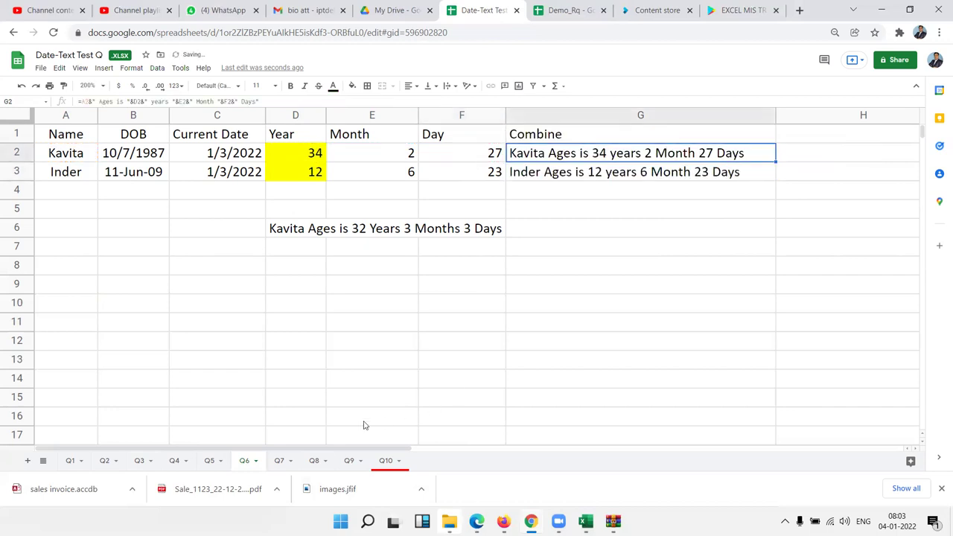
# On the Q7 sheet, enter ="1-"&B2&"-2022" in Start Date cell B5.
pyautogui.click(280, 462)
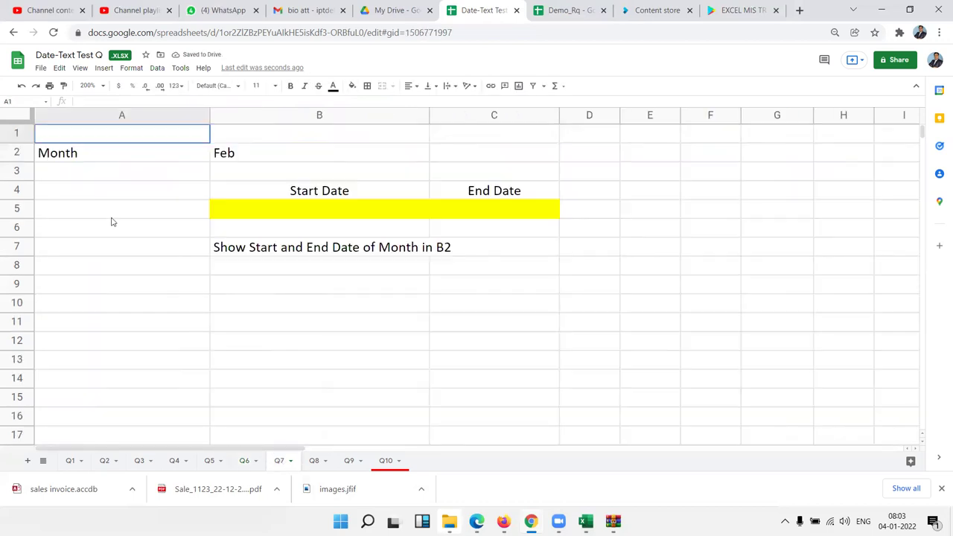
pyautogui.click(266, 209)
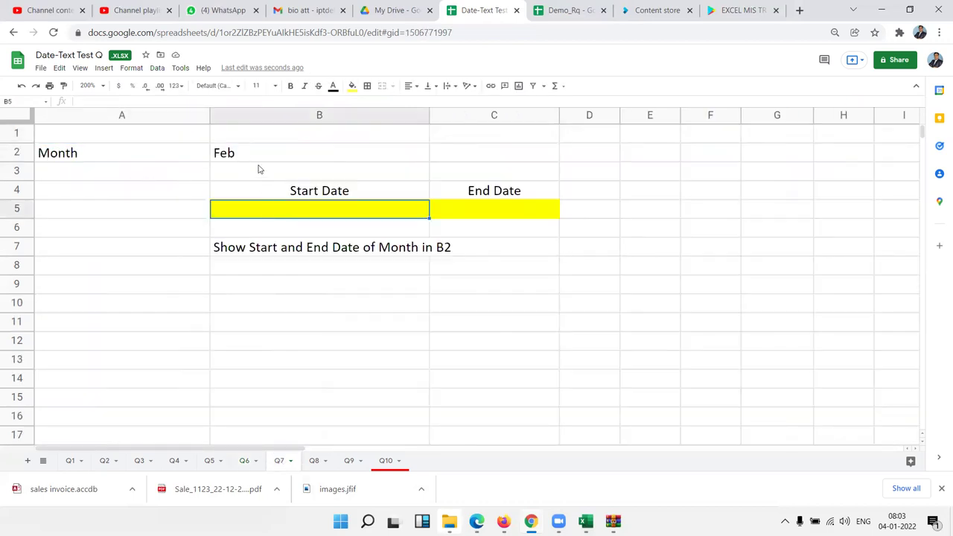
pyautogui.write('"1-"&')
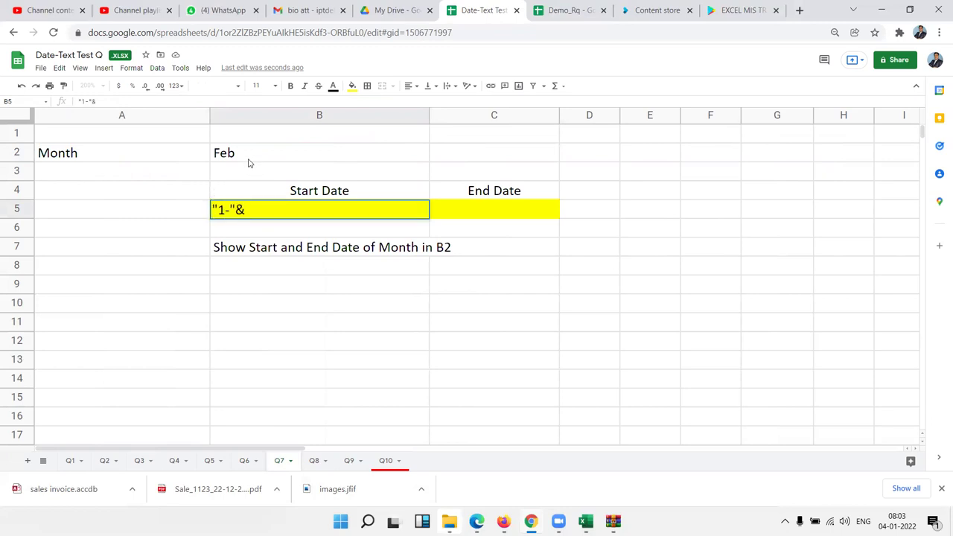
pyautogui.click(247, 158)
pyautogui.click(240, 208)
pyautogui.doubleClick(214, 209)
pyautogui.write('="1-"')
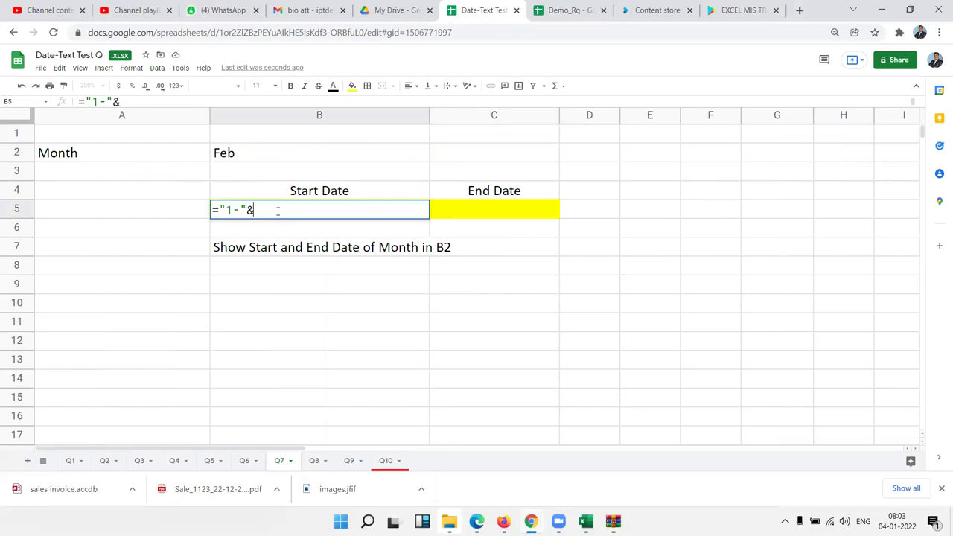
pyautogui.write('&')
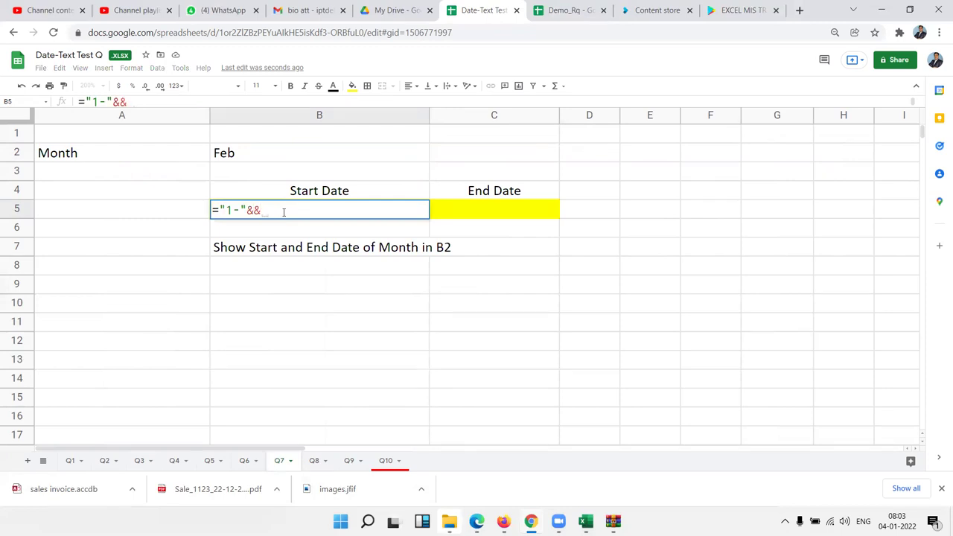
pyautogui.click(263, 157)
pyautogui.write('&"-2022')
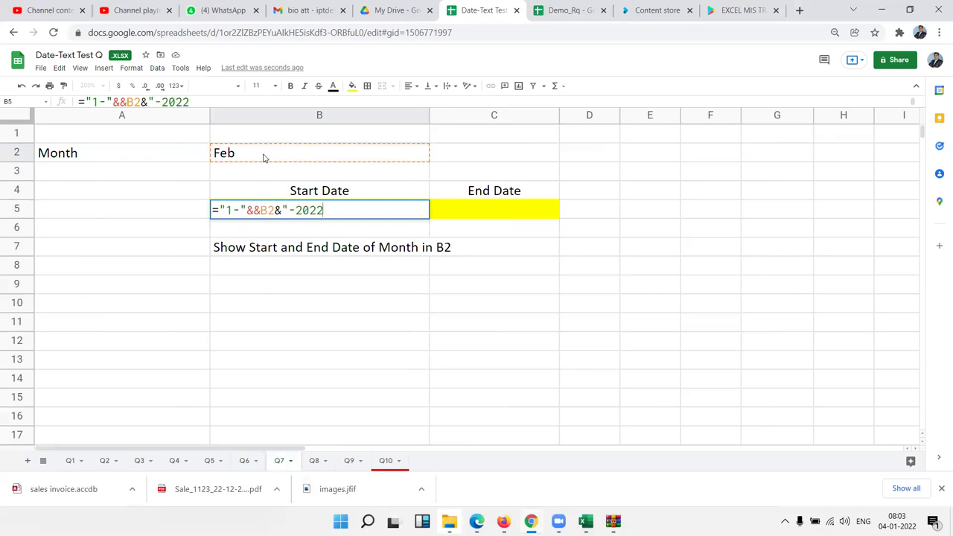
pyautogui.press('Return')
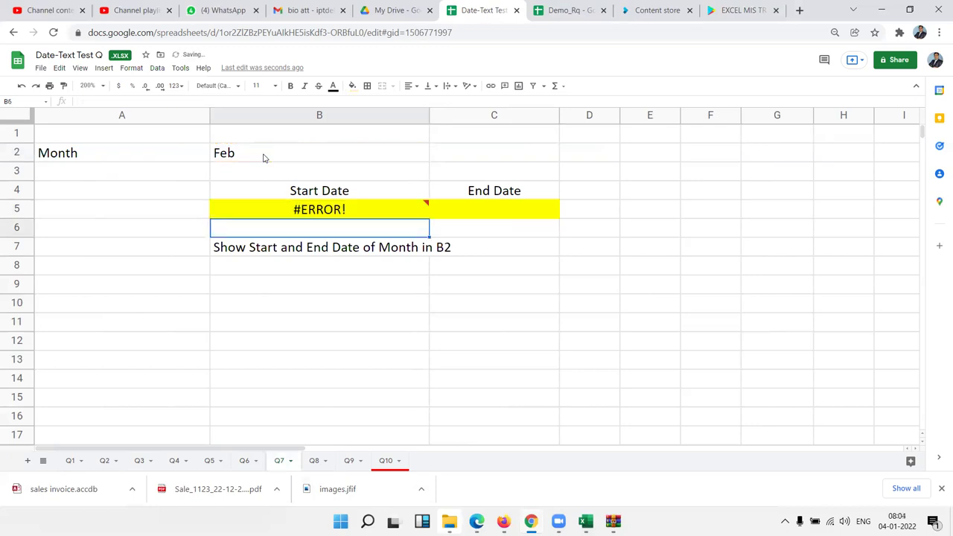
# Remove the doubled ampersand from B5's start-date formula.
pyautogui.press('Up')
pyautogui.doubleClick(303, 211)
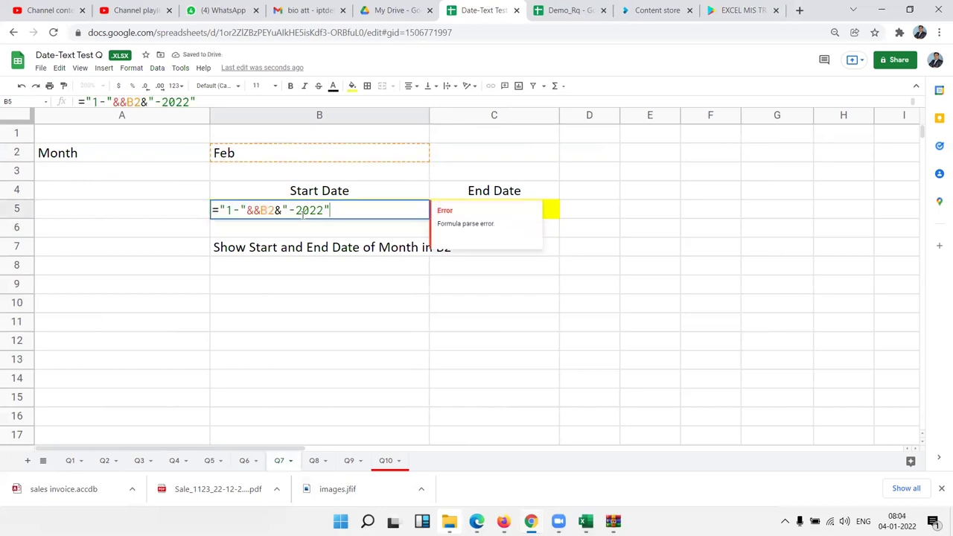
pyautogui.click(262, 211)
pyautogui.press('BackSpace')
pyautogui.press('Return')
# Wrap B5's formula in DATEVALUE and format the result as a date, 2/1/2022.
pyautogui.press('Up')
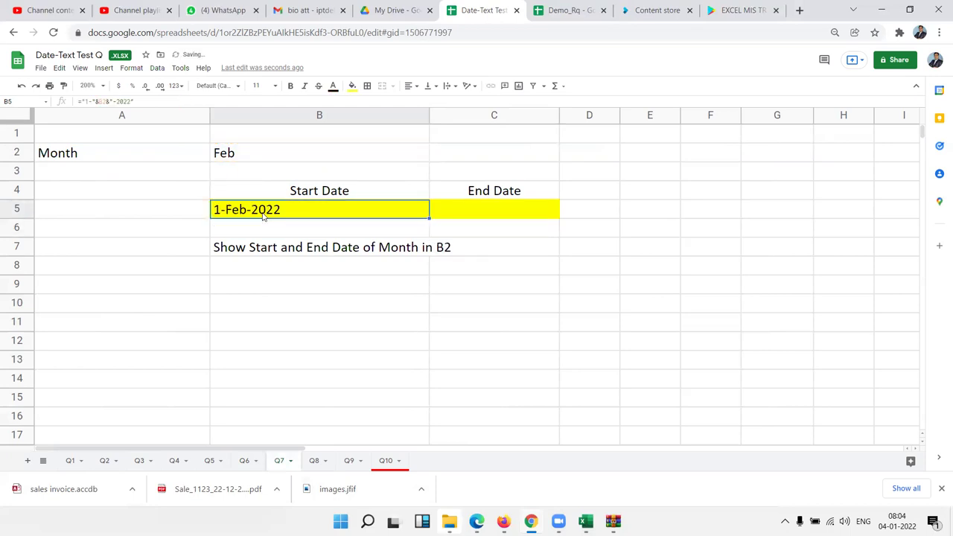
pyautogui.doubleClick(246, 215)
pyautogui.click(223, 210)
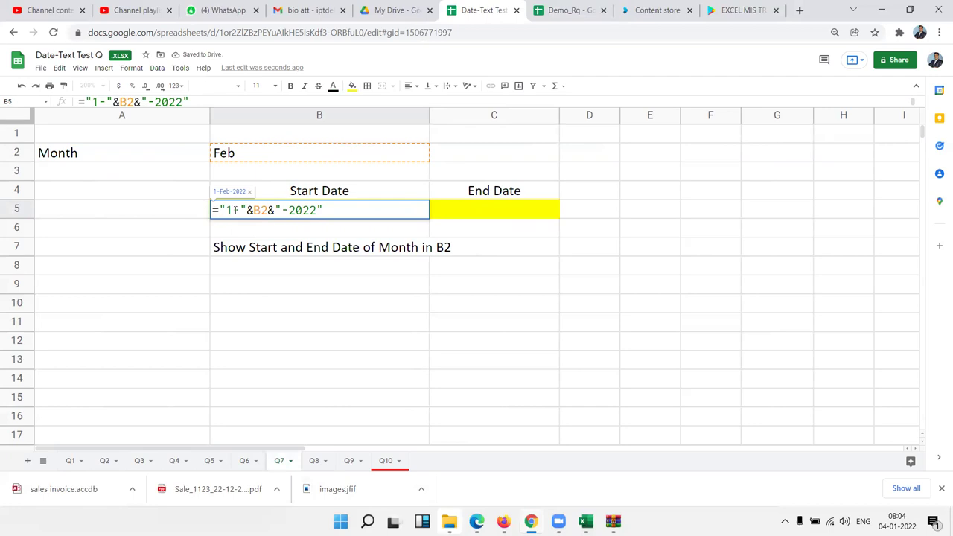
pyautogui.write('date')
pyautogui.press('Down')
pyautogui.press('Down')
pyautogui.press('Up')
pyautogui.press('Down')
pyautogui.press('Tab')
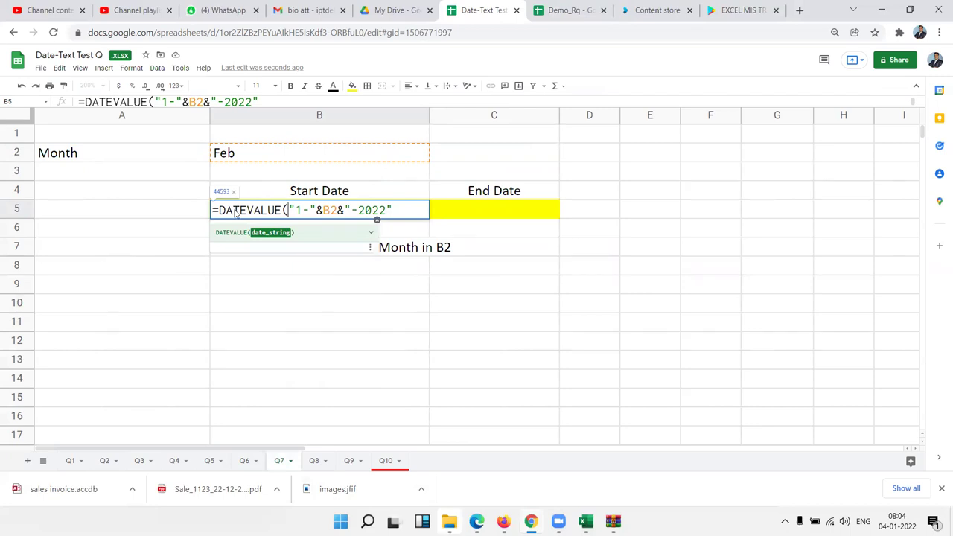
pyautogui.press('Return')
pyautogui.click(235, 214)
pyautogui.hotkey('ctrl', 'shift', '3')
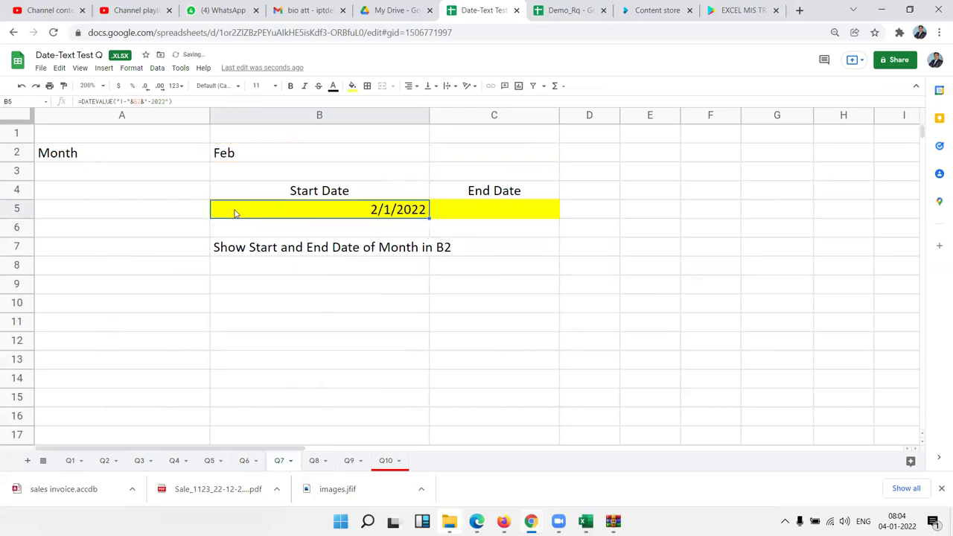
# Enter =EOMONTH(B5,0) in End Date cell C5.
pyautogui.click(444, 215)
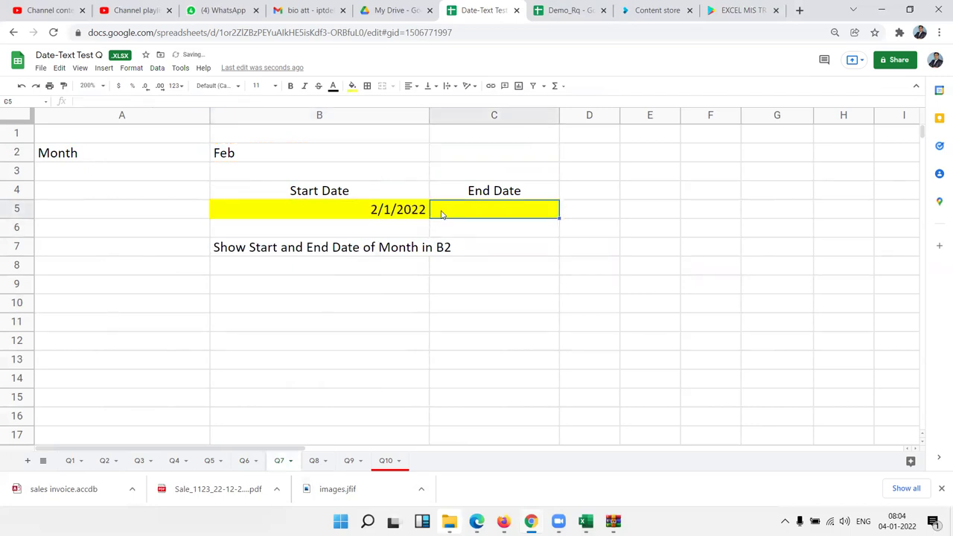
pyautogui.write('=eo')
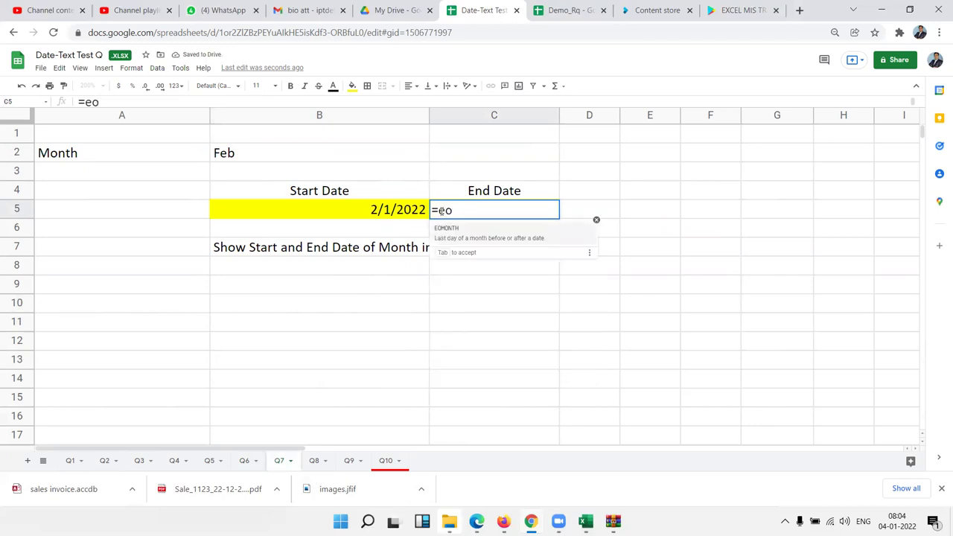
pyautogui.press('Tab')
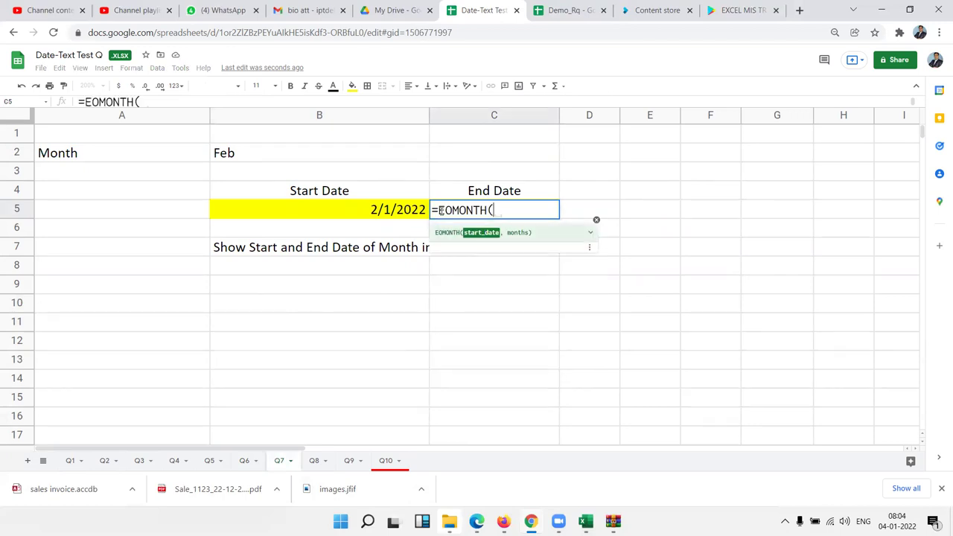
pyautogui.click(385, 210)
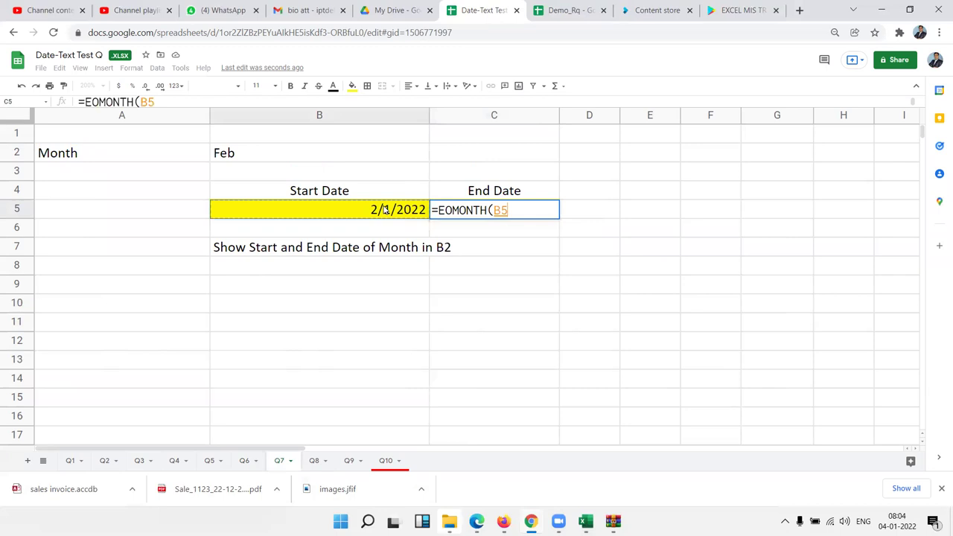
pyautogui.write(',0')
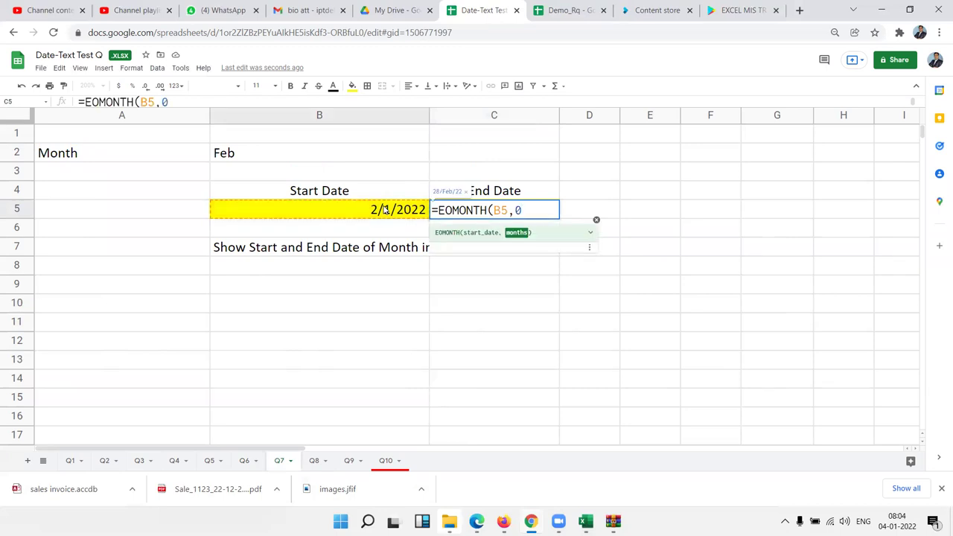
pyautogui.write(')')
pyautogui.press('Return')
pyautogui.press('Up')
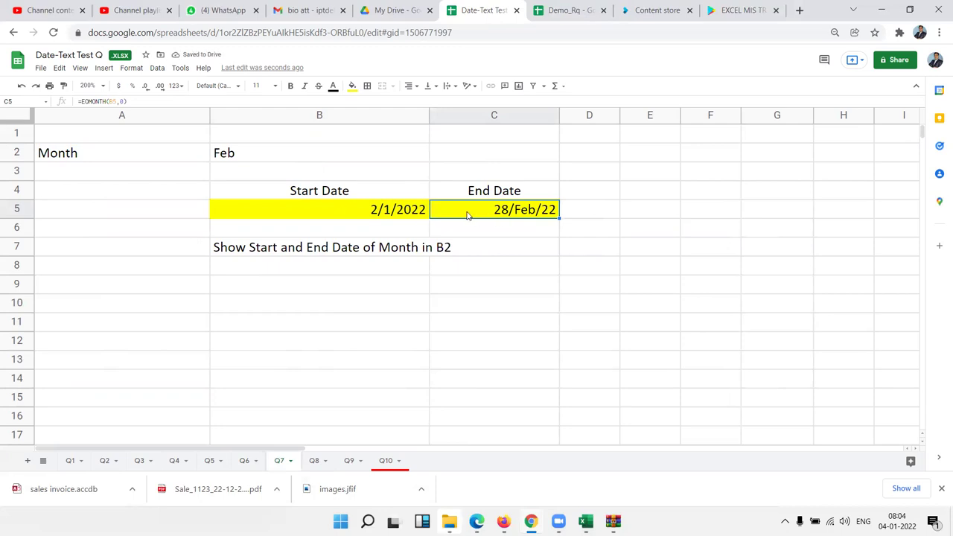
# Try Jan, then Mar in month cell B2, check B5 and C5, then go to Q8.
pyautogui.click(234, 155)
pyautogui.write('Jan')
pyautogui.press('Return')
pyautogui.click(235, 155)
pyautogui.write('Mar')
pyautogui.click(235, 154)
pyautogui.click(363, 212)
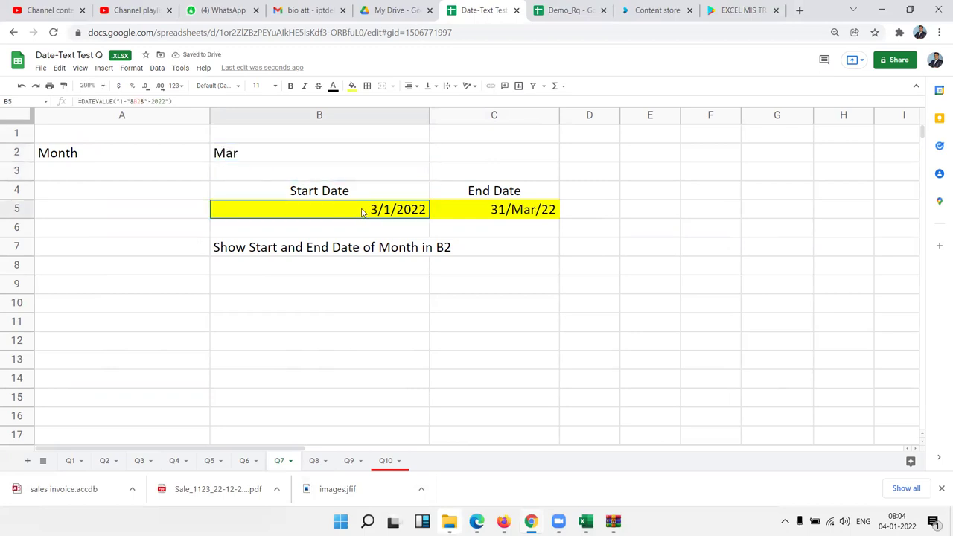
pyautogui.click(485, 216)
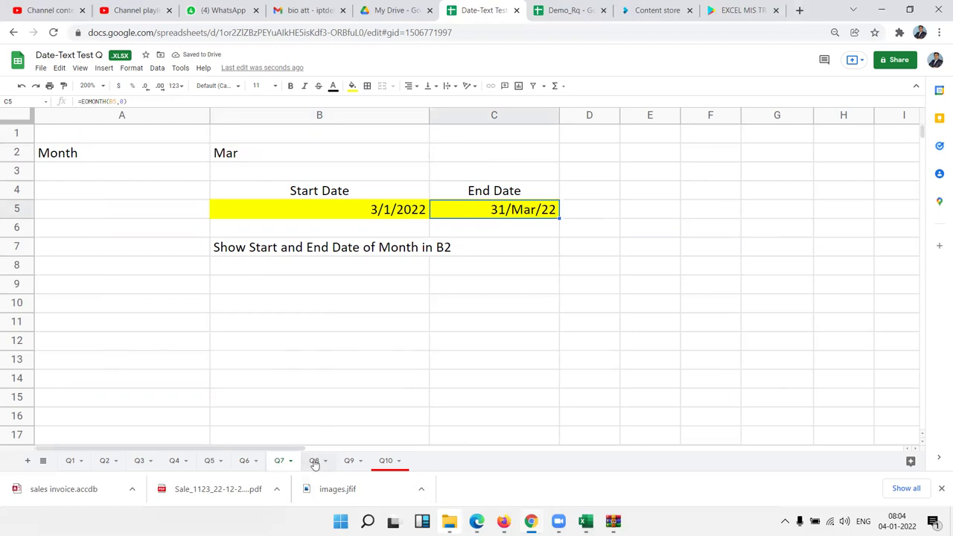
pyautogui.click(314, 461)
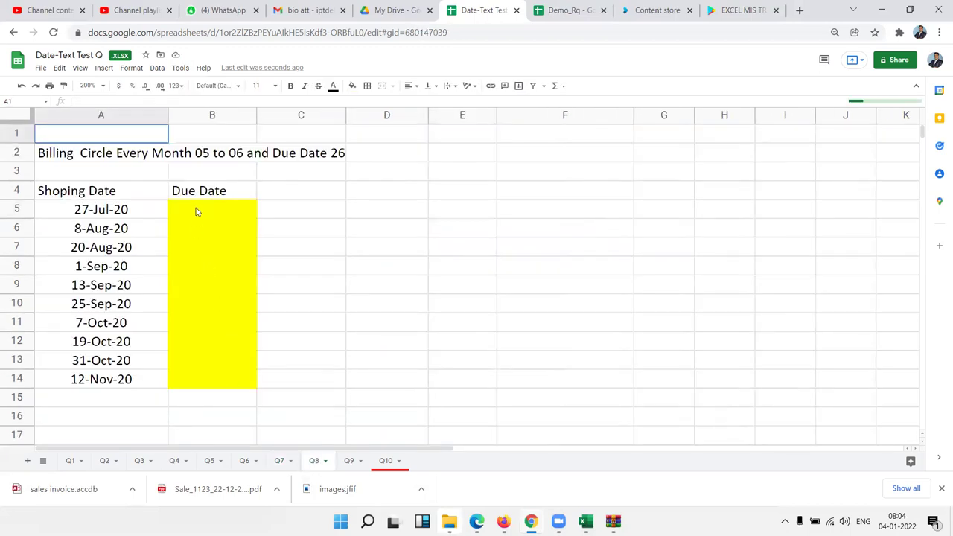
# In B5 start =IF(DAY(A5)<=5,DATE(YEAR(A5),MONTH(A5),26) as the same-month due date.
pyautogui.click(196, 212)
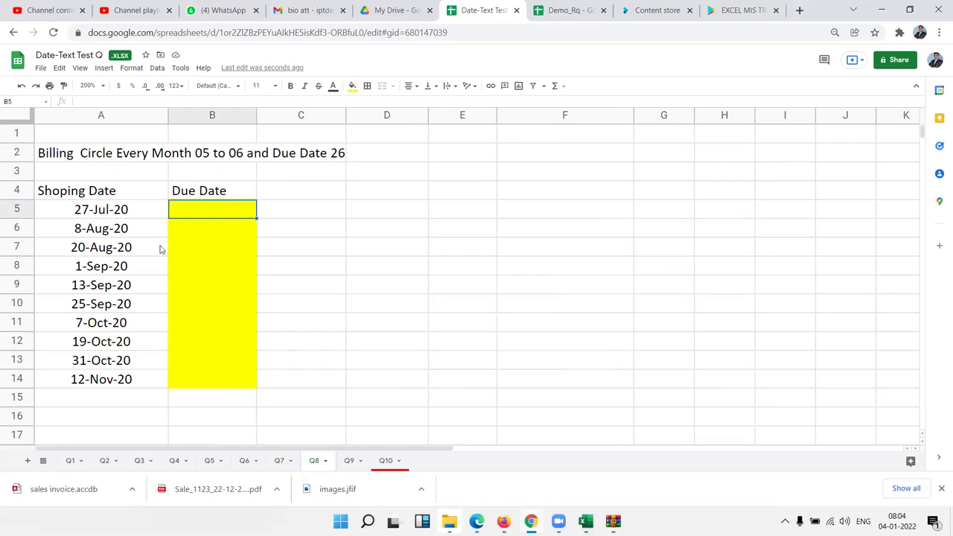
pyautogui.click(113, 216)
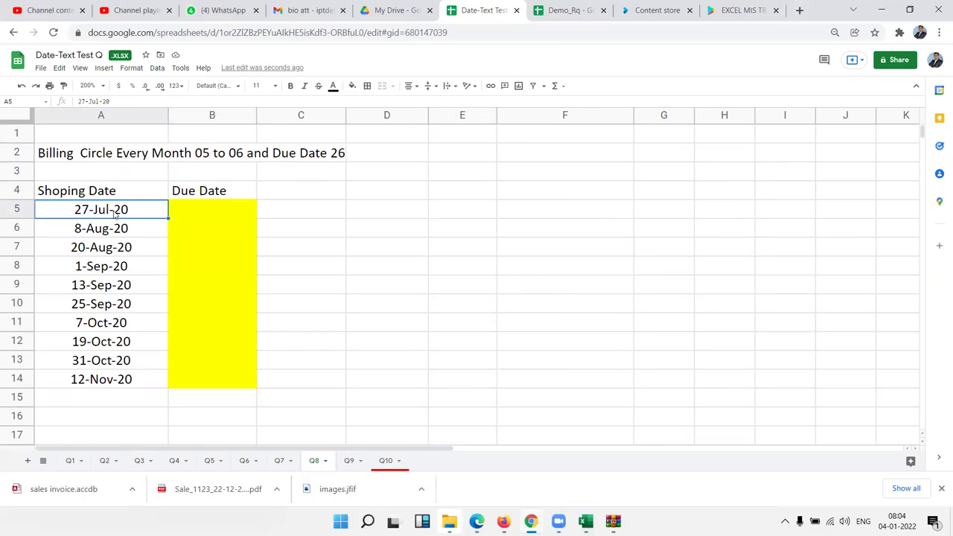
pyautogui.click(190, 214)
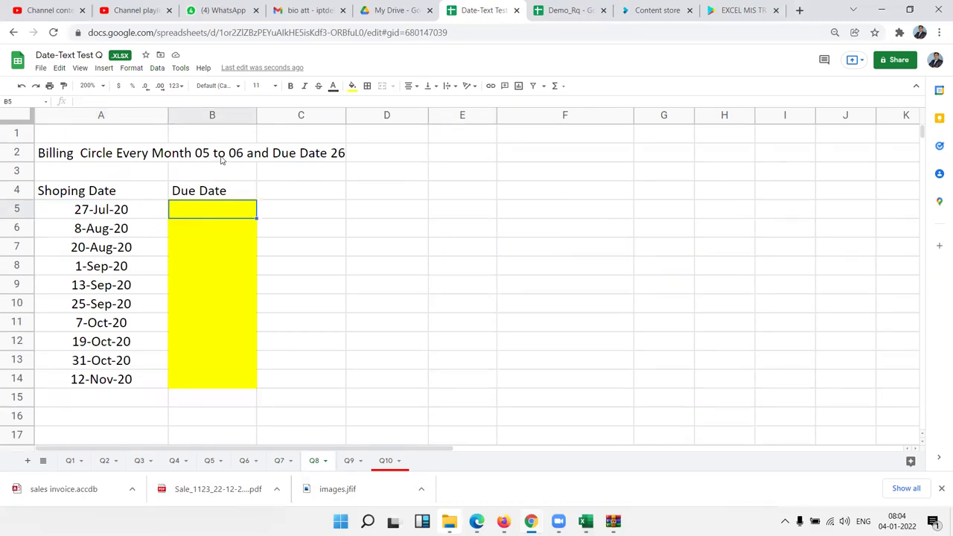
pyautogui.write('=')
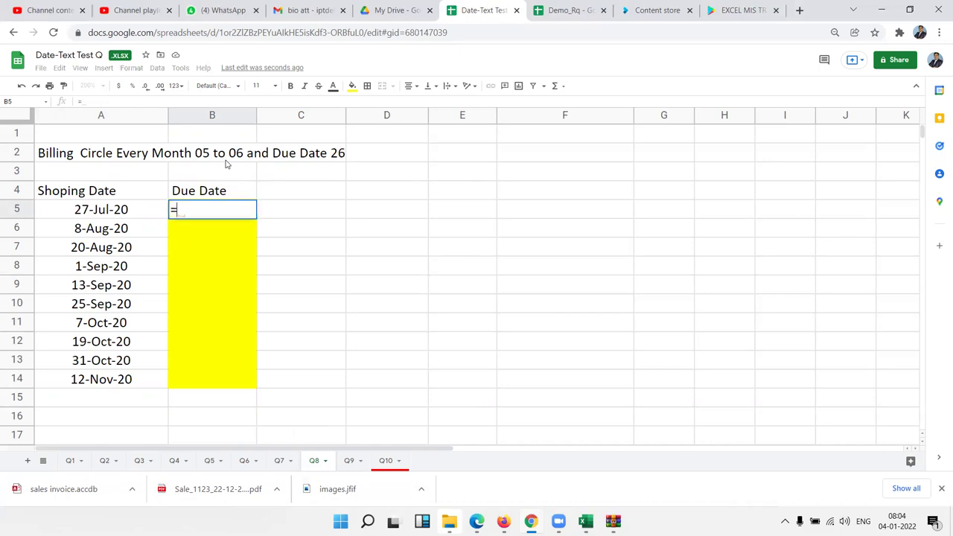
pyautogui.write('if')
pyautogui.press('Tab')
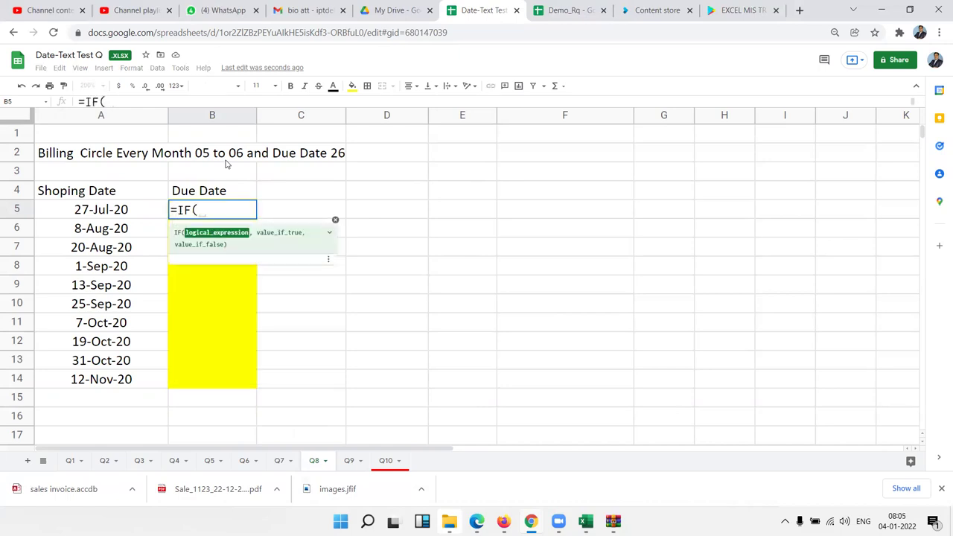
pyautogui.write('day(')
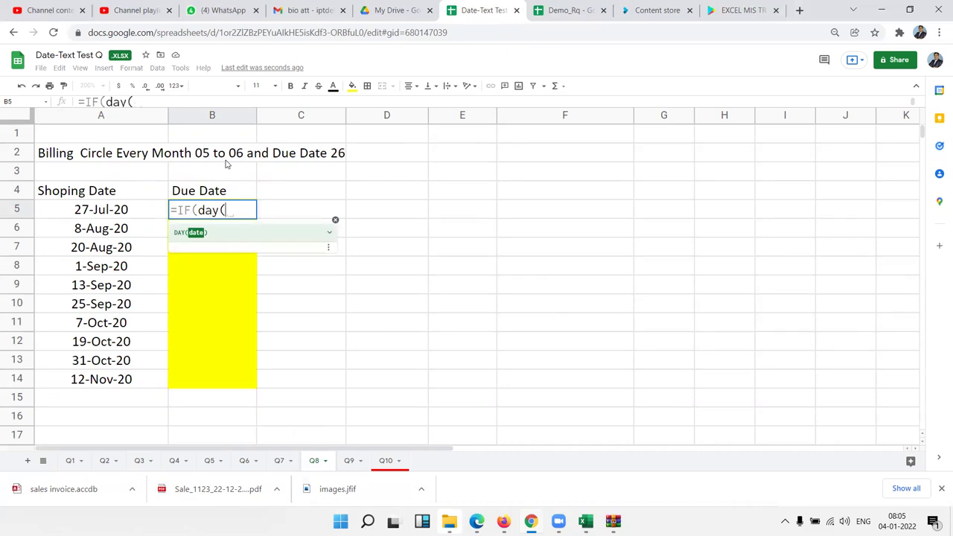
pyautogui.click(122, 212)
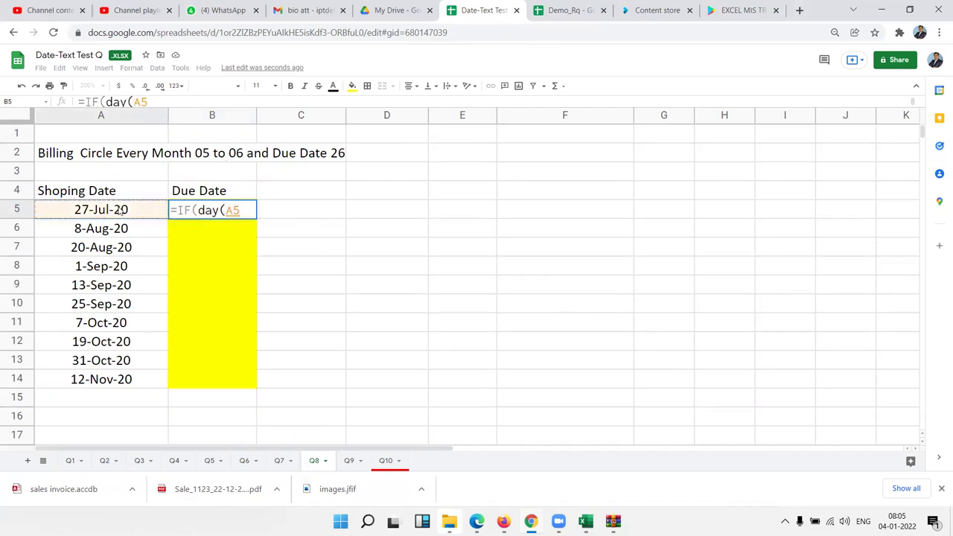
pyautogui.write(')')
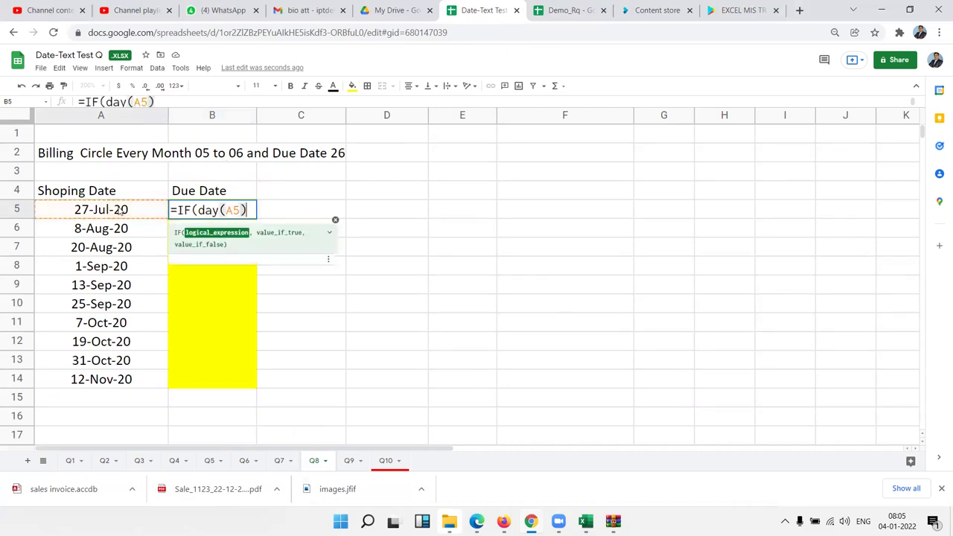
pyautogui.write('<=5')
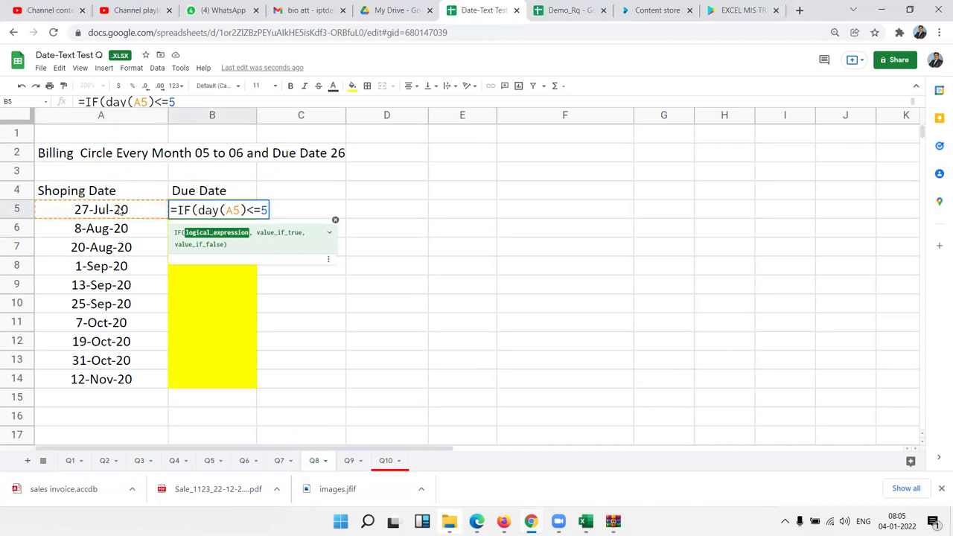
pyautogui.write(',')
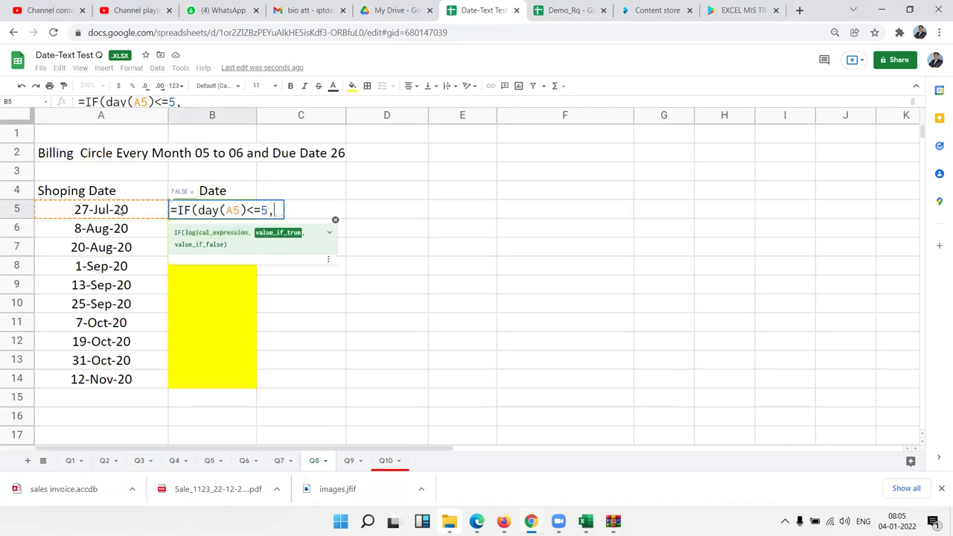
pyautogui.write('date')
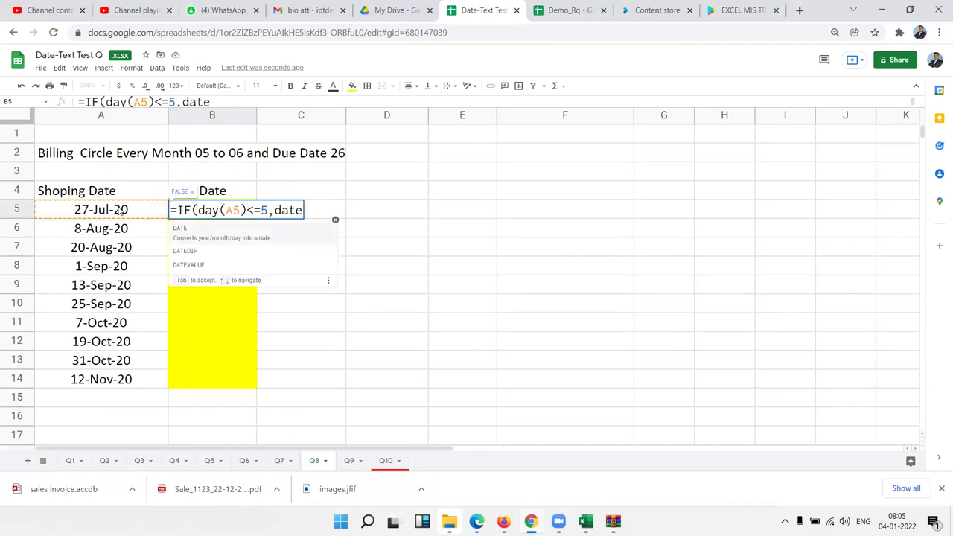
pyautogui.write('(year')
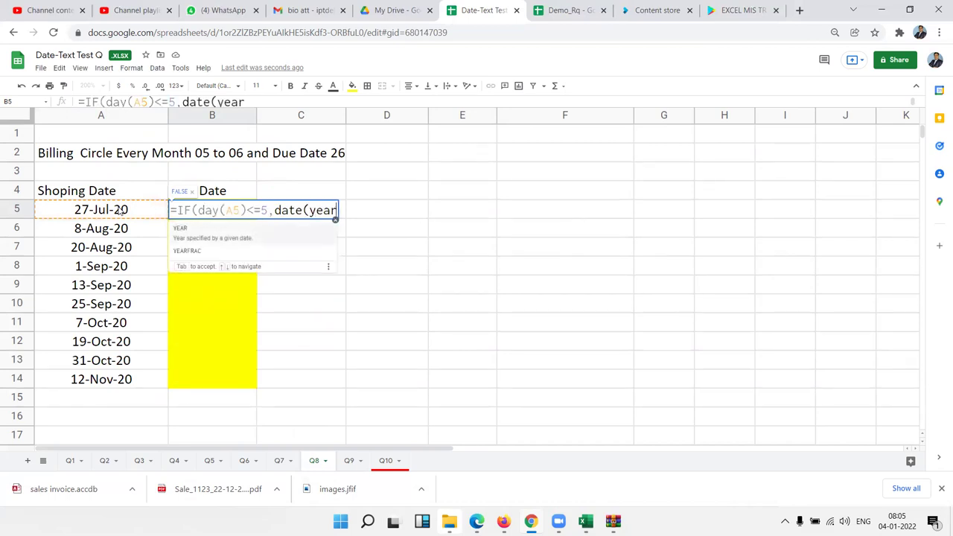
pyautogui.write('(')
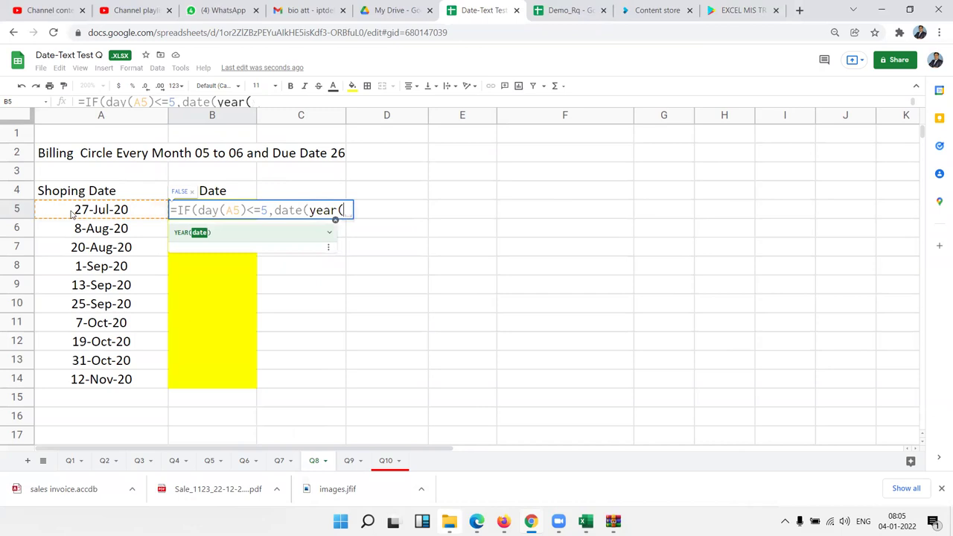
pyautogui.click(72, 213)
pyautogui.write('),month')
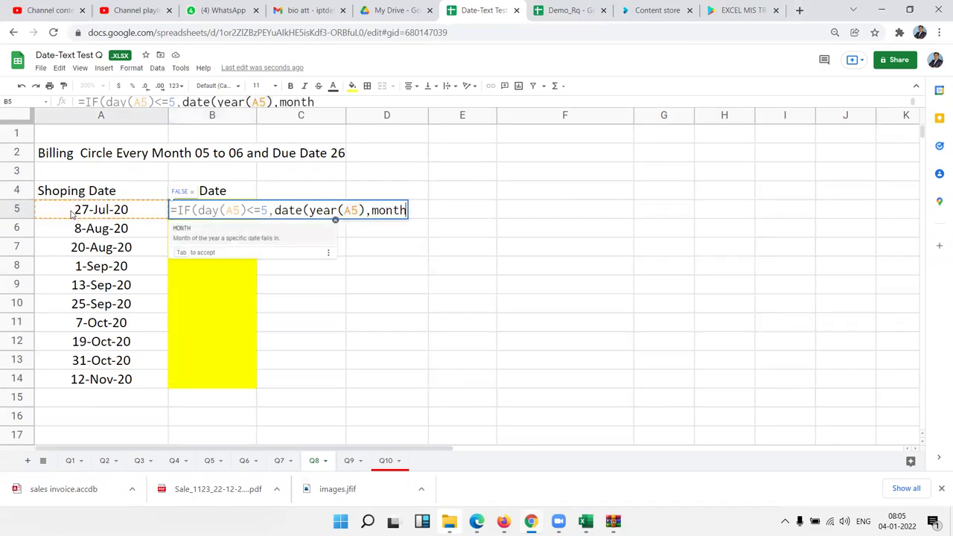
pyautogui.write('(')
pyautogui.click(72, 214)
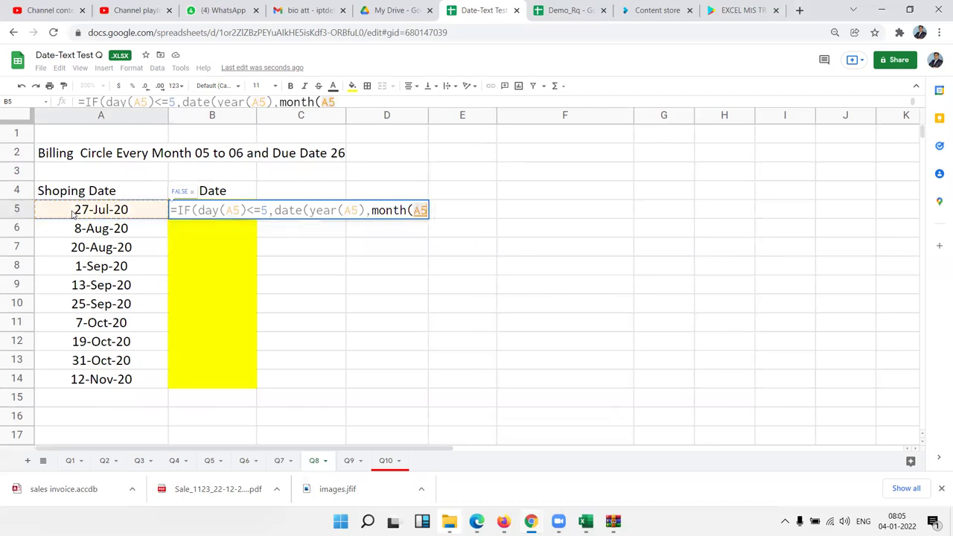
pyautogui.write('),26')
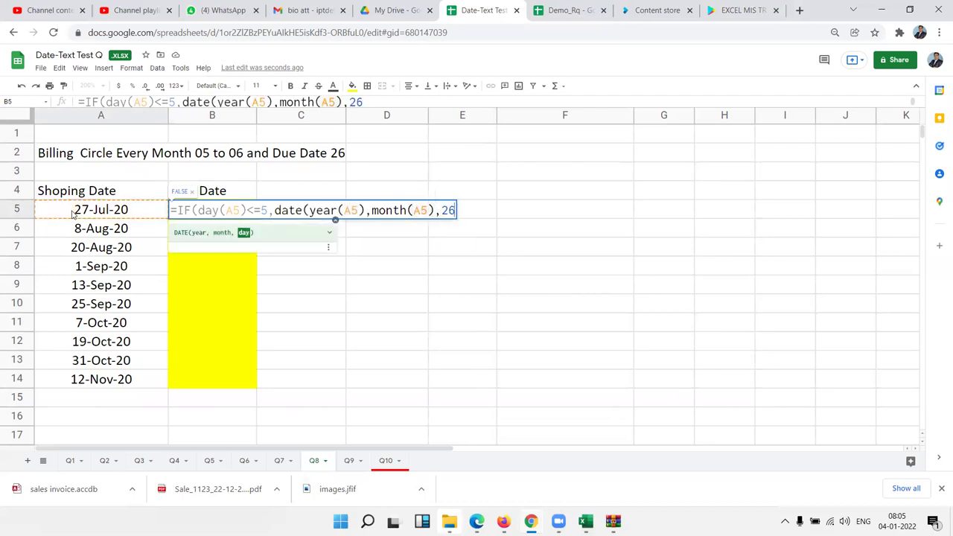
pyautogui.write(')')
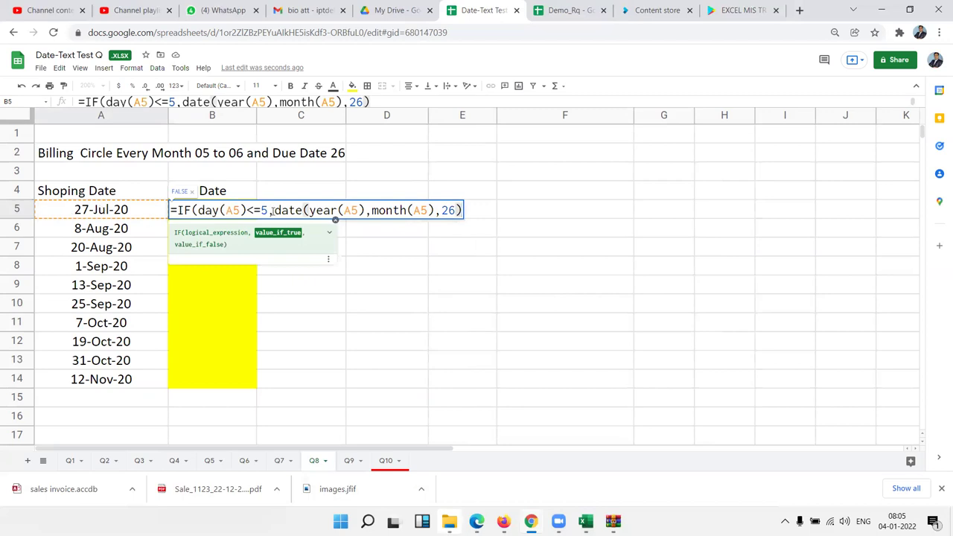
# Add the false result DATE(YEAR(A5),MONTH(A5)+1,26) and fill the due dates down to B14.
pyautogui.moveTo(273, 210); pyautogui.dragTo(462, 235)
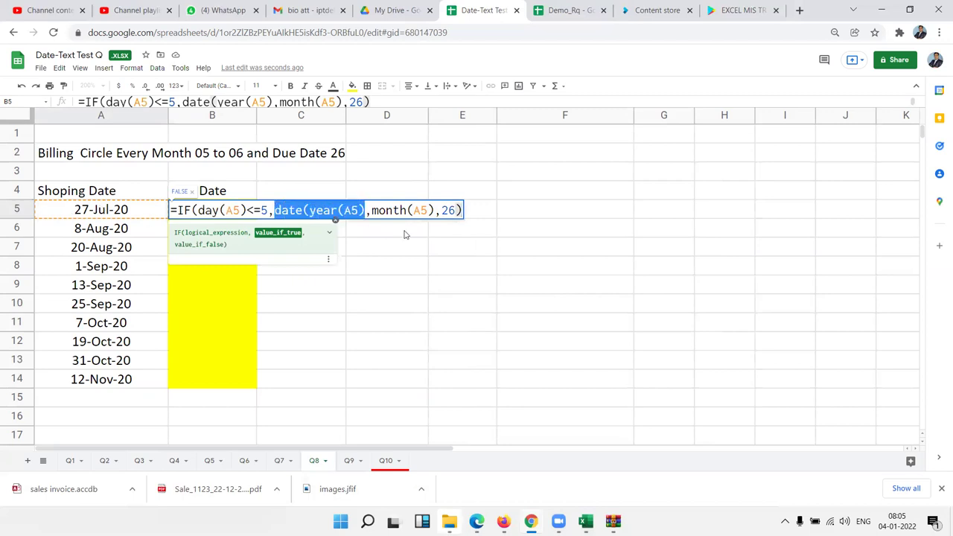
pyautogui.click(462, 215)
pyautogui.write(',')
pyautogui.write('date(year(A5),month(A5),26)')
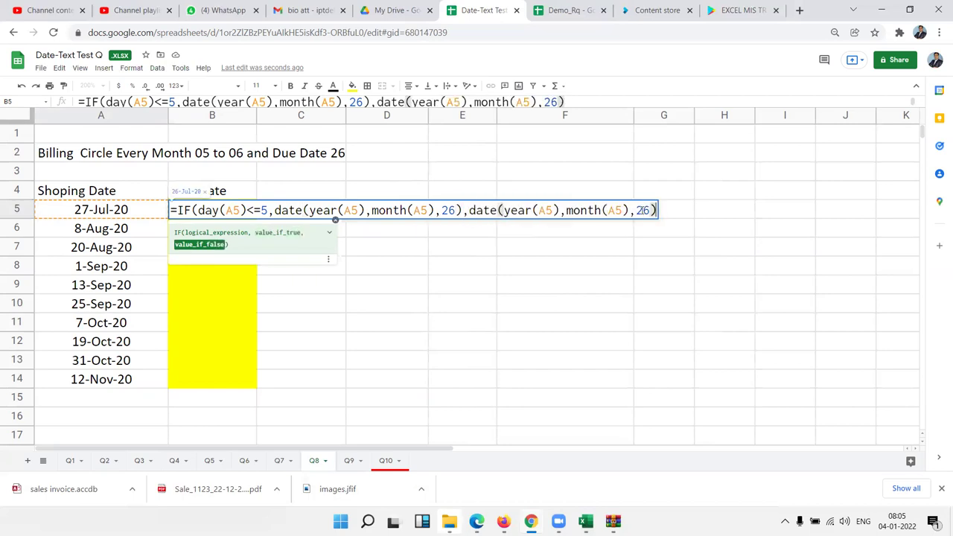
pyautogui.click(630, 210)
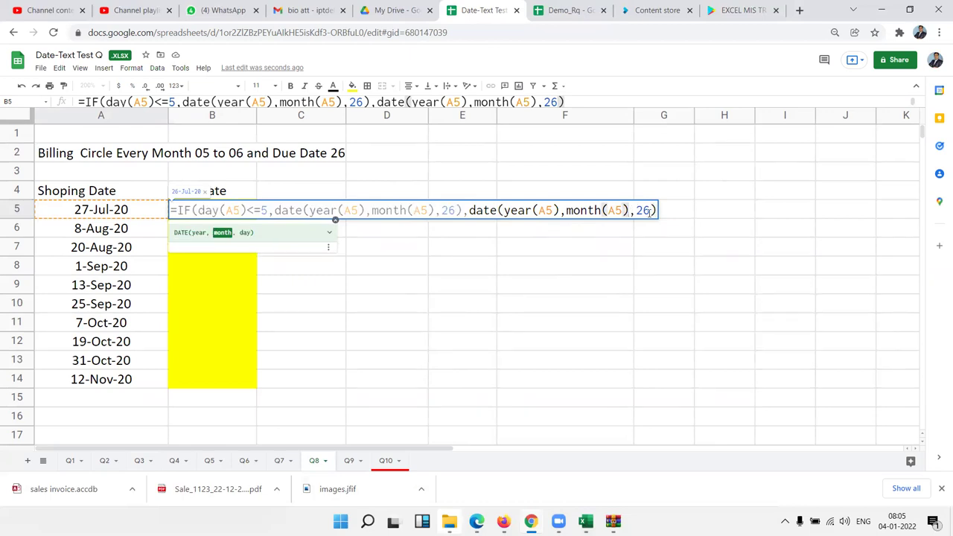
pyautogui.write('+1')
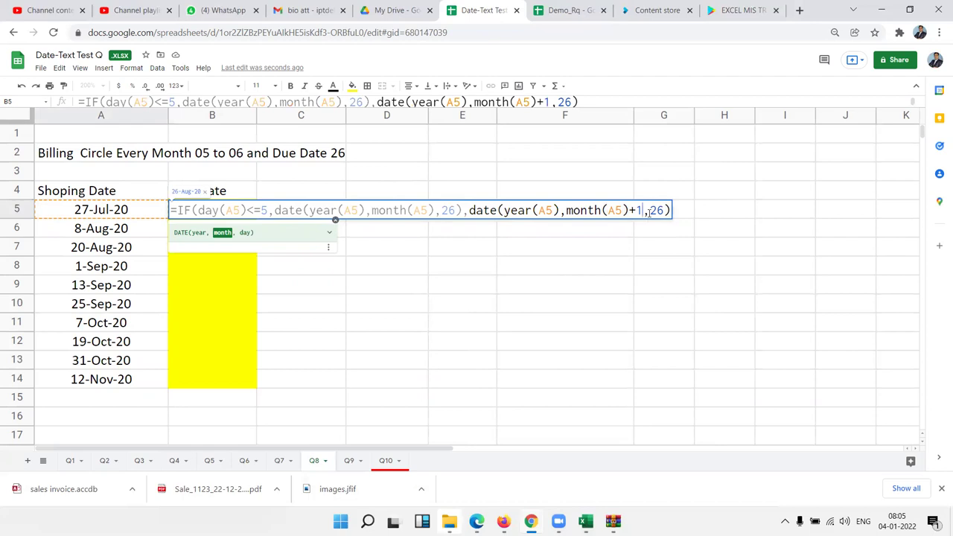
pyautogui.press('Return')
pyautogui.press('Up')
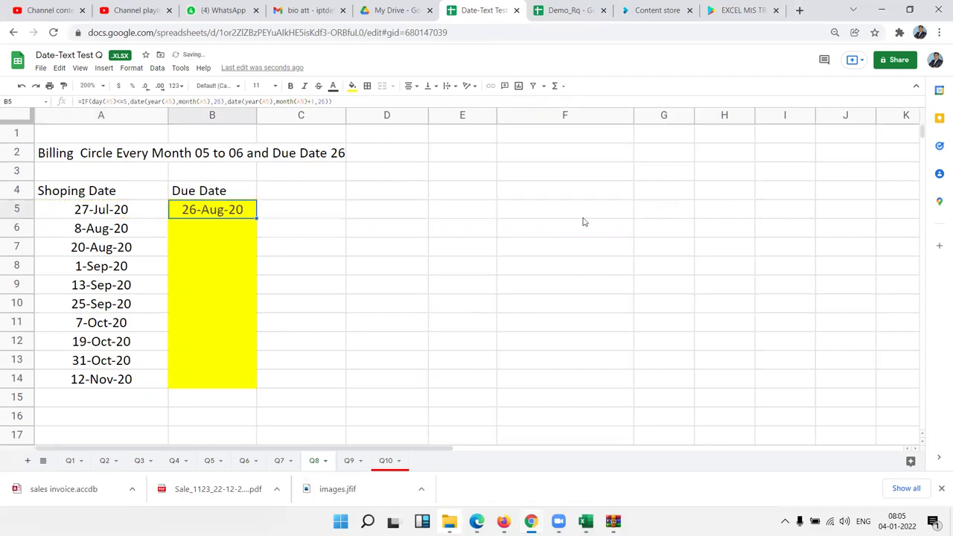
pyautogui.doubleClick(254, 216)
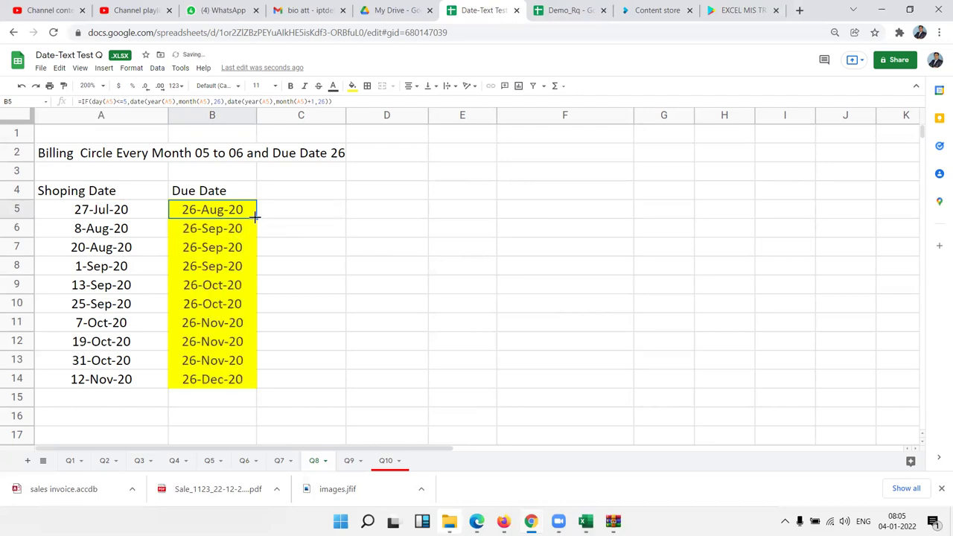
pyautogui.click(349, 461)
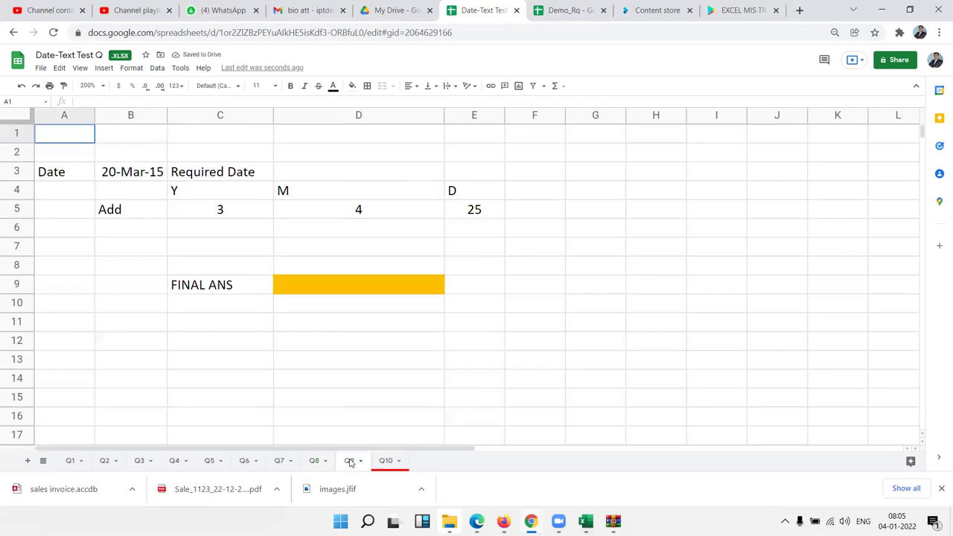
# Enter =DATE(YEAR(B3)+3,MONTH(B3)+4,DAY(B3)+25) in D9, giving 14-Aug-18, then go to Q10.
pyautogui.click(291, 290)
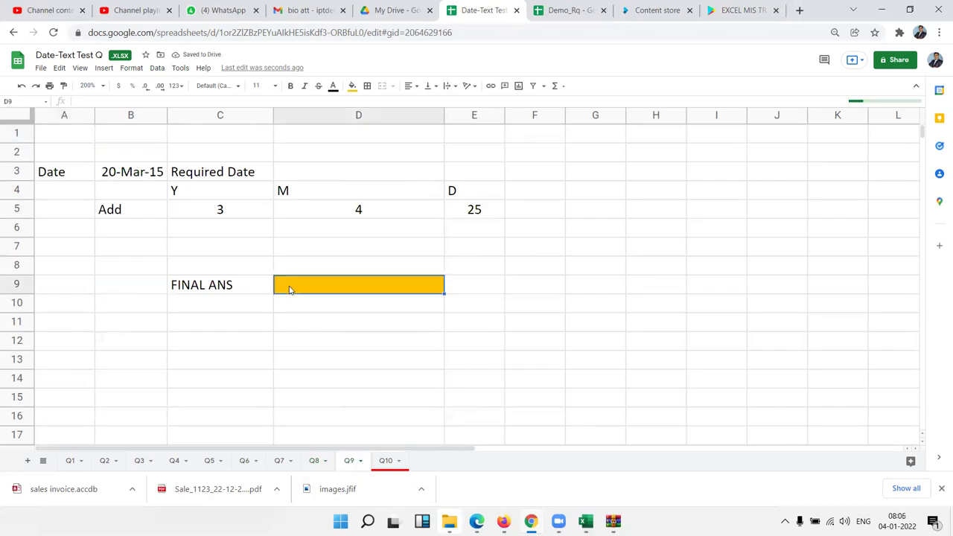
pyautogui.write('=date')
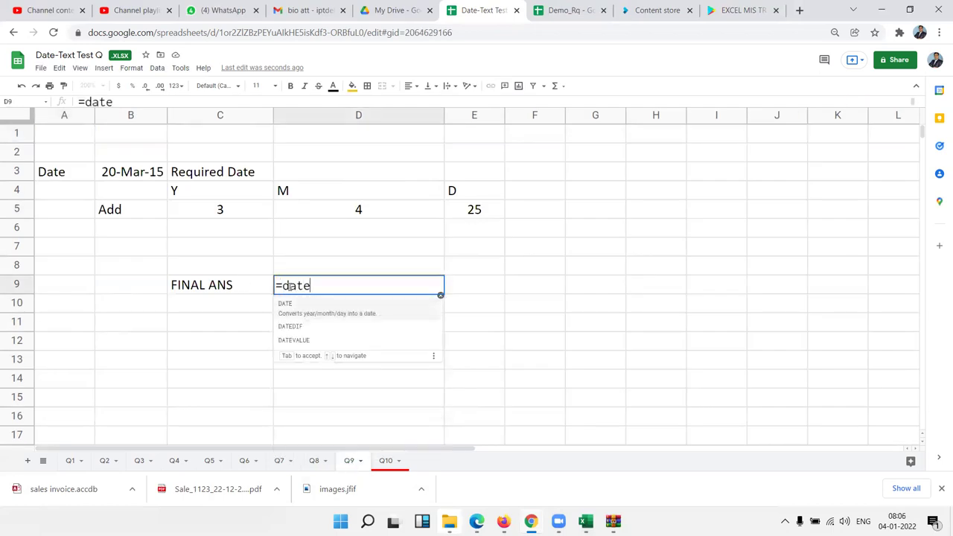
pyautogui.write('(')
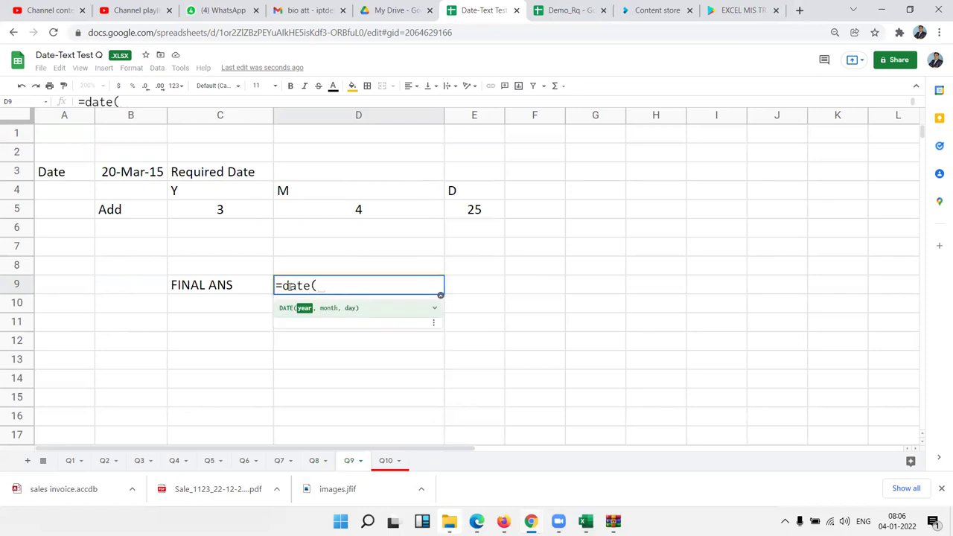
pyautogui.write('year')
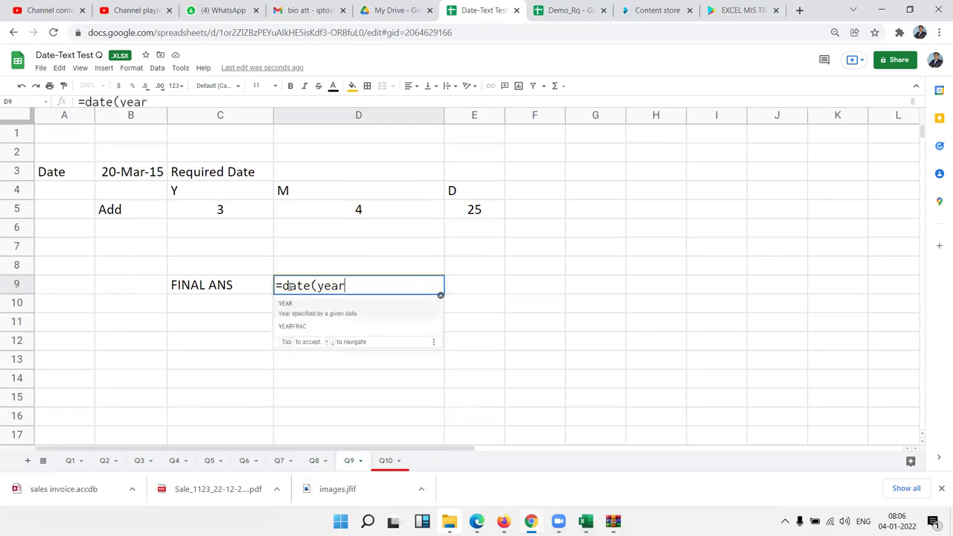
pyautogui.write('(')
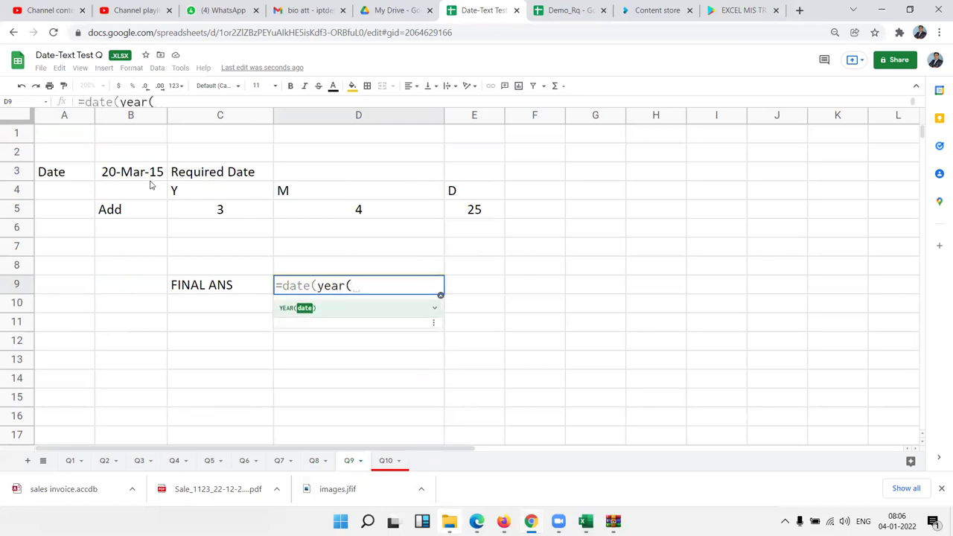
pyautogui.click(145, 179)
pyautogui.write(')+3,')
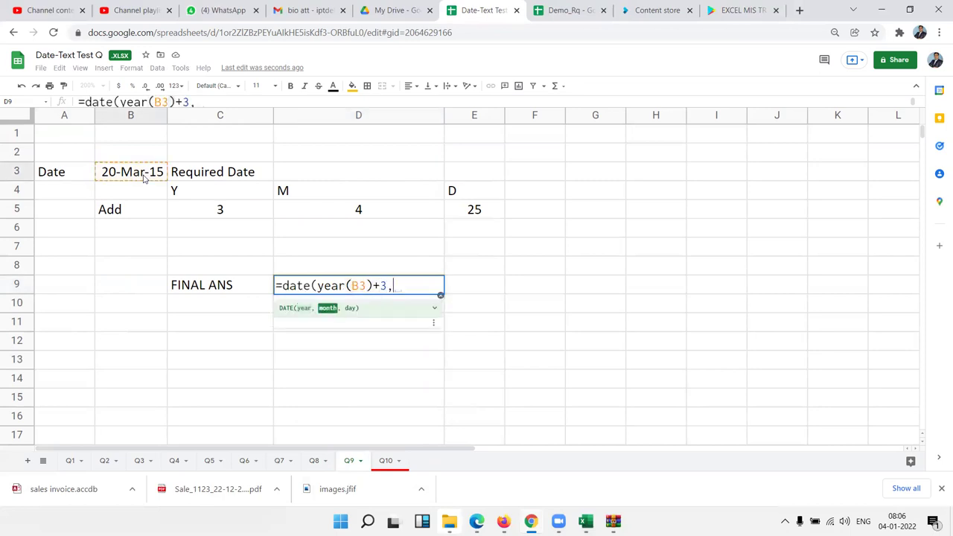
pyautogui.write('month')
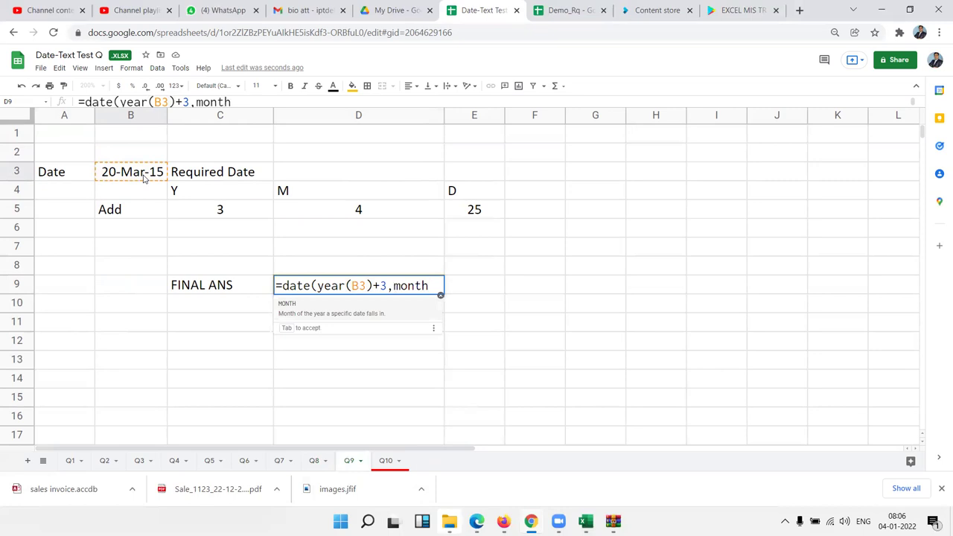
pyautogui.write('(')
pyautogui.click(145, 178)
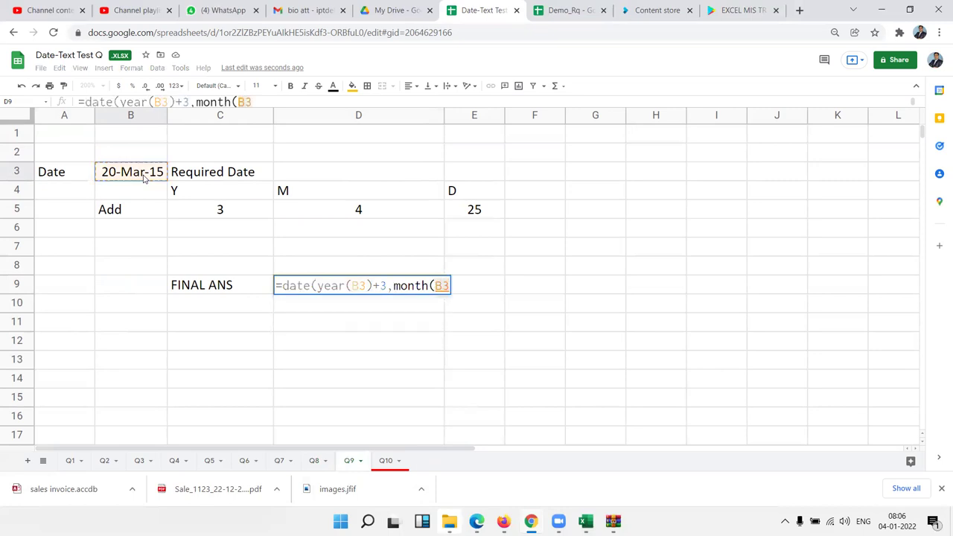
pyautogui.write(')+4,')
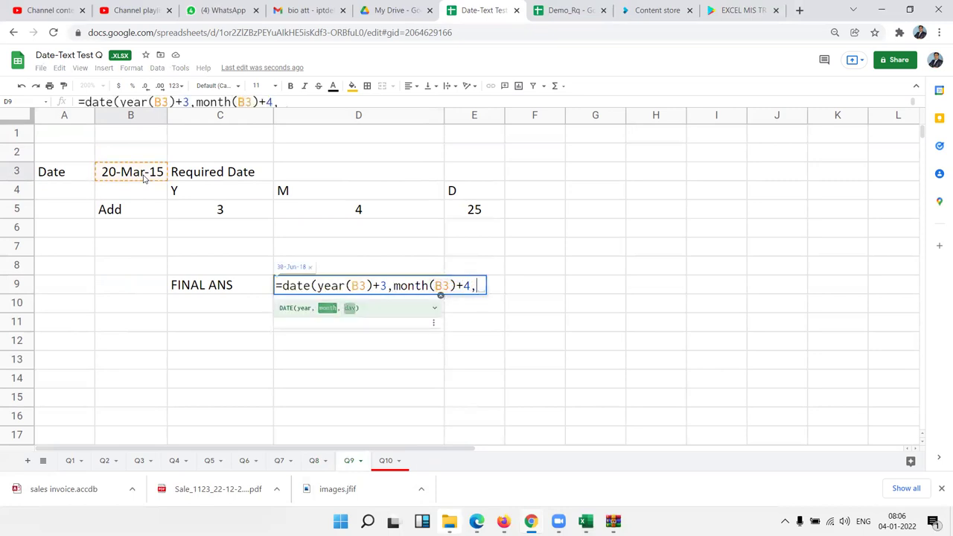
pyautogui.write('date')
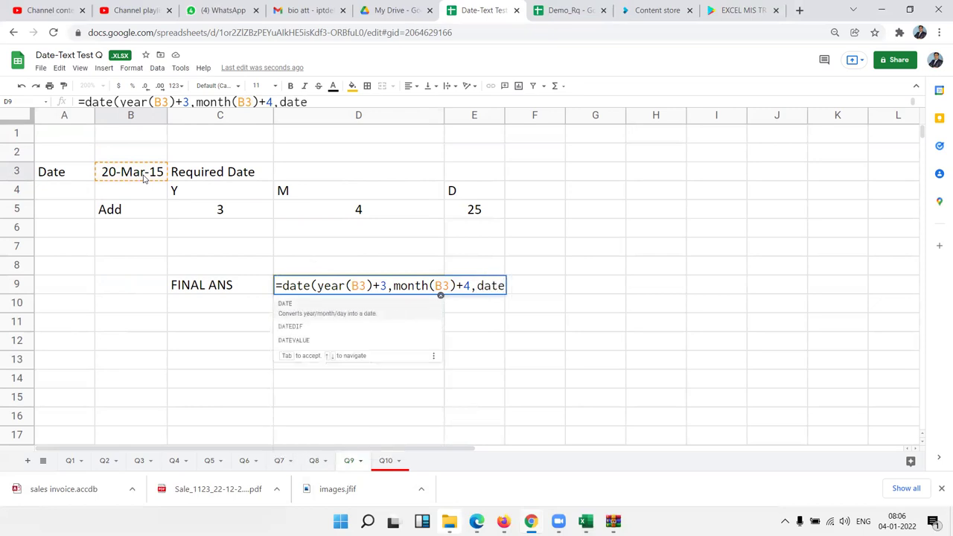
pyautogui.press('BackSpace')
pyautogui.press('BackSpace')
pyautogui.write('y(')
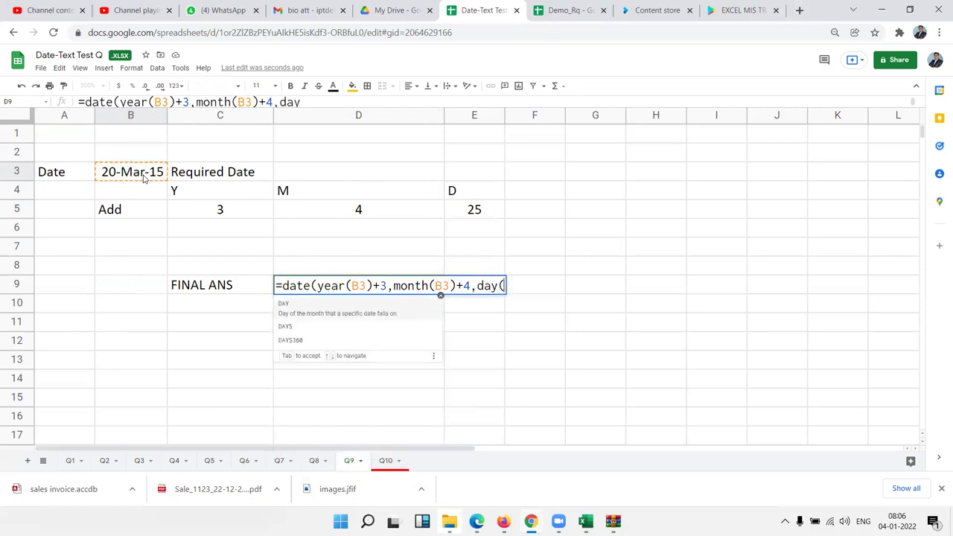
pyautogui.click(145, 178)
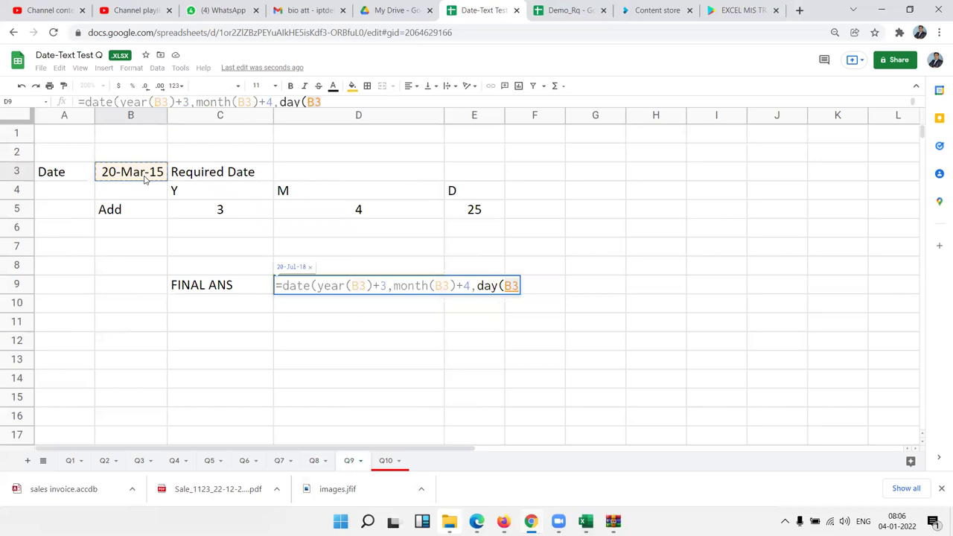
pyautogui.write(')+25)')
pyautogui.press('Return')
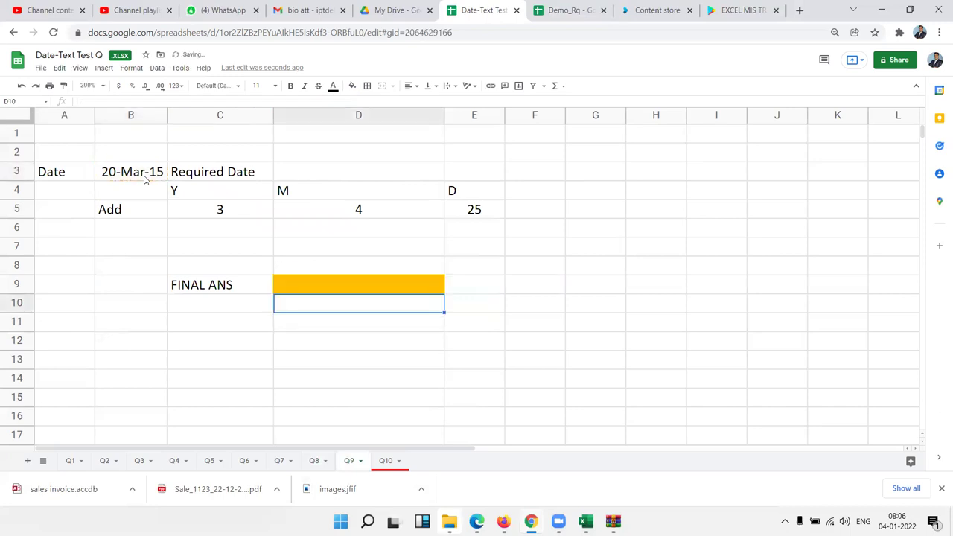
pyautogui.press('Up')
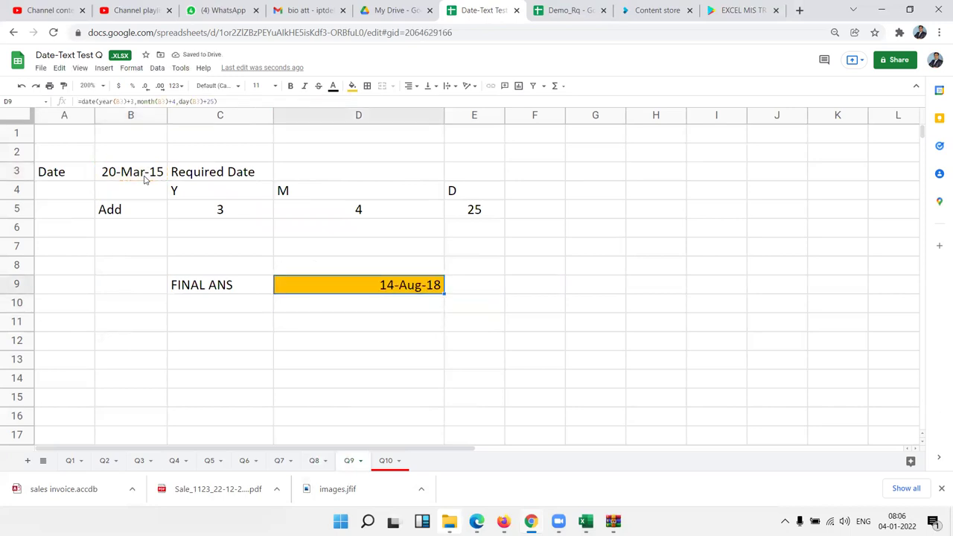
pyautogui.click(385, 460)
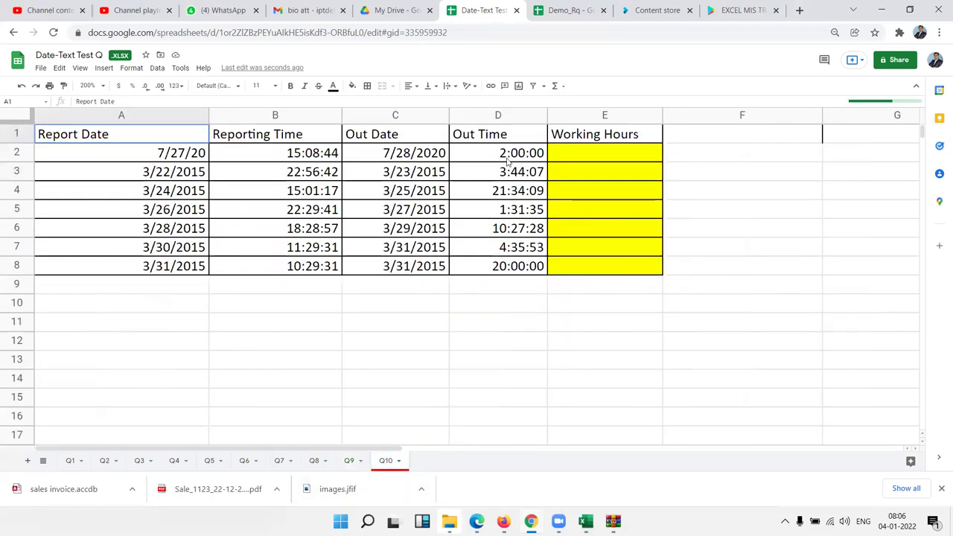
# Check row 2's dates and times, then begin E2's formula with (C2+D2).
pyautogui.click(151, 154)
pyautogui.click(302, 153)
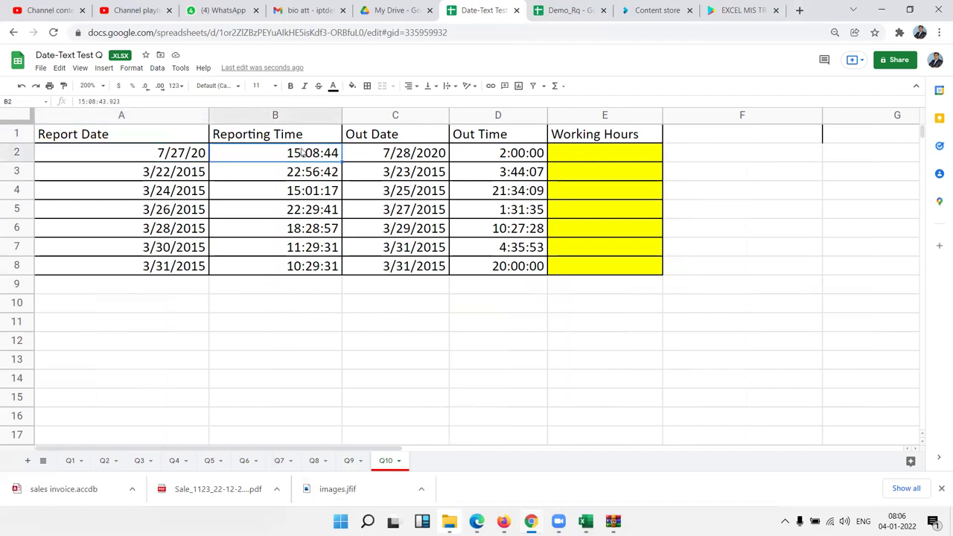
pyautogui.click(382, 154)
pyautogui.click(478, 154)
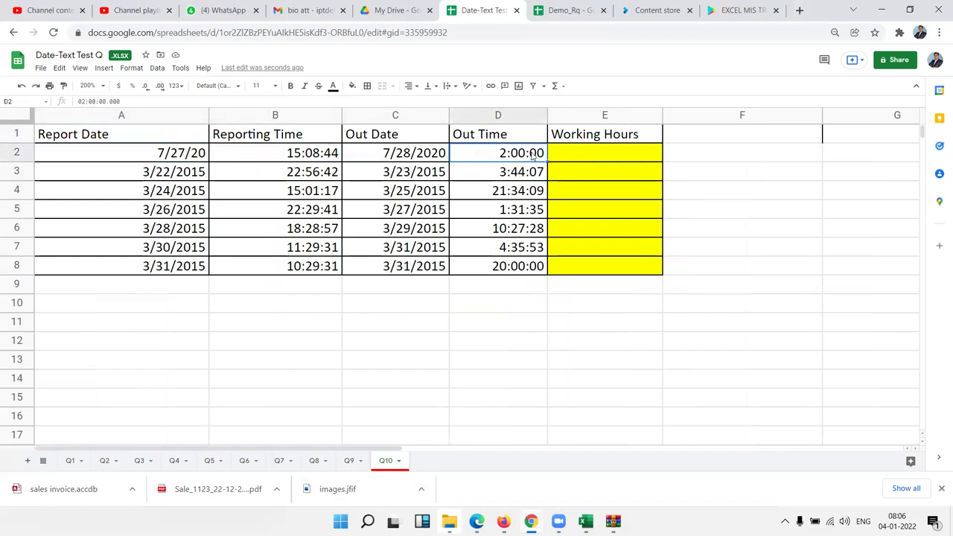
pyautogui.click(583, 156)
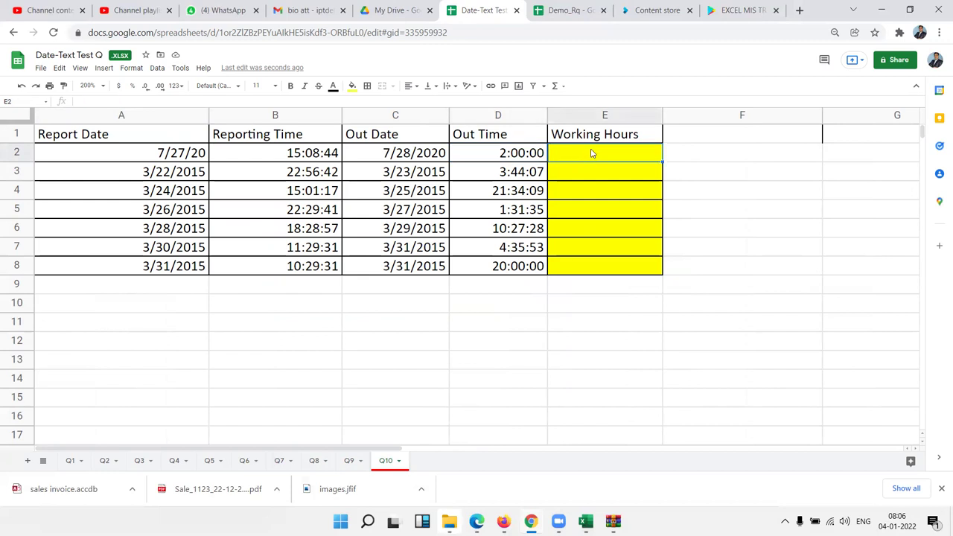
pyautogui.write('=(')
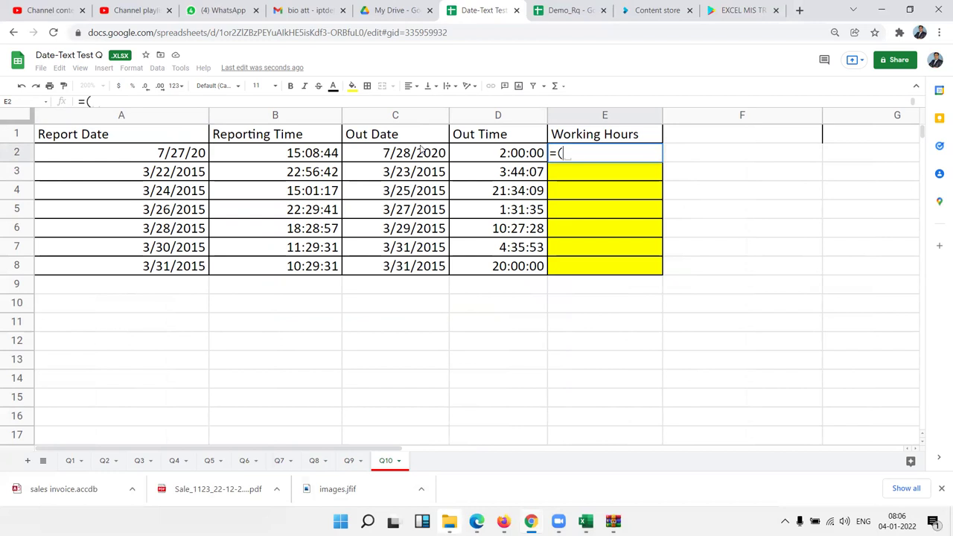
pyautogui.click(420, 151)
pyautogui.write('+)')
pyautogui.press('BackSpace')
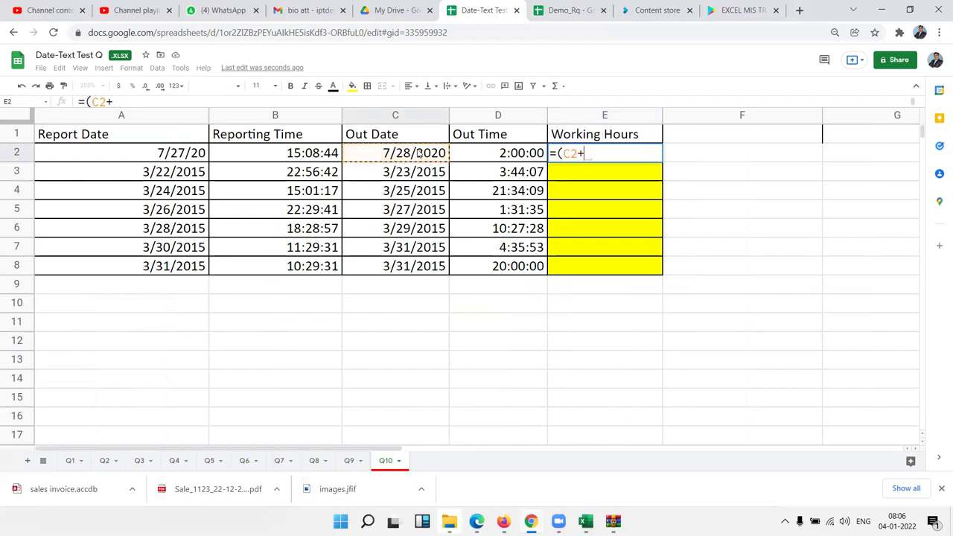
pyautogui.click(471, 154)
pyautogui.write(')')
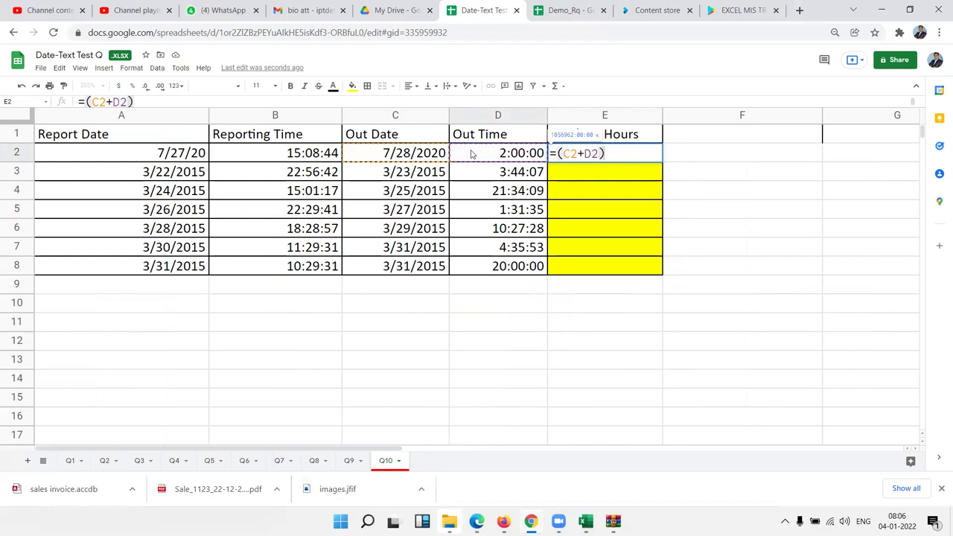
pyautogui.write('-(')
# Subtract (A2+B2) to finish =(C2+D2)-(A2+B2) and copy it down to E8.
pyautogui.click(149, 159)
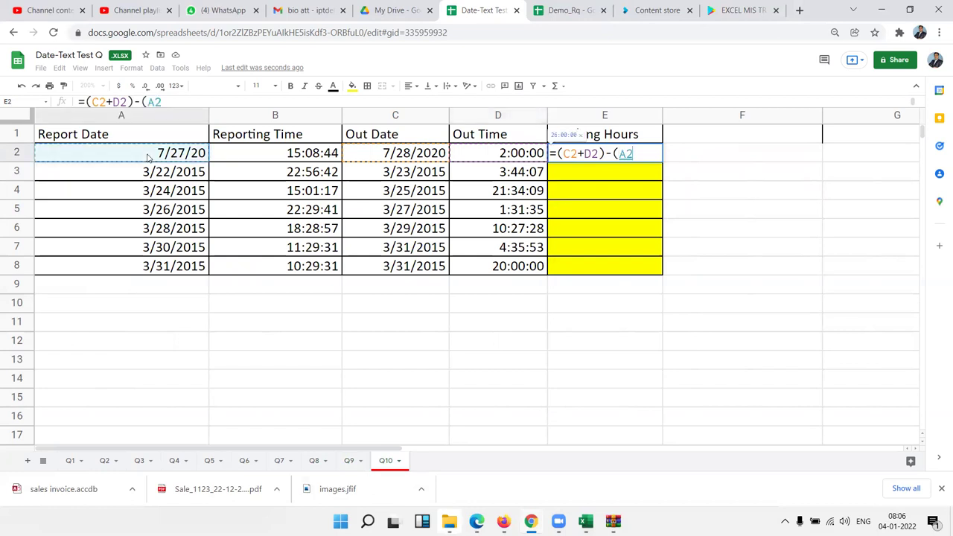
pyautogui.write('+')
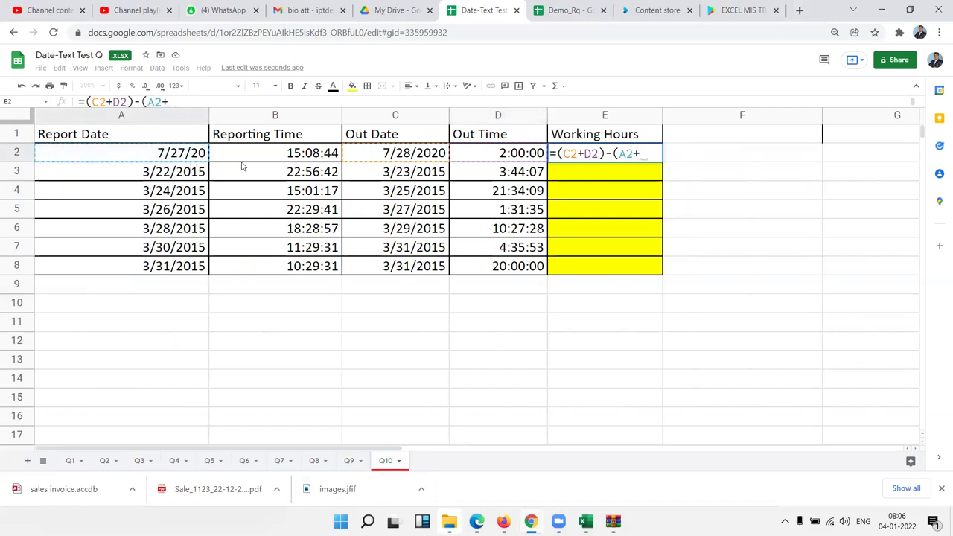
pyautogui.click(243, 157)
pyautogui.write(')')
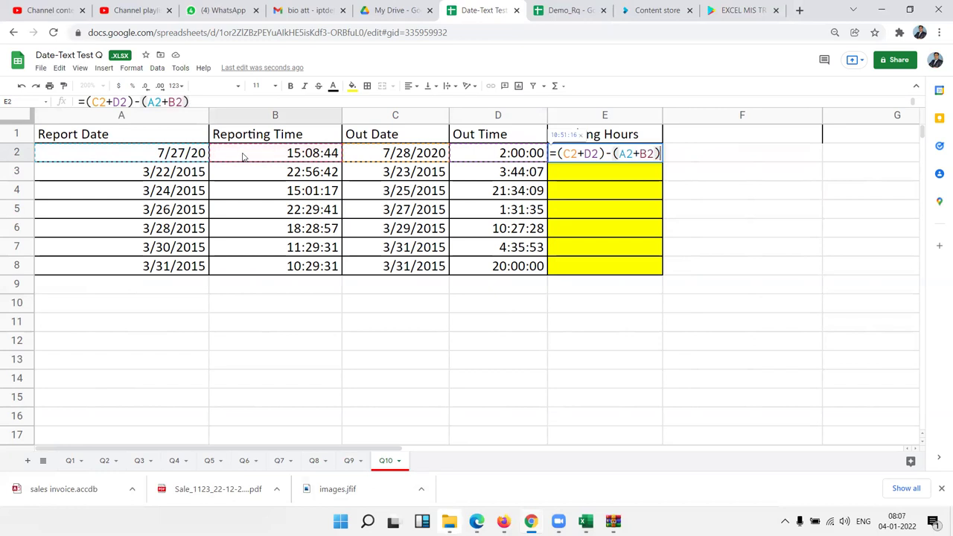
pyautogui.press('Return')
pyautogui.press('Up')
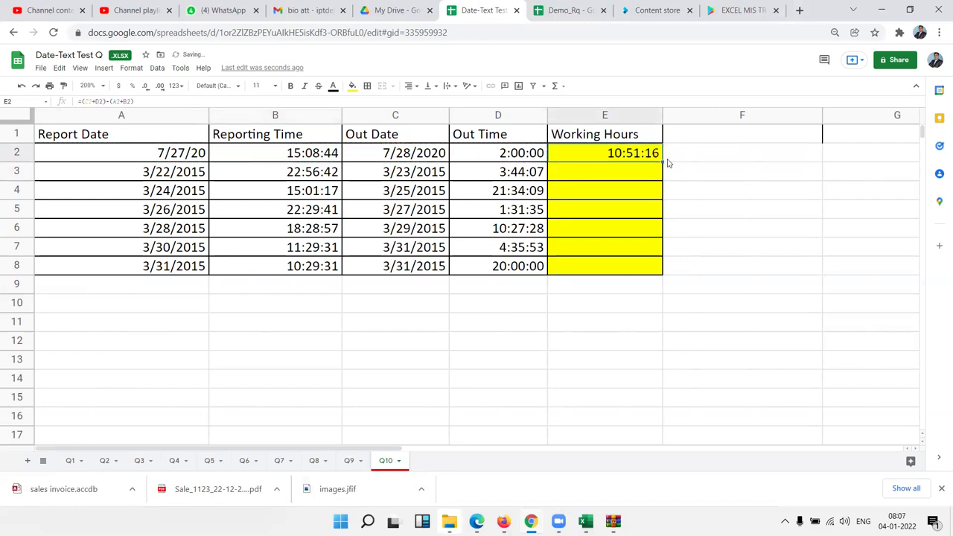
pyautogui.doubleClick(661, 162)
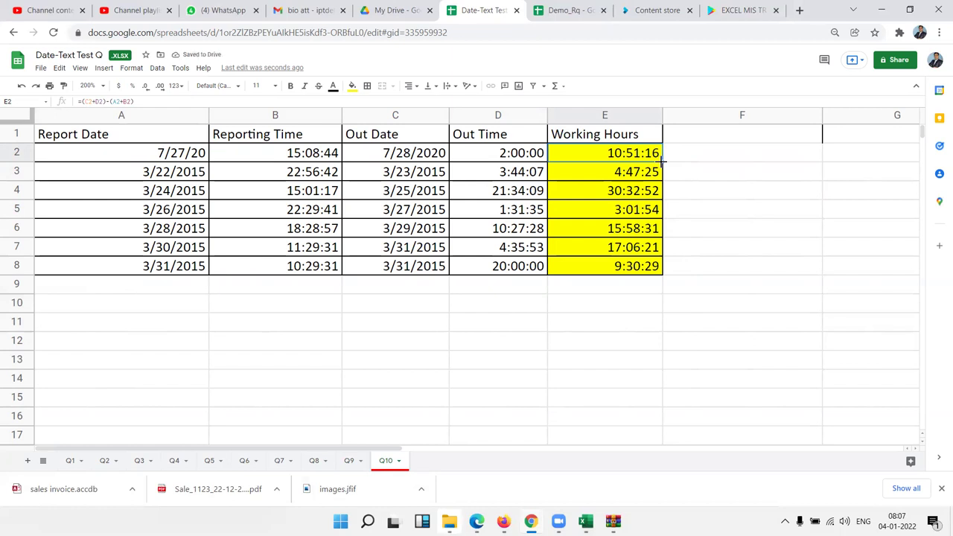
pyautogui.click(41, 70)
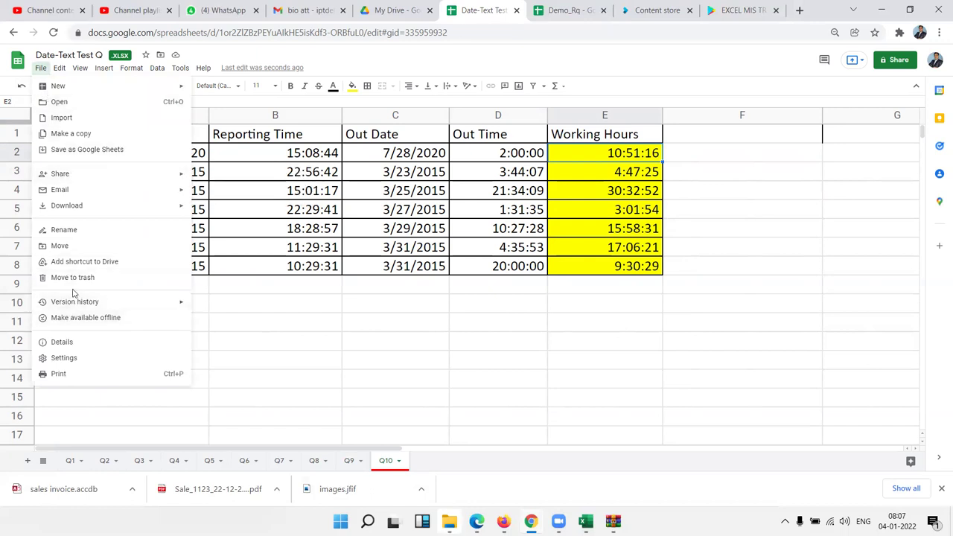
pyautogui.moveTo(67, 206)
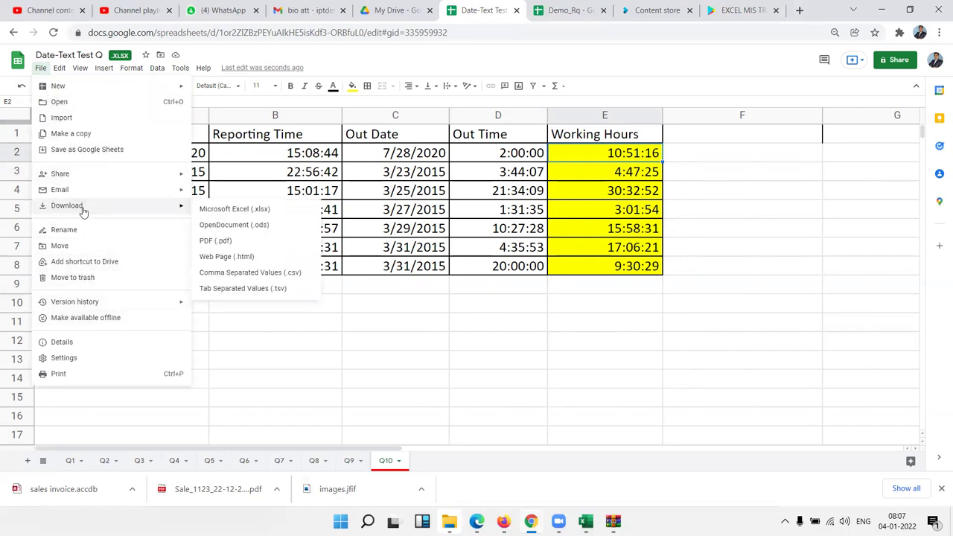
# Choose File > Download > Microsoft Excel (.xlsx) to save the workbook.
pyautogui.click(218, 216)
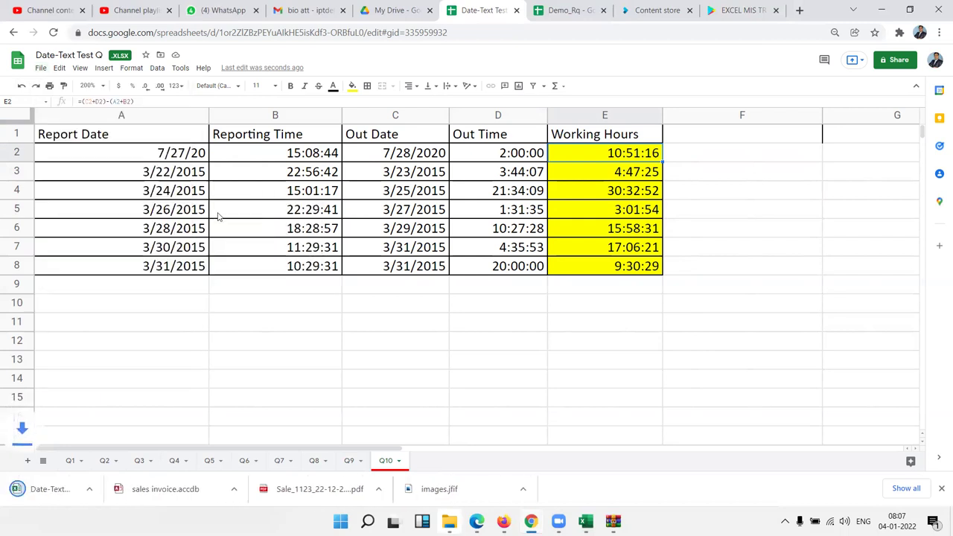